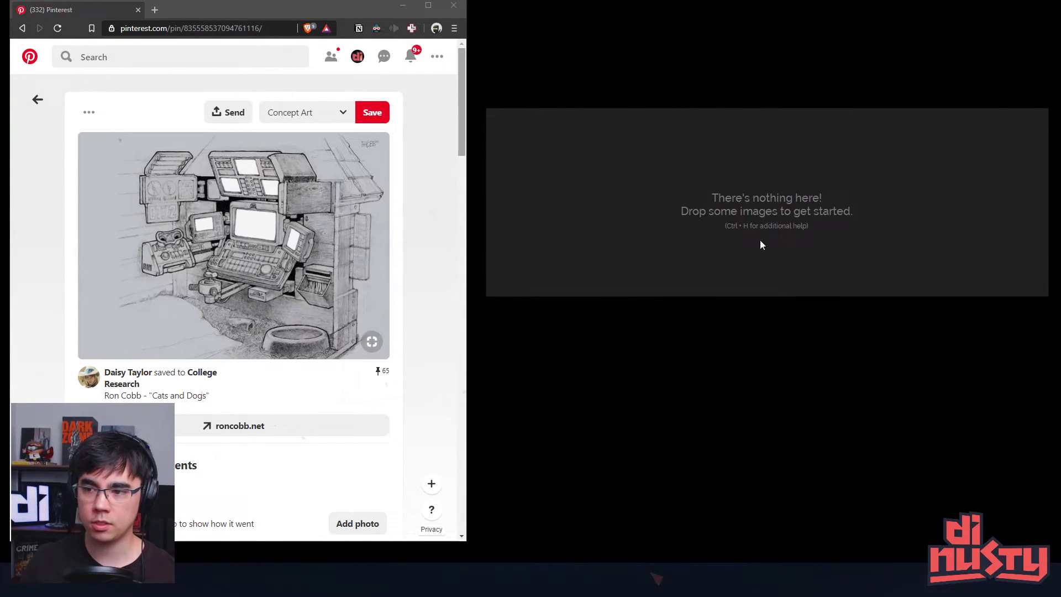
# Move the empty reference canvas window beside the browser and enlarge it downward.
pyautogui.moveTo(725, 244); pyautogui.dragTo(711, 201)
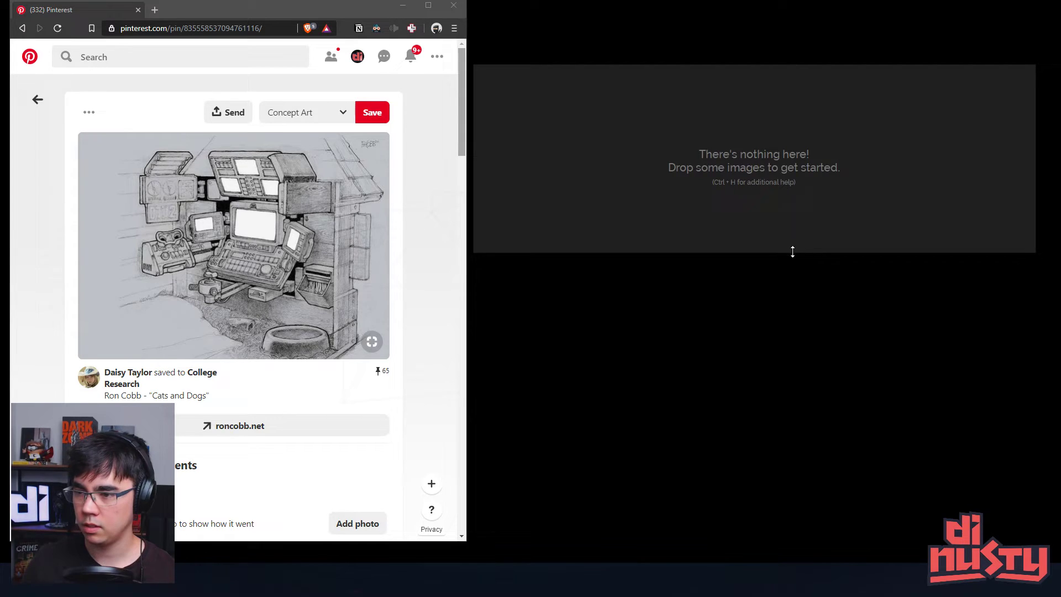
pyautogui.moveTo(792, 252); pyautogui.dragTo(811, 396)
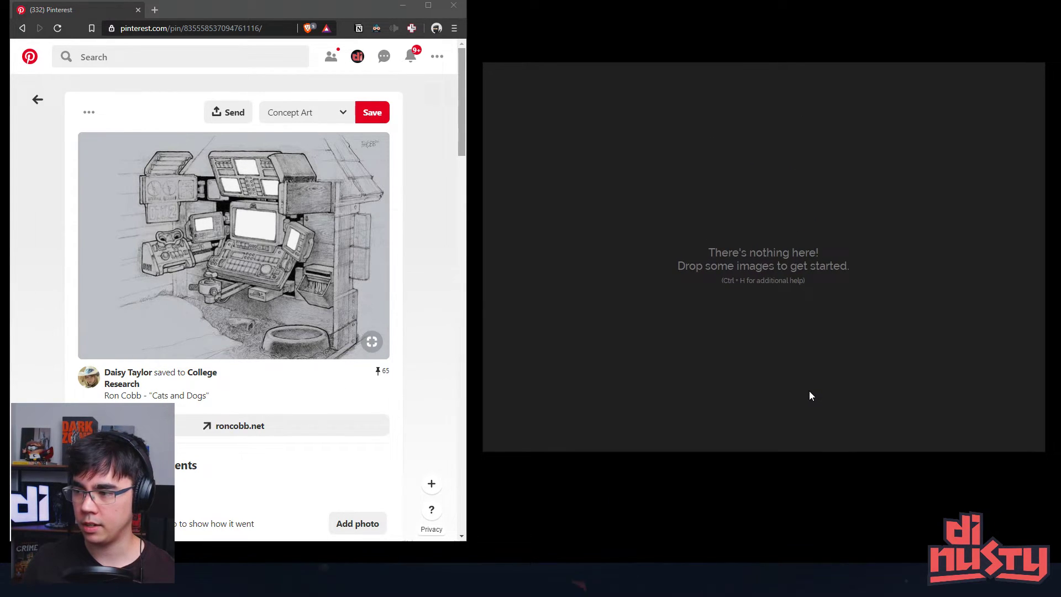
pyautogui.moveTo(795, 333); pyautogui.dragTo(791, 332)
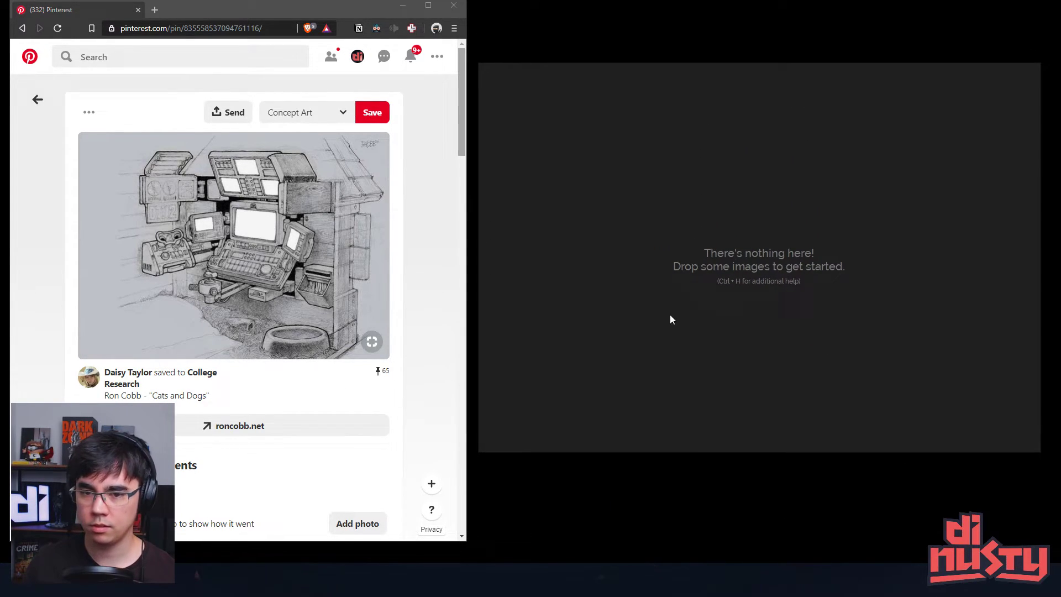
pyautogui.rightClick(710, 226)
pyautogui.click(699, 187)
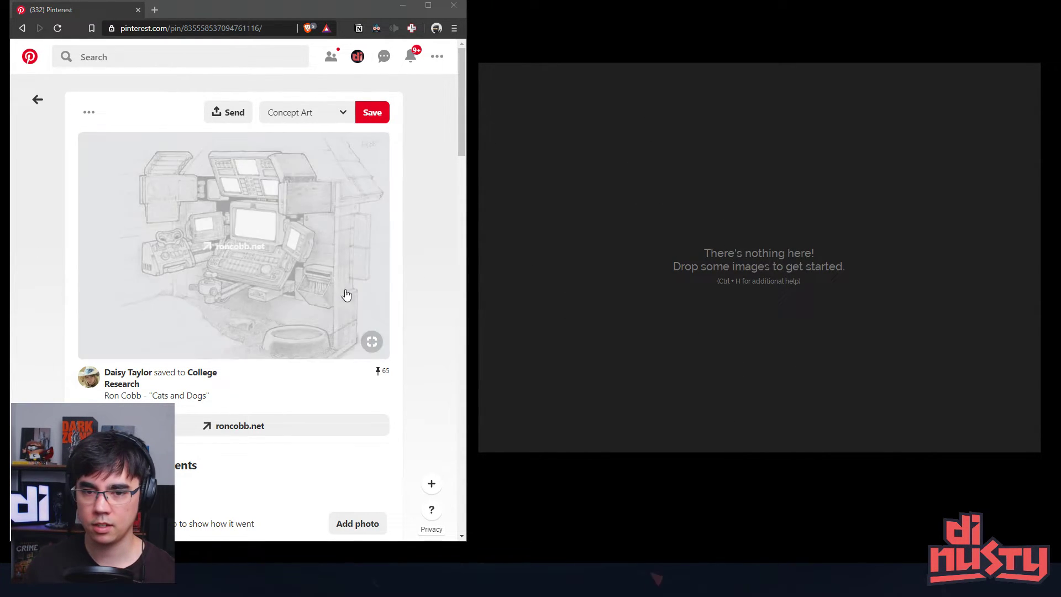
# Capture the workstation sketch from the Pinterest pin as a screen clip and paste it onto the reference canvas.
pyautogui.press('Print')
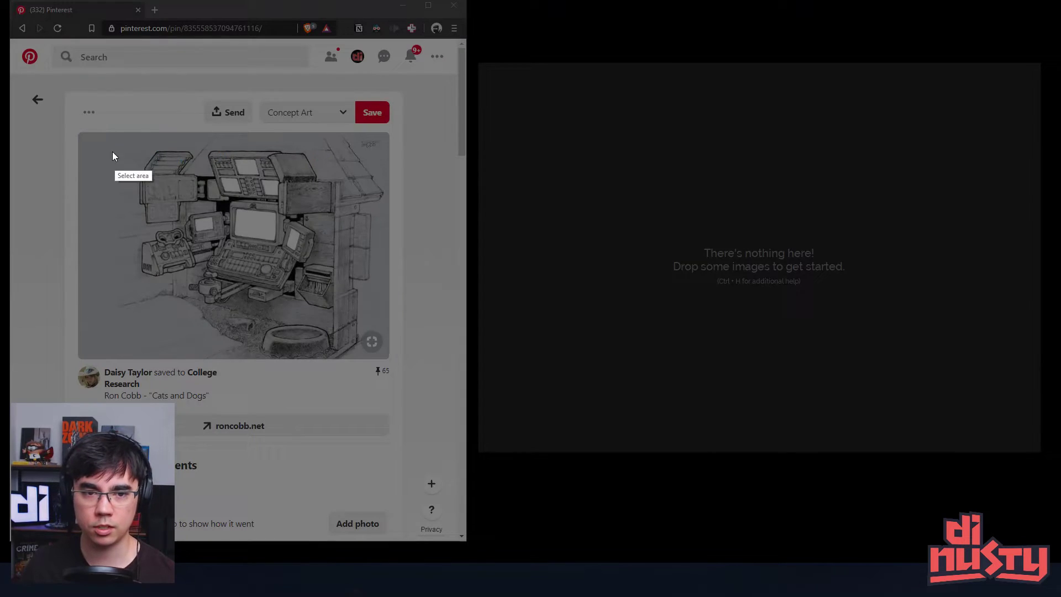
pyautogui.moveTo(83, 135); pyautogui.dragTo(384, 323)
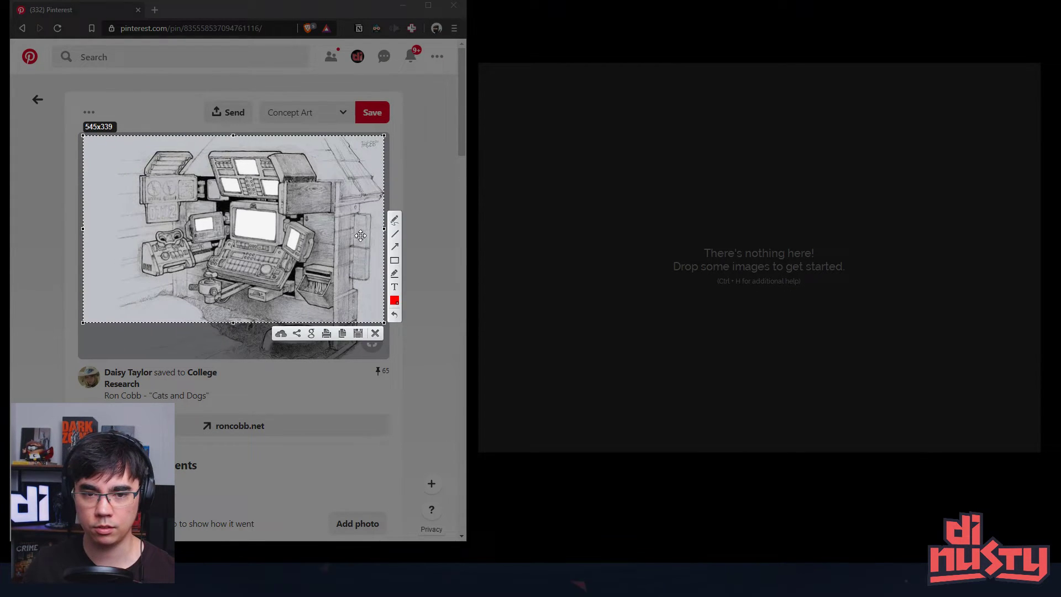
pyautogui.hotkey('ctrl', 'c')
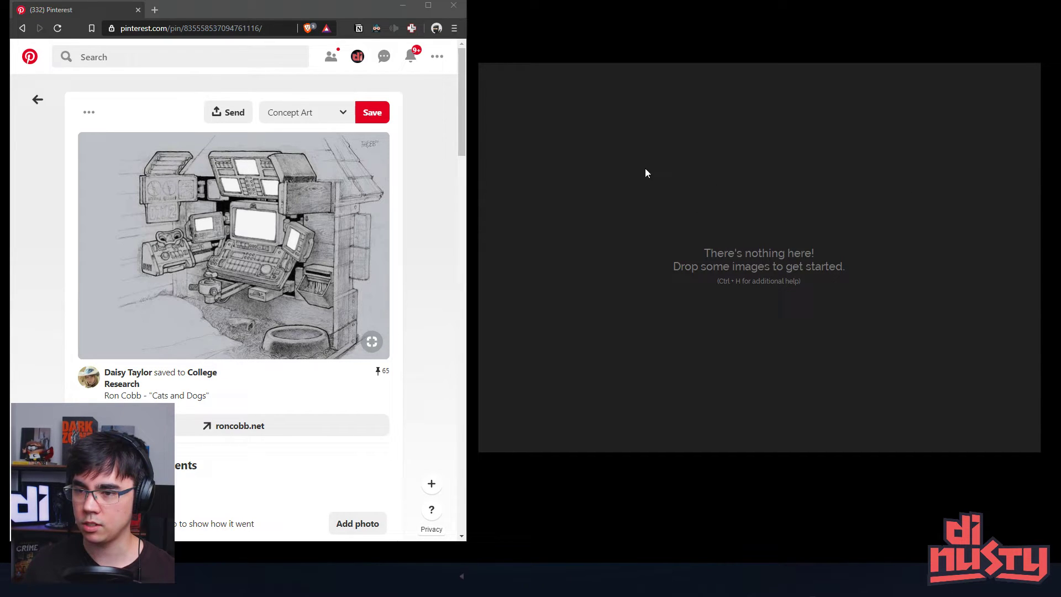
pyautogui.hotkey('ctrl', 'v')
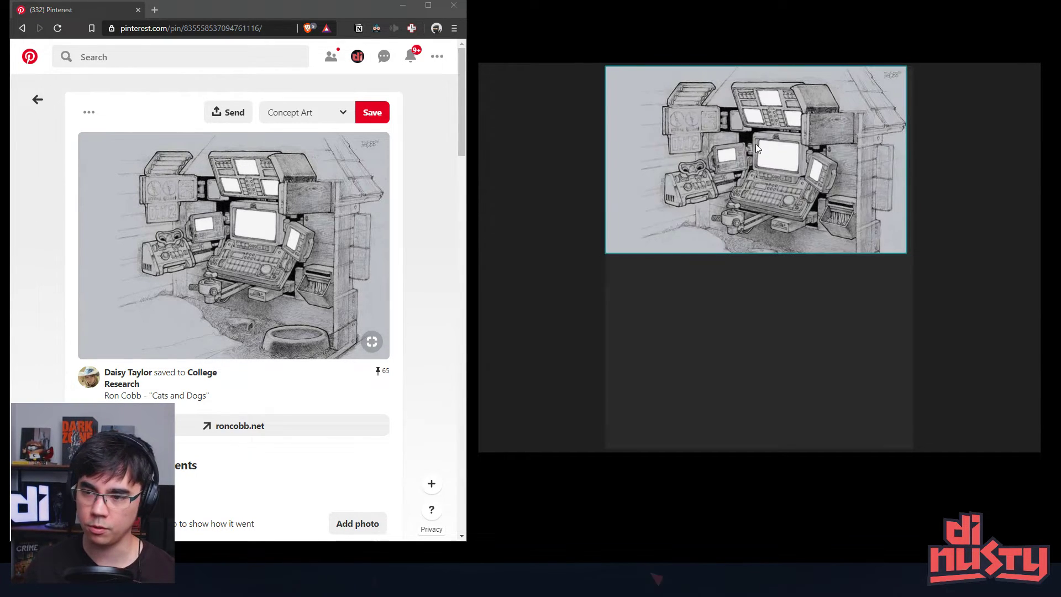
# Move the pasted workstation sketch around to extend the canvas area around it.
pyautogui.moveTo(730, 161); pyautogui.dragTo(790, 176)
pyautogui.scroll(-5, 712, 244)
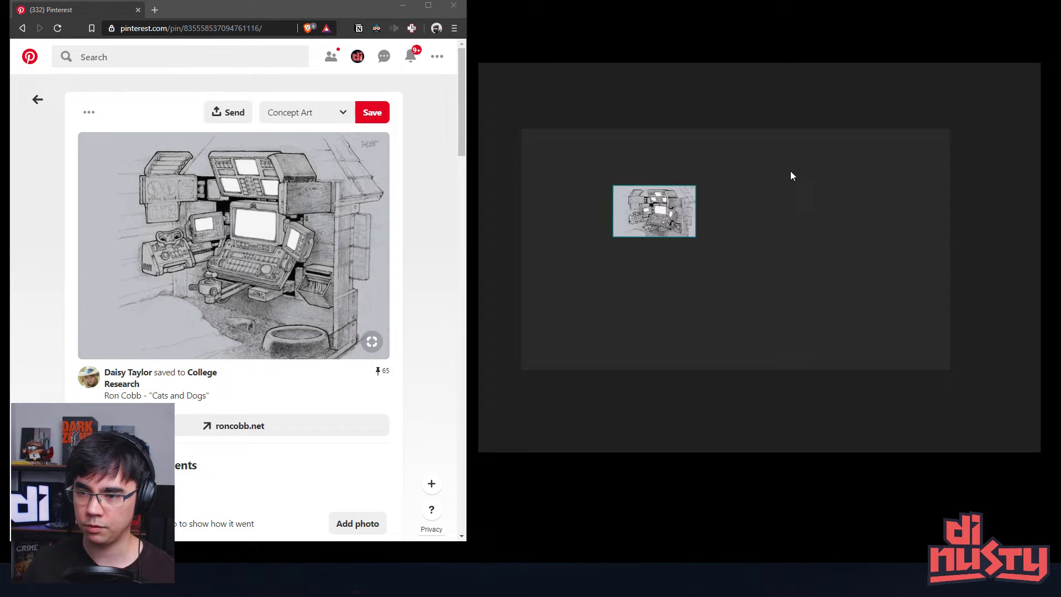
pyautogui.moveTo(679, 208); pyautogui.dragTo(689, 183)
pyautogui.click(738, 234)
pyautogui.scroll(6, 689, 211)
# Optimize the canvas to fit the workstation sketch and move the image to extend the canvas again.
pyautogui.rightClick(626, 232)
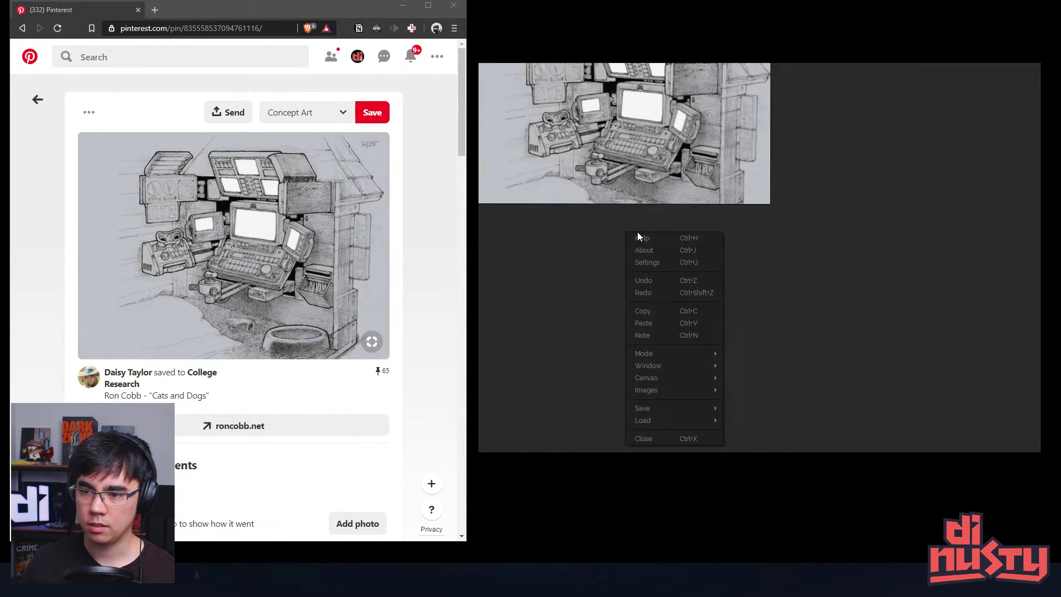
pyautogui.click(593, 269)
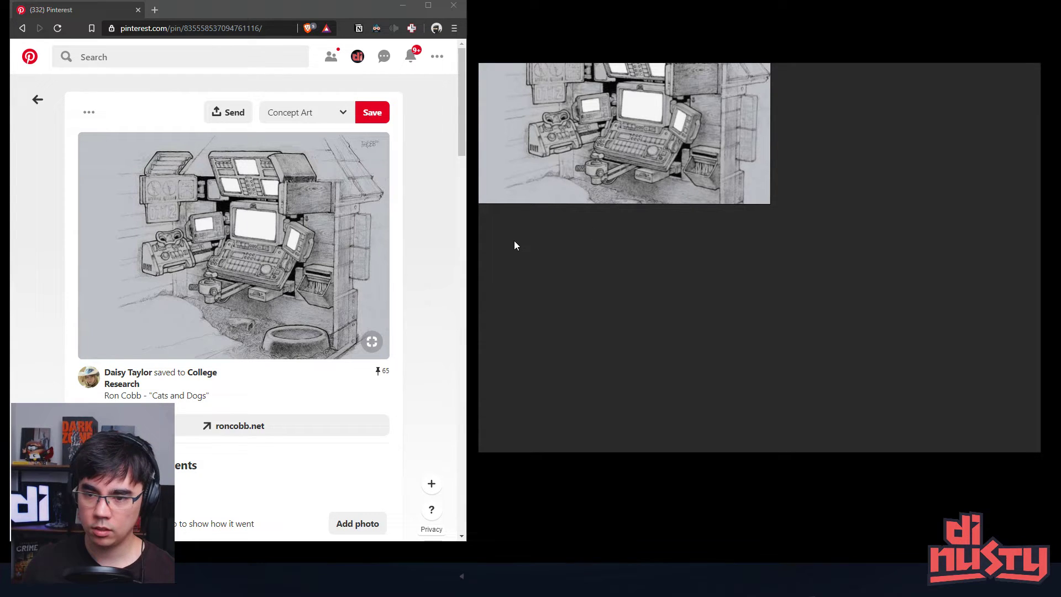
pyautogui.rightClick(580, 226)
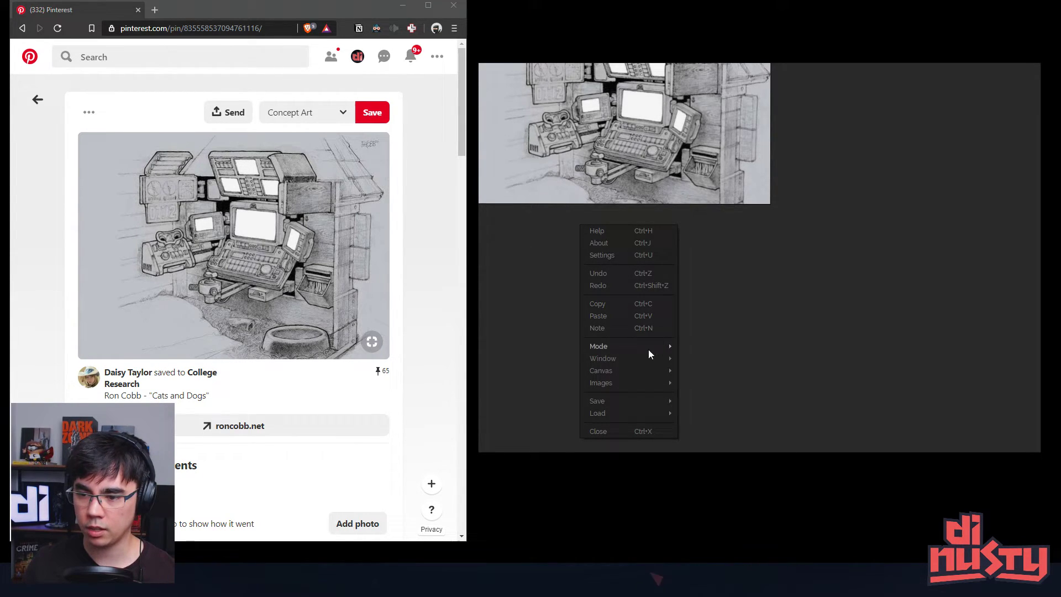
pyautogui.moveTo(646, 373)
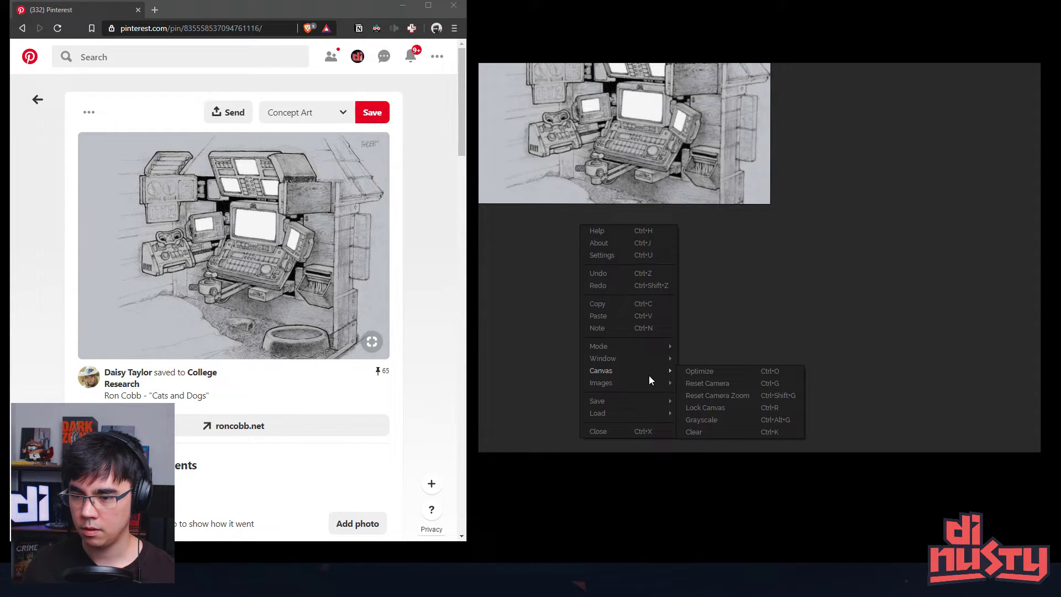
pyautogui.click(739, 375)
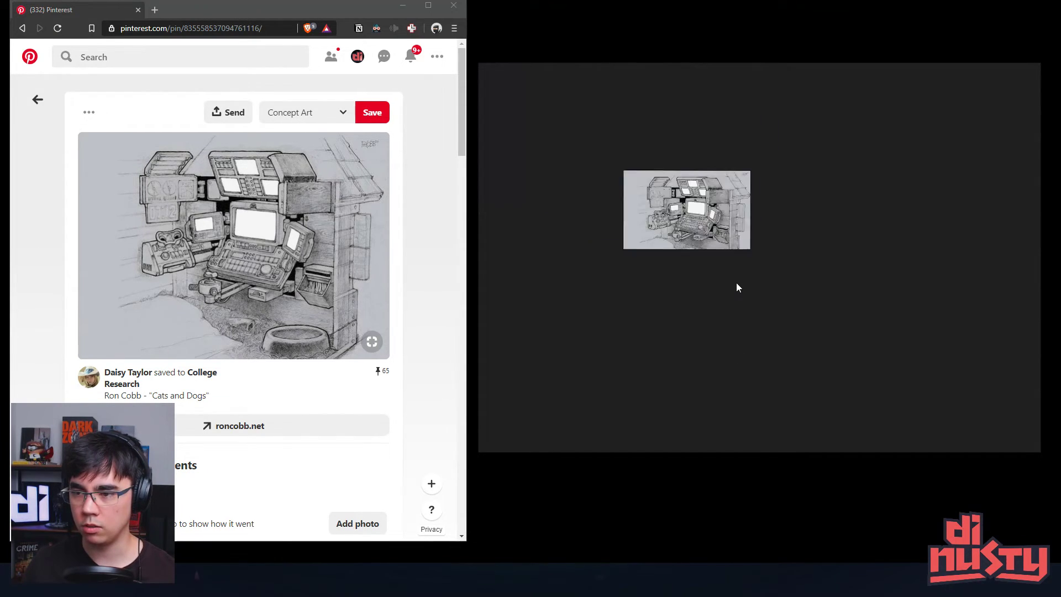
pyautogui.moveTo(704, 269); pyautogui.dragTo(666, 242)
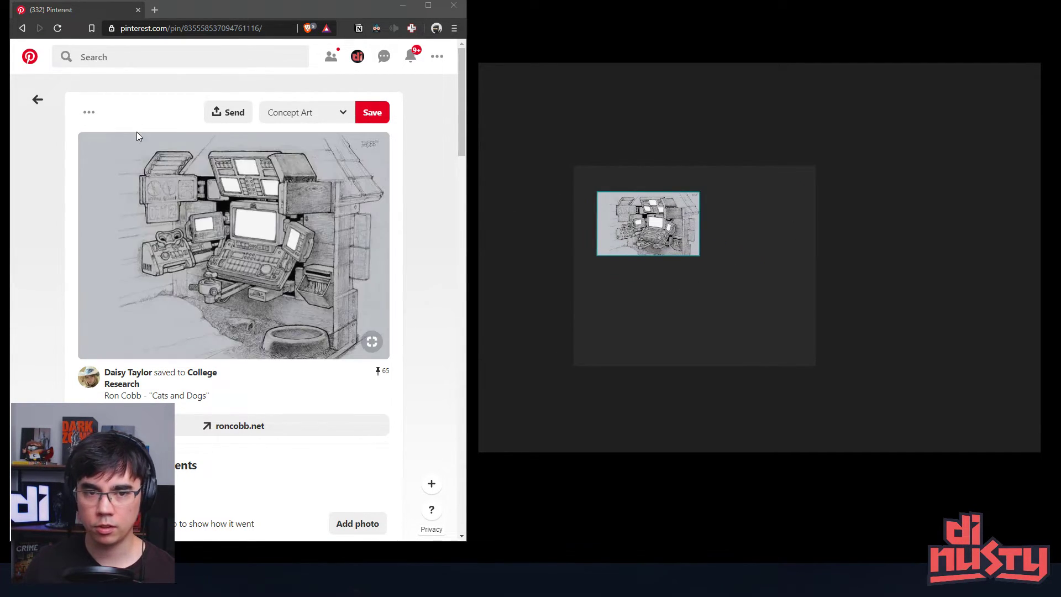
# Capture the upper part of the green control panel photo from a related pin and paste it beside the sketch.
pyautogui.scroll(-5, 268, 277)
pyautogui.click(384, 346)
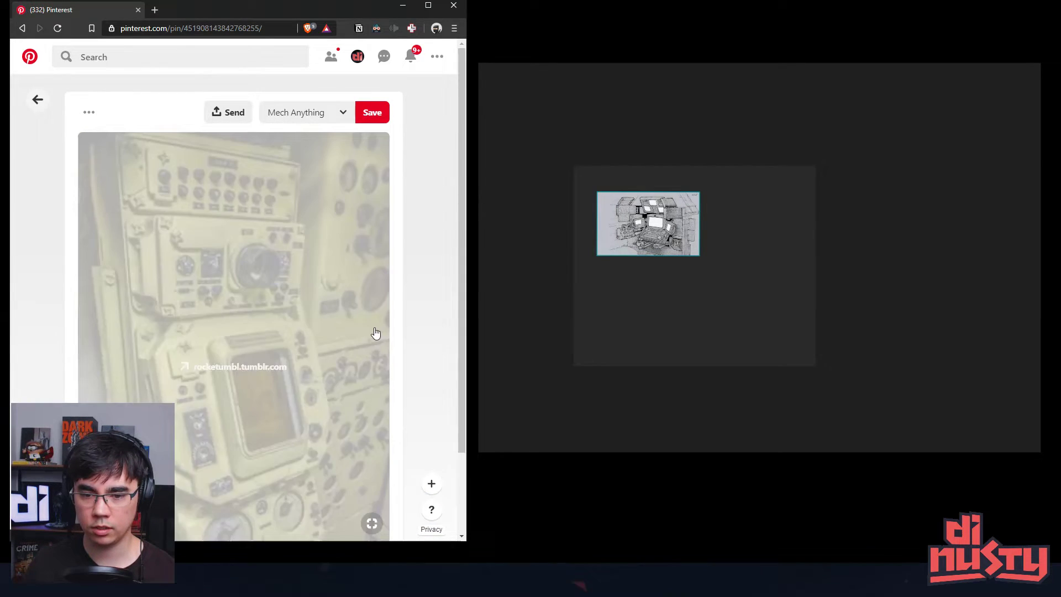
pyautogui.press('Print')
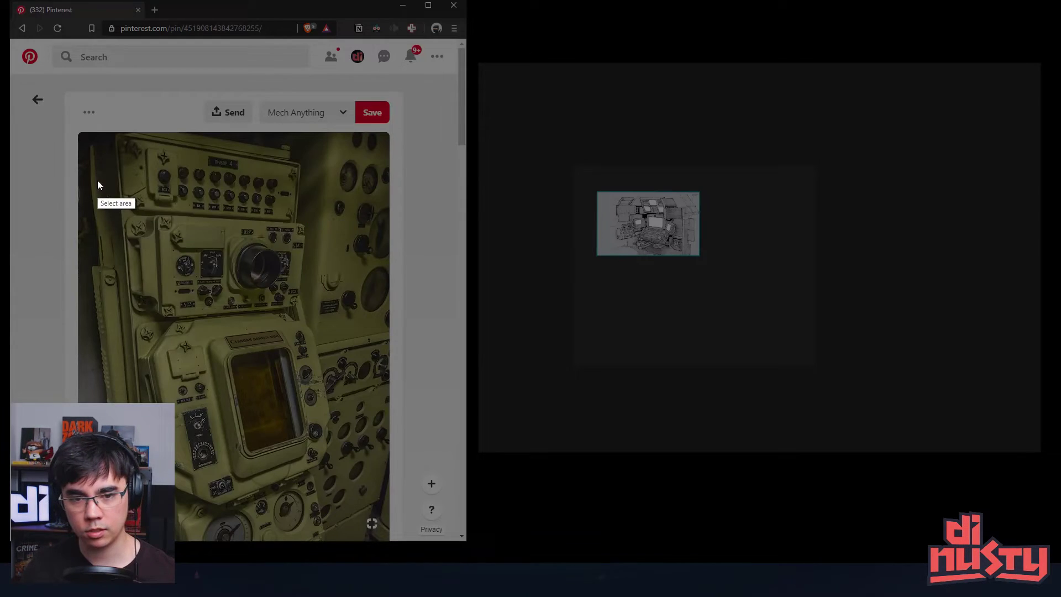
pyautogui.moveTo(97, 180); pyautogui.dragTo(354, 346)
pyautogui.hotkey('ctrl', 'c')
pyautogui.hotkey('ctrl', 'v')
pyautogui.moveTo(716, 283); pyautogui.dragTo(747, 207)
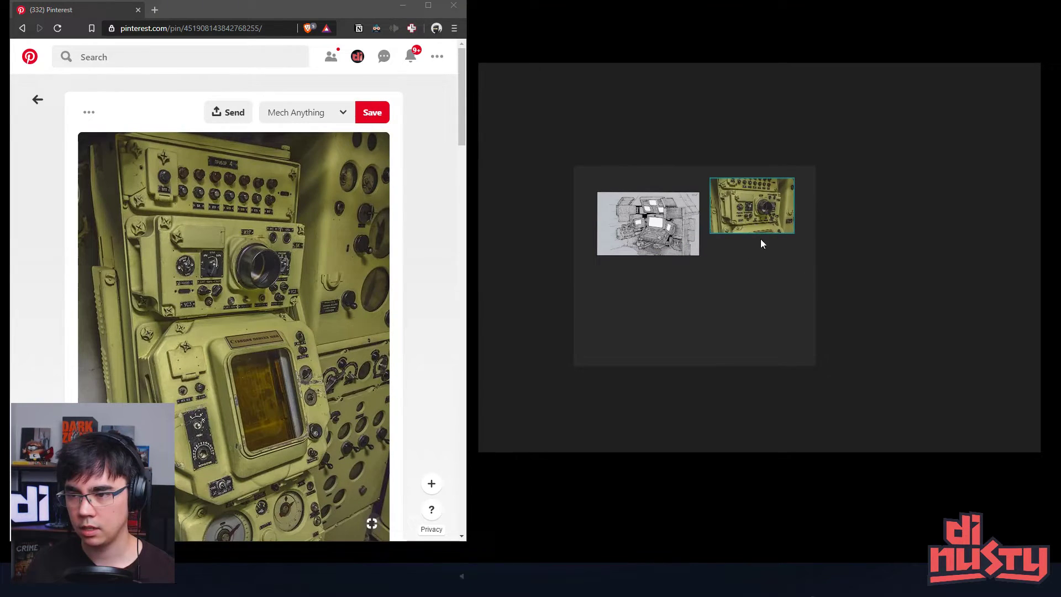
pyautogui.click(740, 300)
pyautogui.rightClick(669, 178)
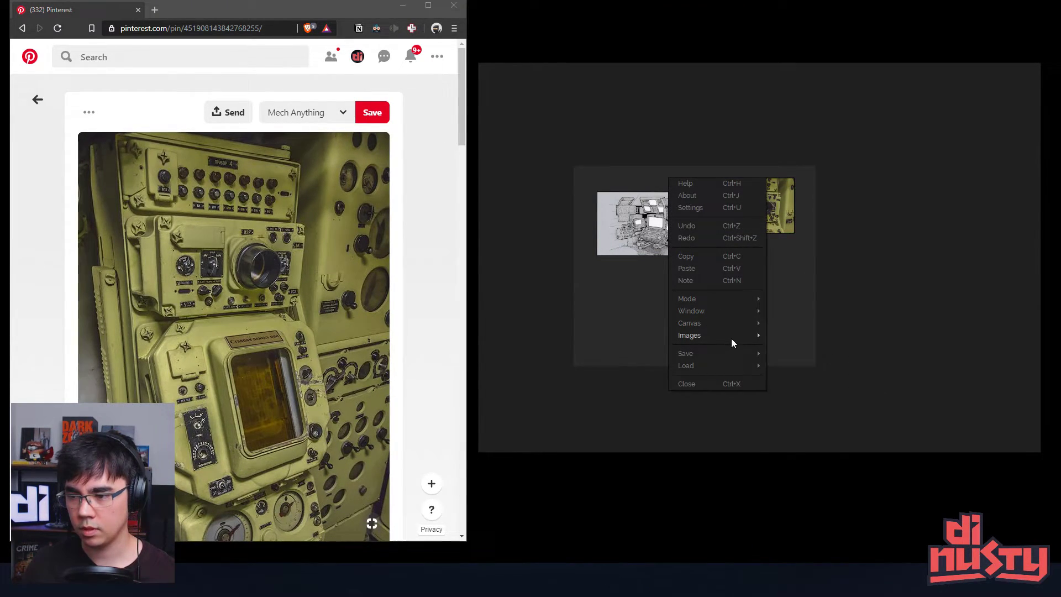
pyautogui.moveTo(732, 343)
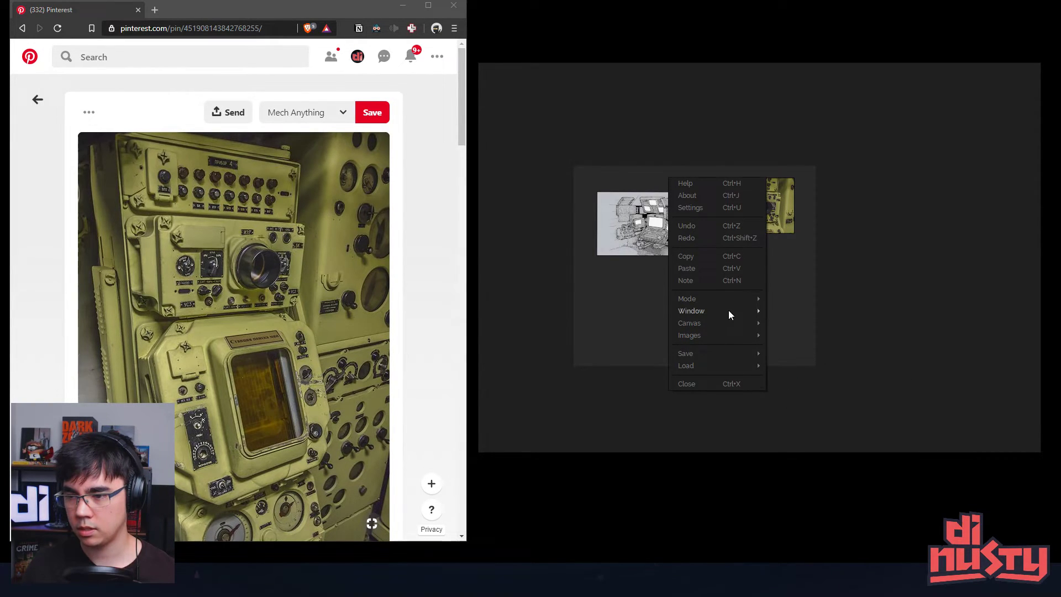
pyautogui.moveTo(728, 303)
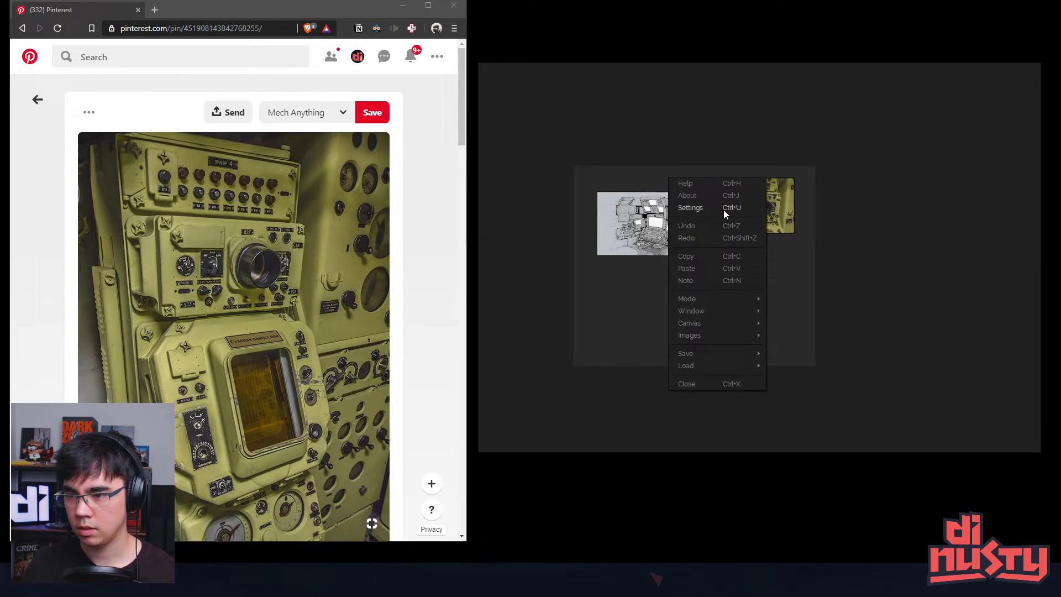
pyautogui.click(608, 301)
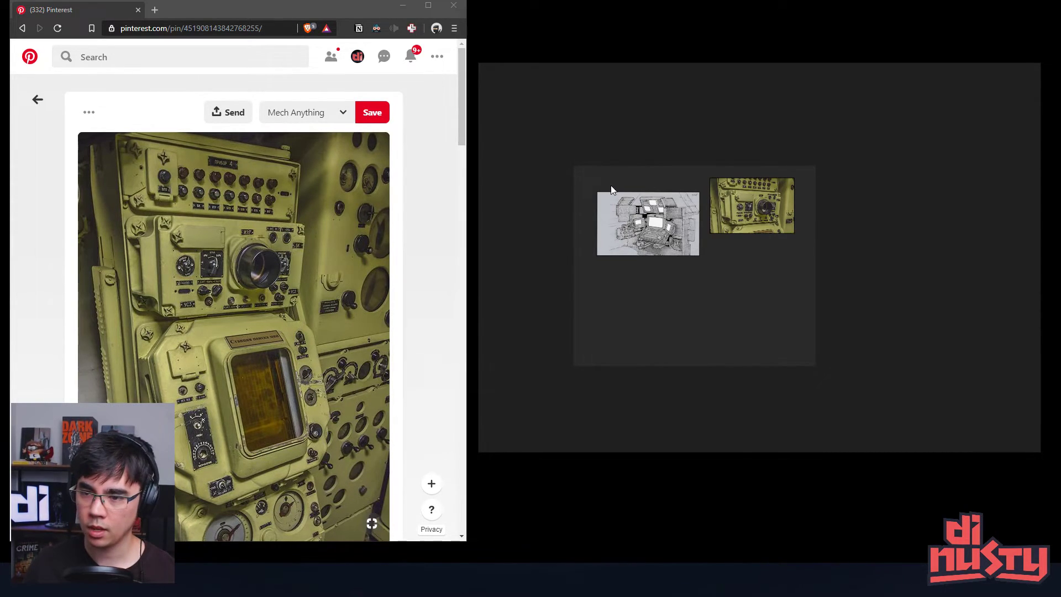
# Add a note reading "flkhsldfsdf" and place it just above the workstation sketch.
pyautogui.write('flkhsldfsdf')
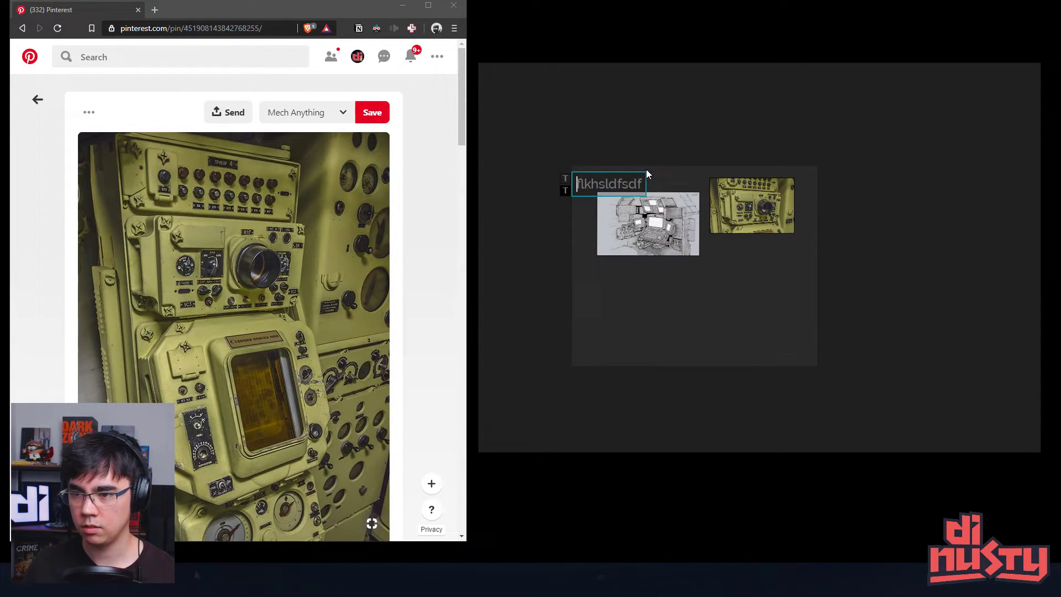
pyautogui.click(646, 169)
pyautogui.moveTo(597, 183); pyautogui.dragTo(615, 176)
pyautogui.click(724, 243)
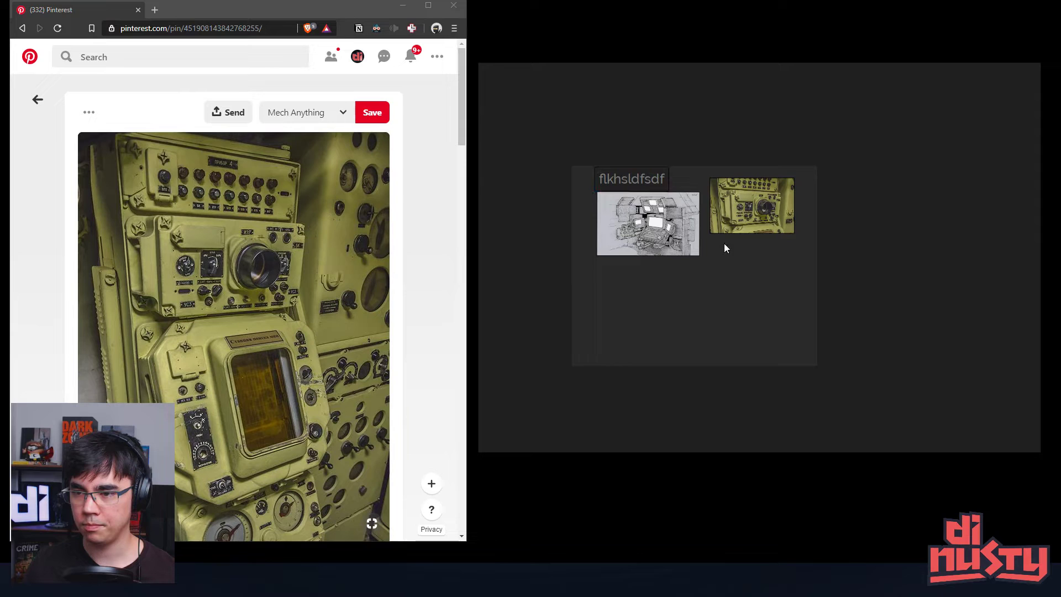
pyautogui.click(635, 180)
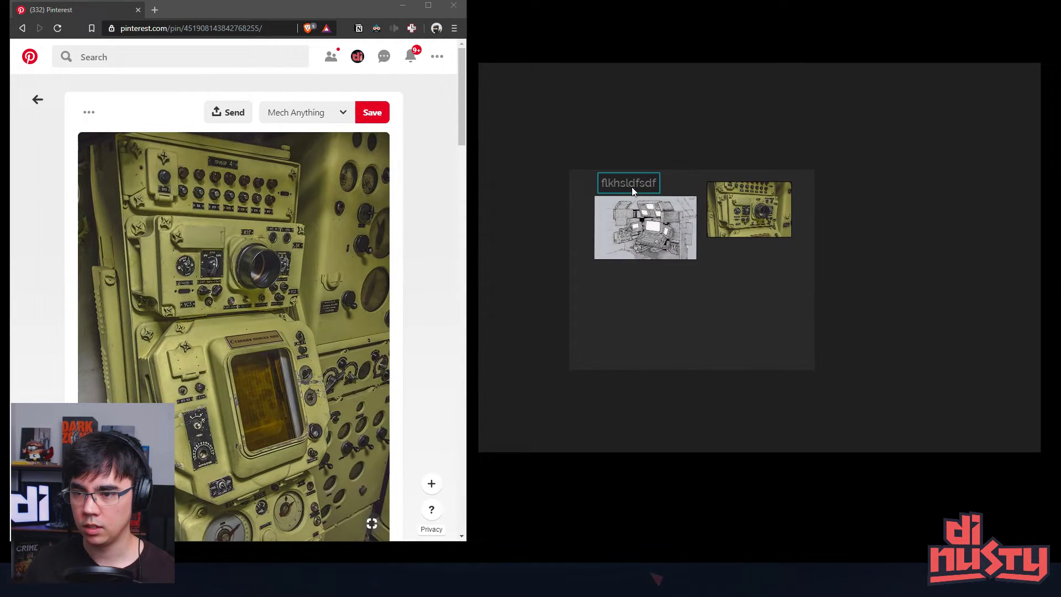
pyautogui.moveTo(631, 186)
pyautogui.mouseDown()
pyautogui.moveTo(621, 185)
pyautogui.moveTo(630, 190)
pyautogui.mouseUp()
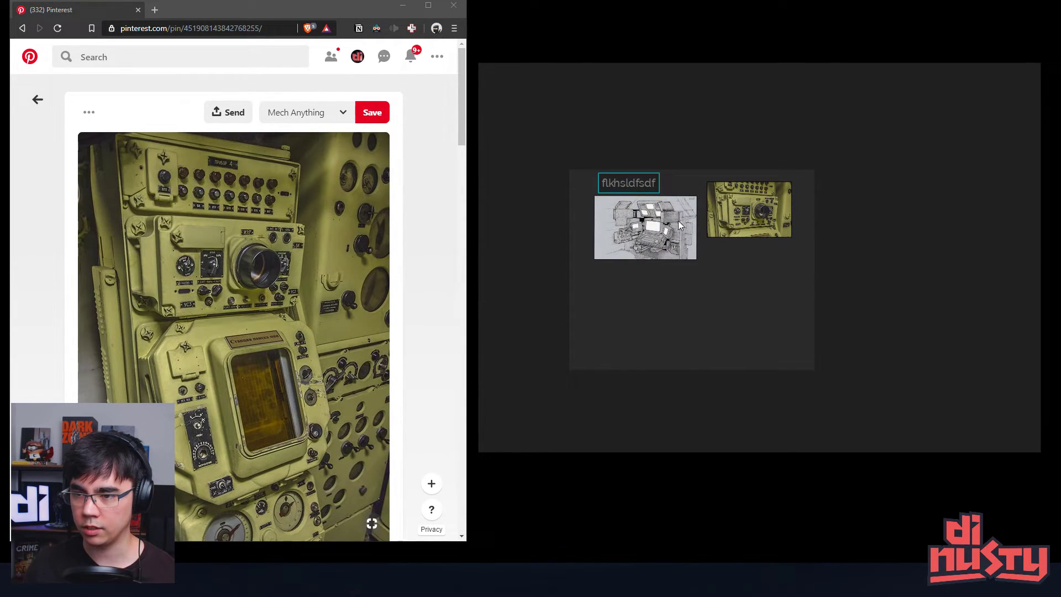
# Enlarge the workstation sketch slightly and align the note above its upper-left corner.
pyautogui.click(659, 233)
pyautogui.moveTo(657, 236)
pyautogui.mouseDown()
pyautogui.moveTo(675, 237)
pyautogui.moveTo(640, 245)
pyautogui.mouseUp()
pyautogui.moveTo(634, 182)
pyautogui.mouseDown()
pyautogui.moveTo(634, 216)
pyautogui.moveTo(608, 191)
pyautogui.mouseUp()
pyautogui.click(646, 218)
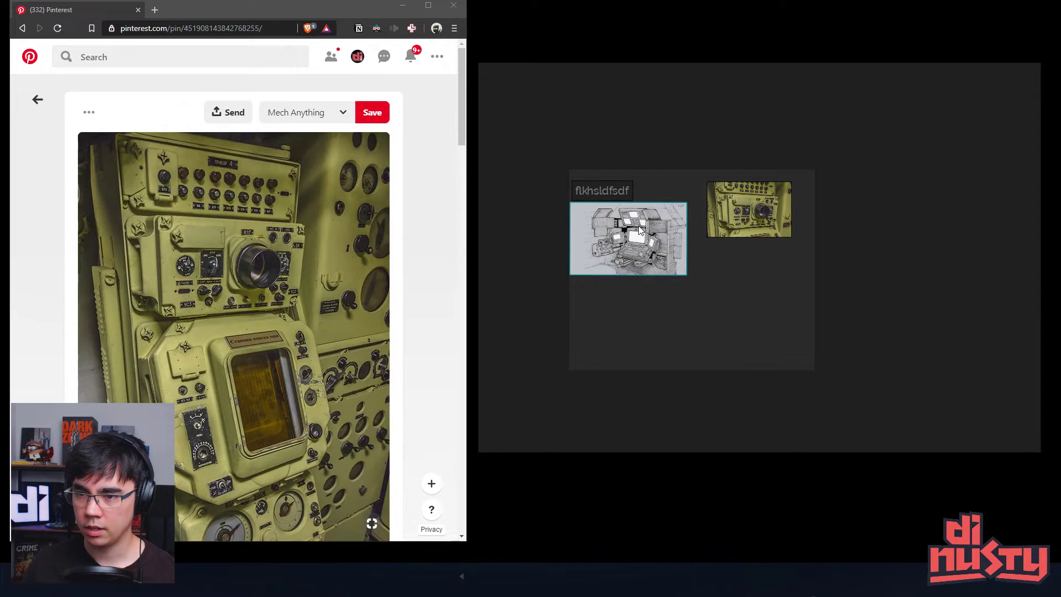
pyautogui.moveTo(638, 226); pyautogui.dragTo(640, 229)
pyautogui.click(658, 188)
pyautogui.click(614, 191)
pyautogui.click(635, 238)
# Move the control panel photo down so it sits directly beside the workstation sketch.
pyautogui.moveTo(747, 210); pyautogui.dragTo(735, 230)
pyautogui.click(865, 198)
pyautogui.rightClick(900, 181)
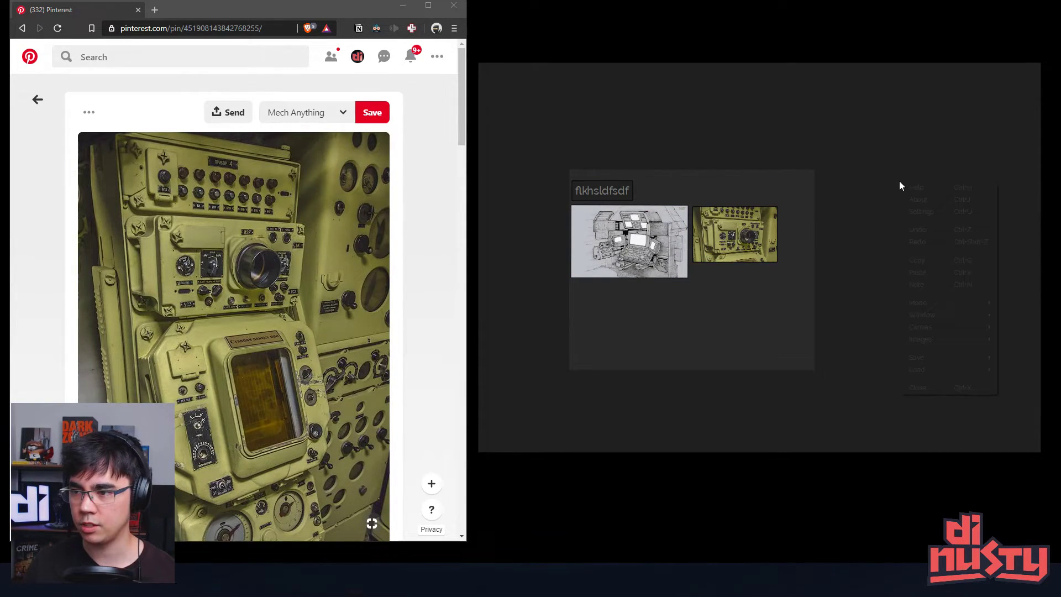
pyautogui.click(894, 195)
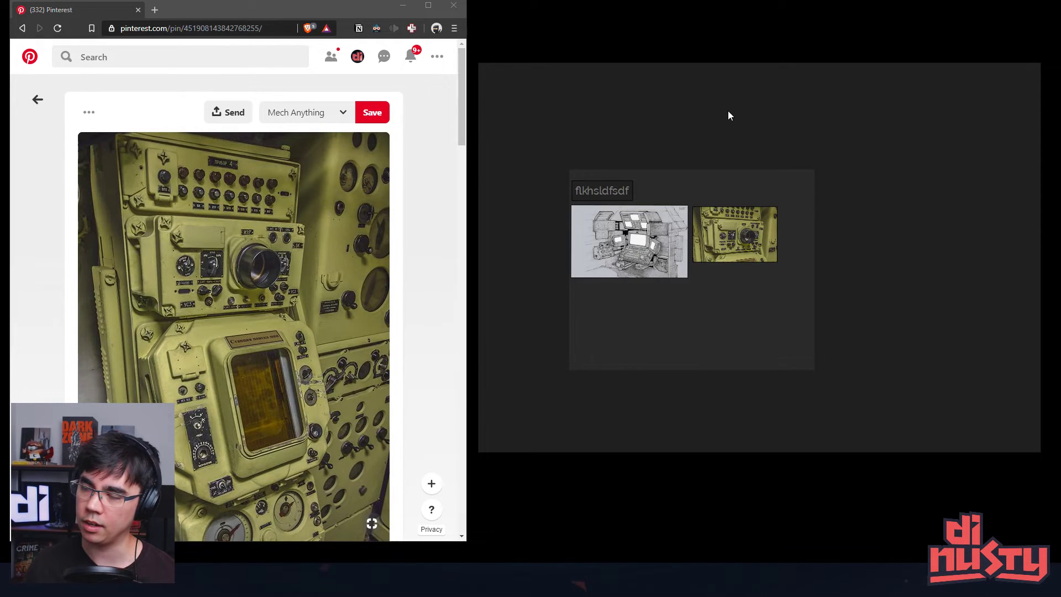
# Move the reference canvas window slightly higher beside the browser.
pyautogui.moveTo(824, 237); pyautogui.dragTo(887, 207)
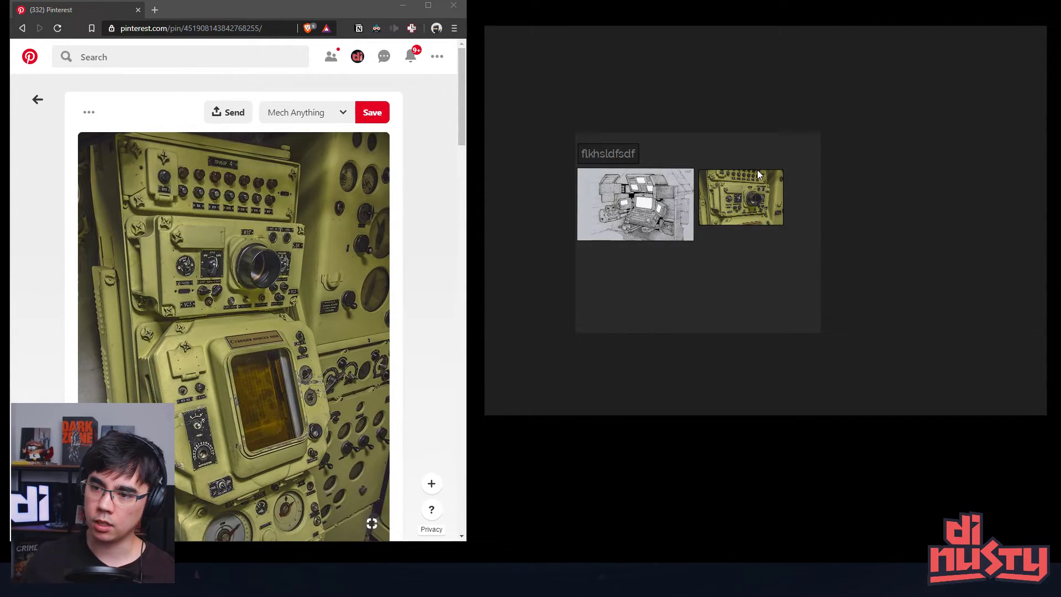
pyautogui.scroll(-2, 744, 154)
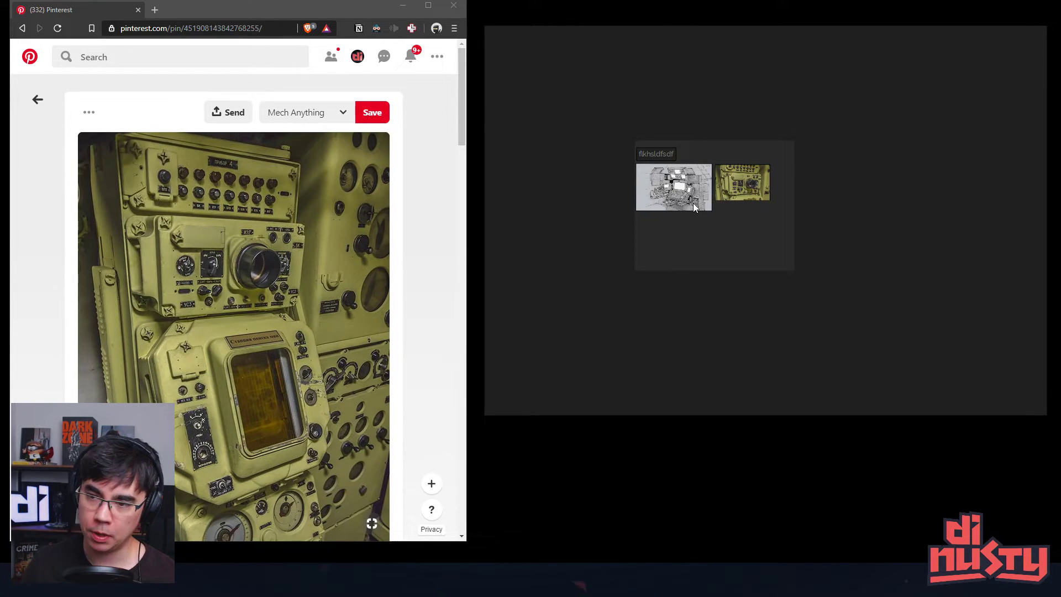
pyautogui.moveTo(798, 94); pyautogui.dragTo(795, 89)
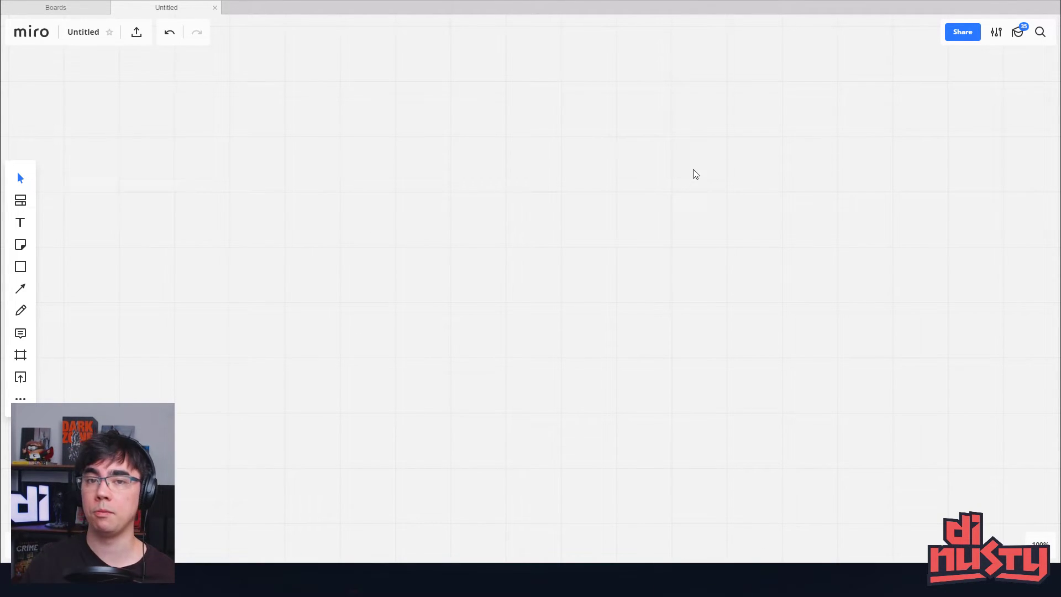
# Switch to Miro and open the overview of all boards.
pyautogui.scroll(-3, 369, 168)
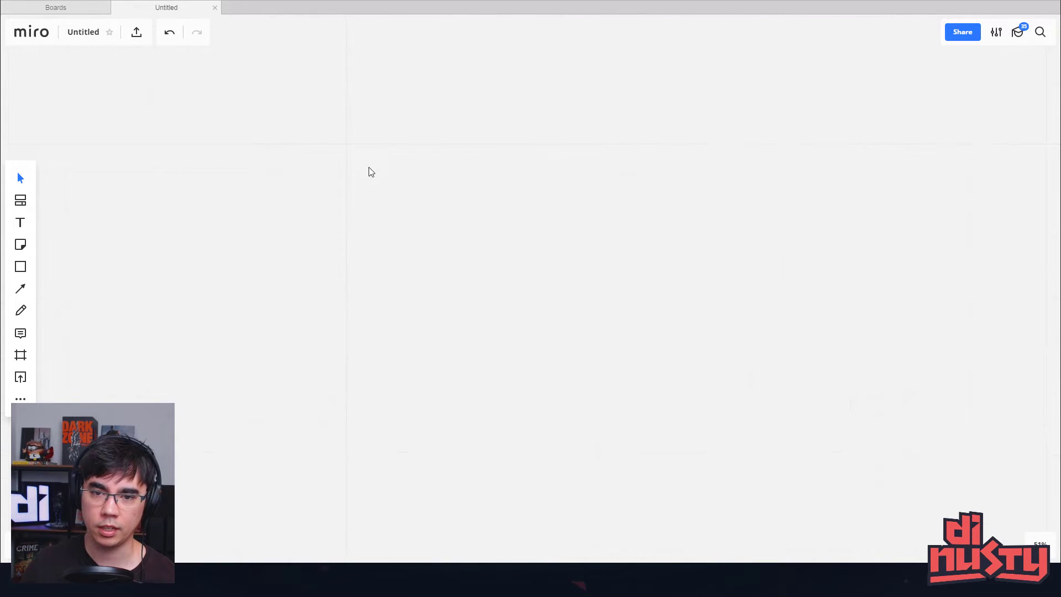
pyautogui.scroll(7, 396, 190)
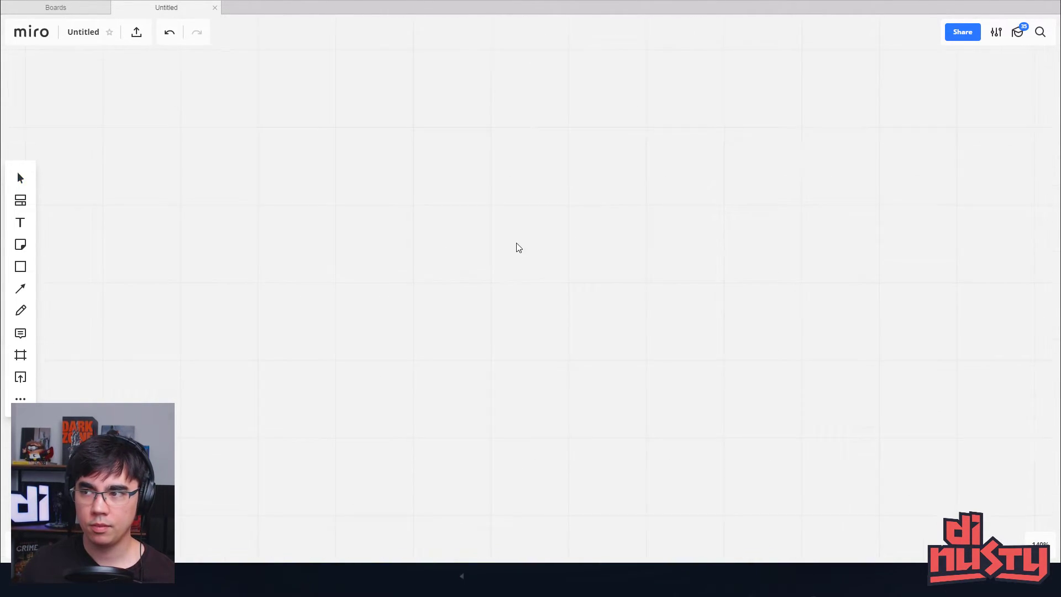
pyautogui.click(57, 8)
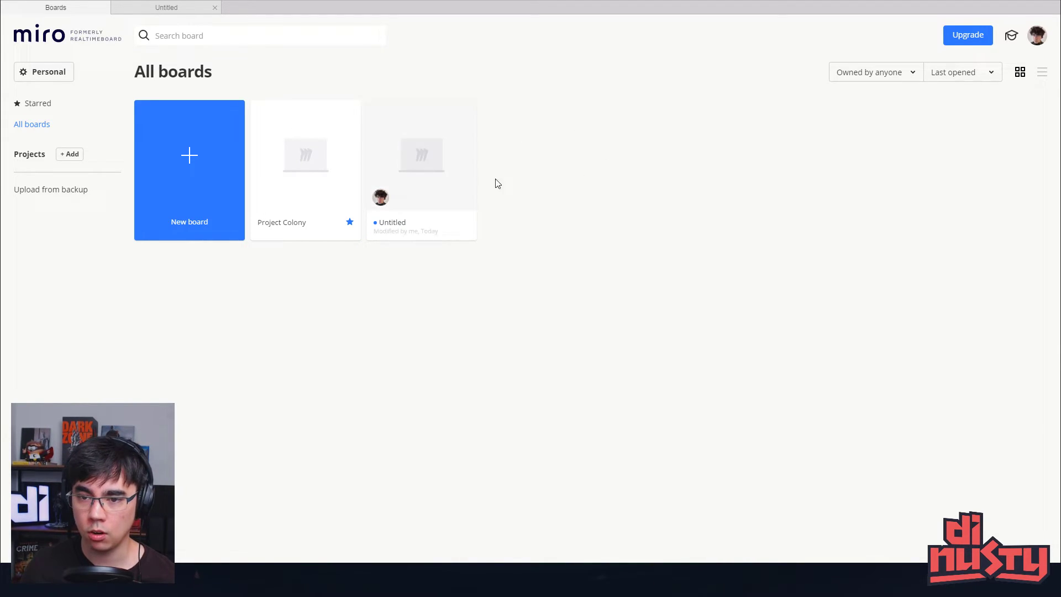
# Open the Untitled board from the board overview.
pyautogui.click(459, 165)
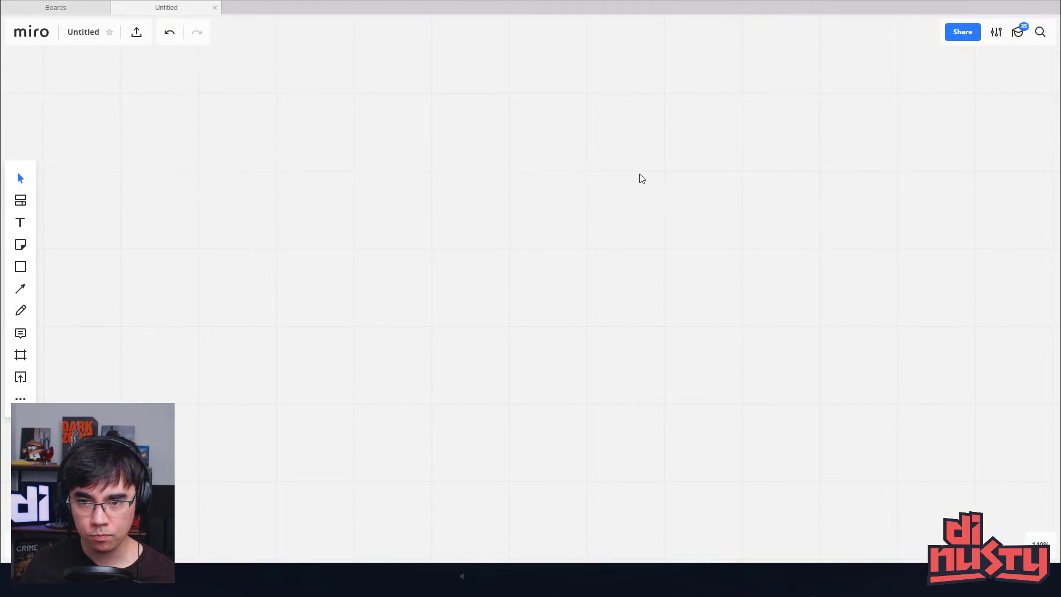
pyautogui.moveTo(507, 265)
pyautogui.mouseDown()
pyautogui.moveTo(507, 242)
pyautogui.moveTo(520, 256)
pyautogui.mouseUp()
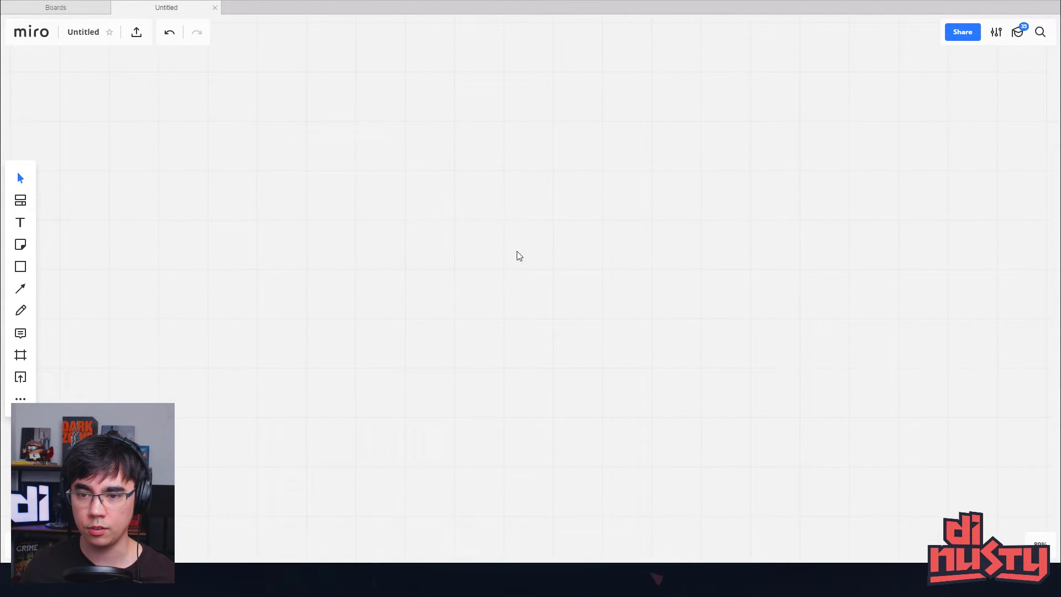
pyautogui.scroll(2, 517, 251)
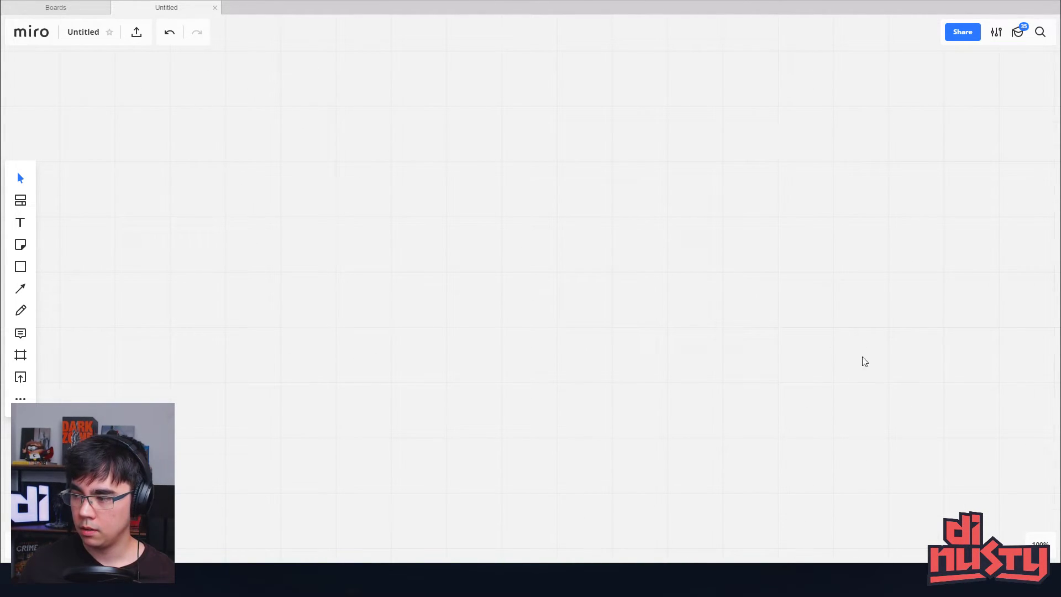
pyautogui.moveTo(1055, 548)
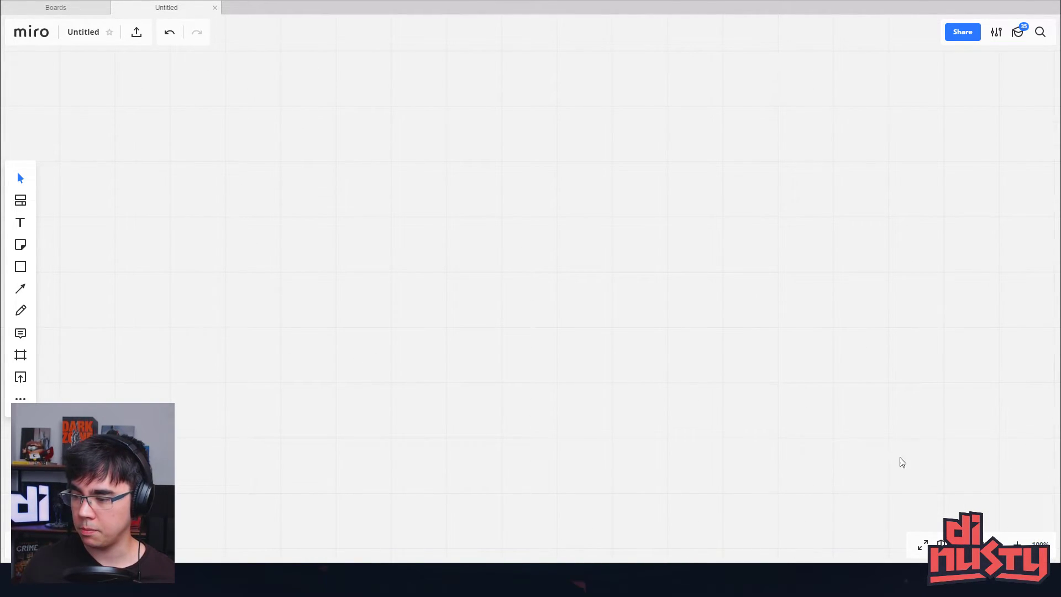
pyautogui.scroll(3, 788, 390)
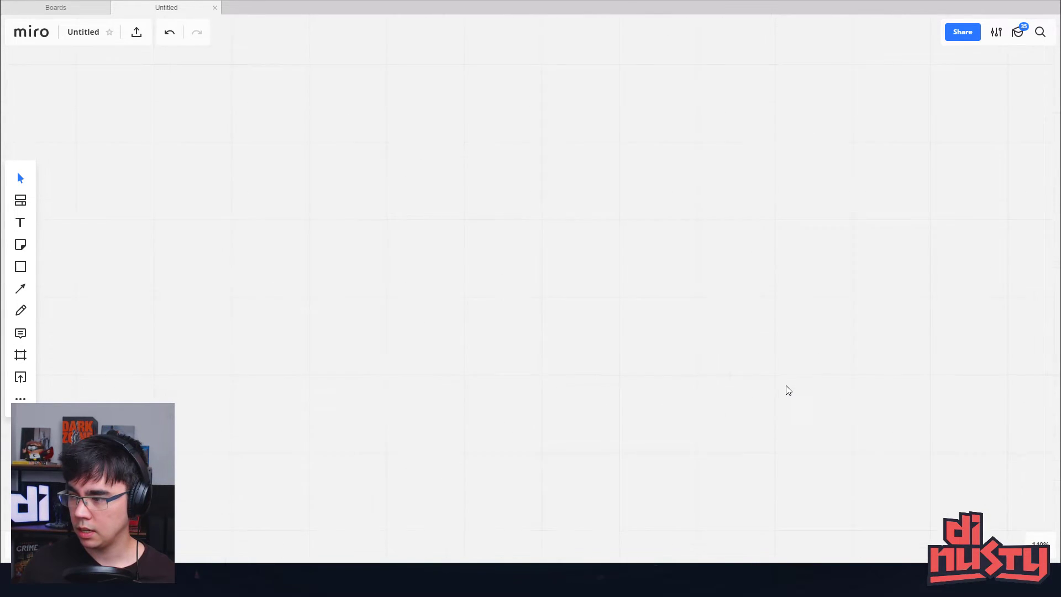
# Shorten the Miro window and reposition the Pinterest browser window so both fit on the visible screen.
pyautogui.moveTo(771, 0); pyautogui.dragTo(769, 17)
pyautogui.moveTo(768, 19); pyautogui.dragTo(768, 0)
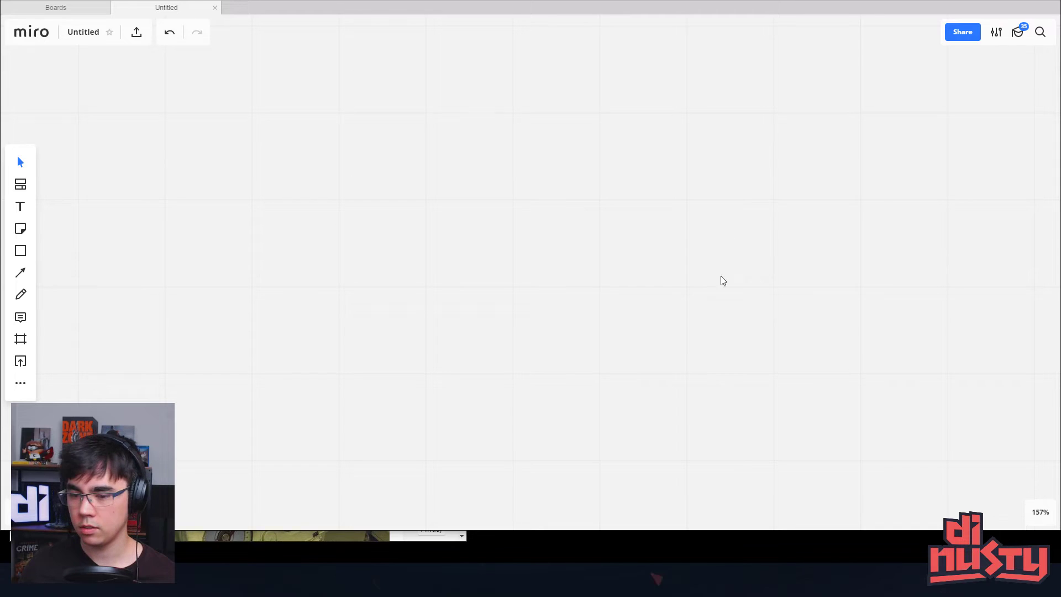
pyautogui.click(450, 537)
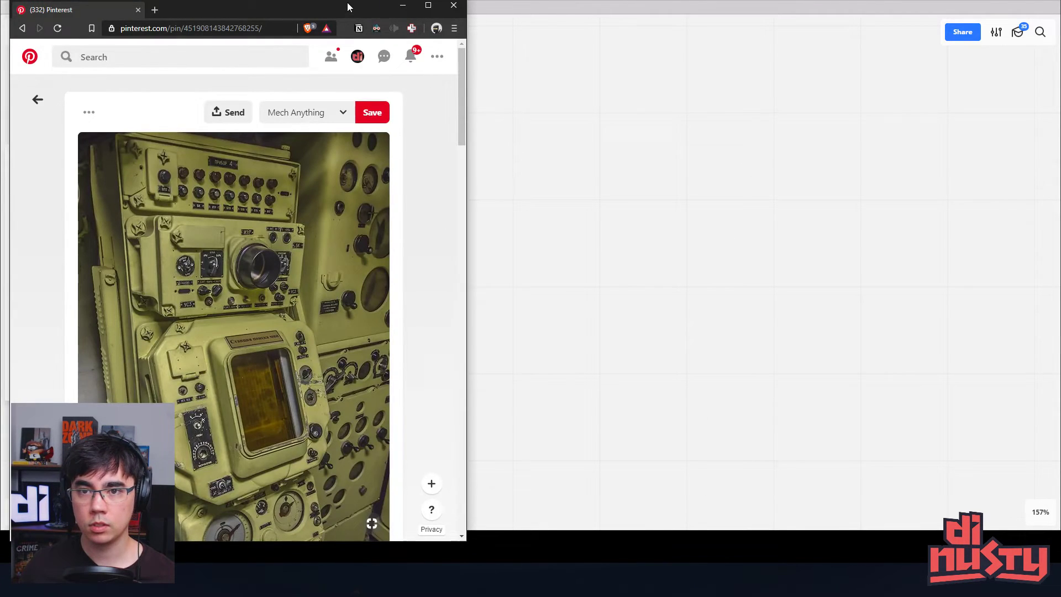
pyautogui.moveTo(349, 2)
pyautogui.mouseDown()
pyautogui.moveTo(350, 29)
pyautogui.moveTo(348, 0)
pyautogui.mouseUp()
pyautogui.click(395, 17)
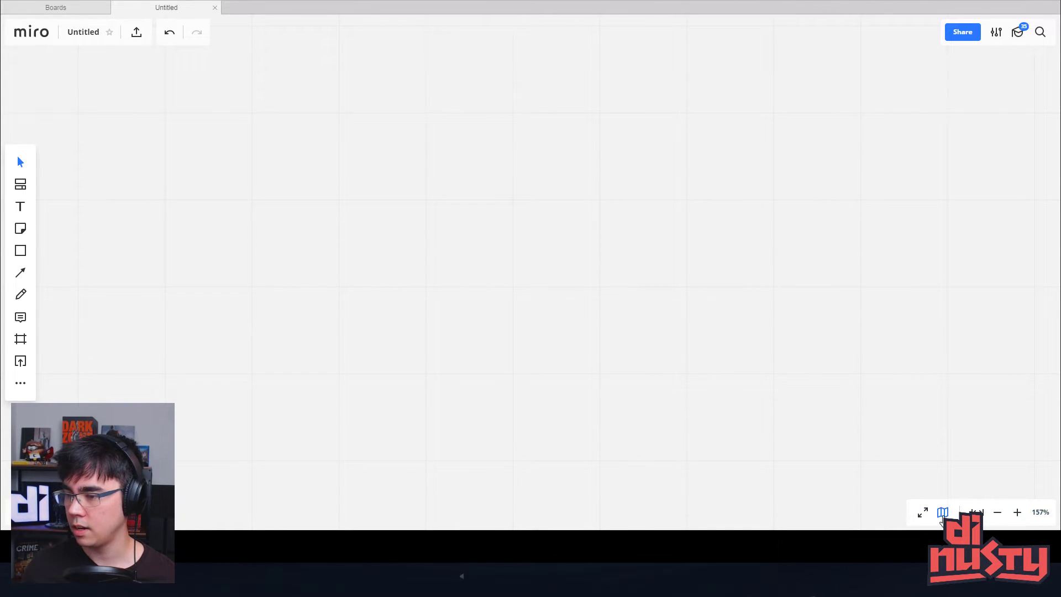
# Show and hide the board's minimap, and try the zoom controls, including a reset to 100%.
pyautogui.click(943, 512)
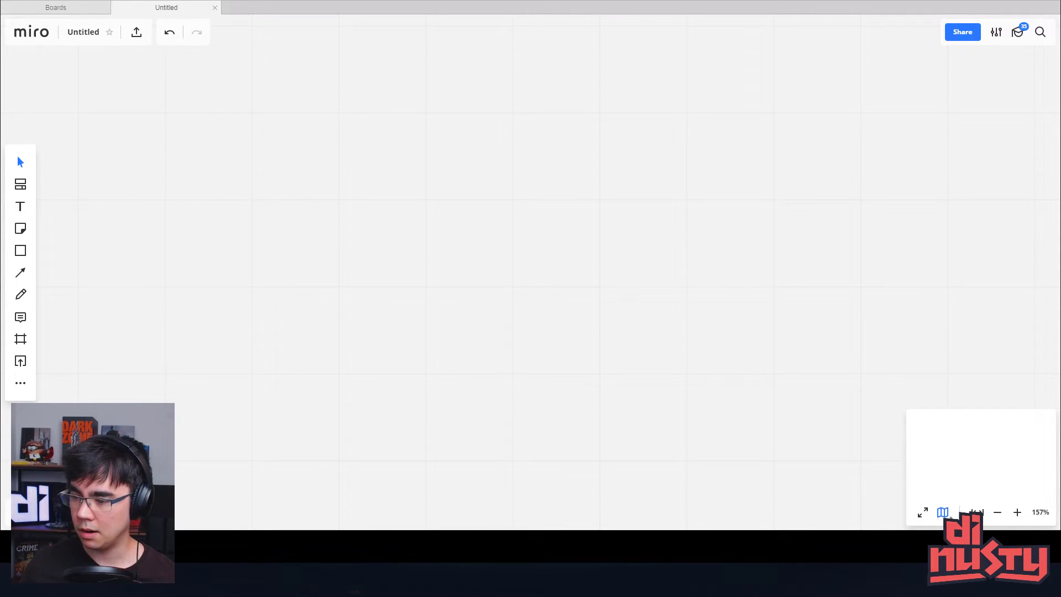
pyautogui.click(944, 514)
pyautogui.click(1039, 512)
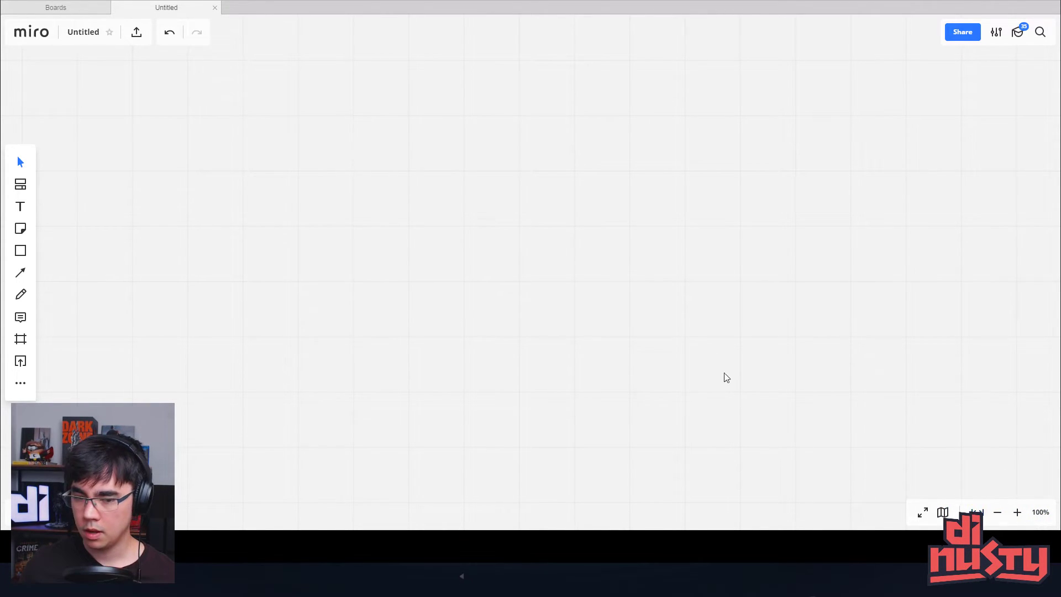
pyautogui.scroll(-6, 607, 328)
pyautogui.scroll(5, 520, 273)
pyautogui.scroll(-1, 372, 260)
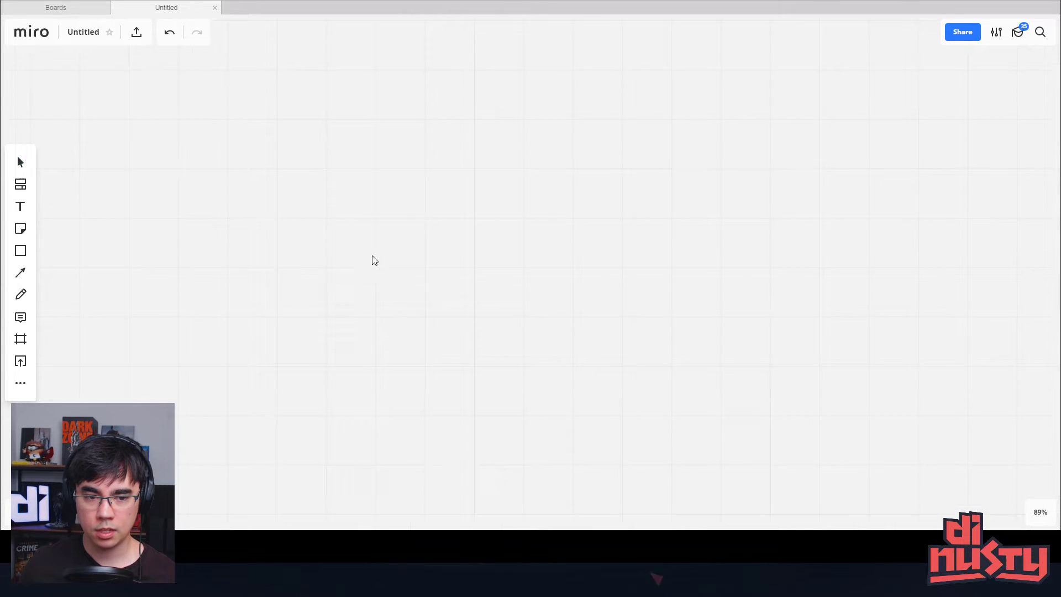
pyautogui.rightClick(318, 224)
pyautogui.click(292, 193)
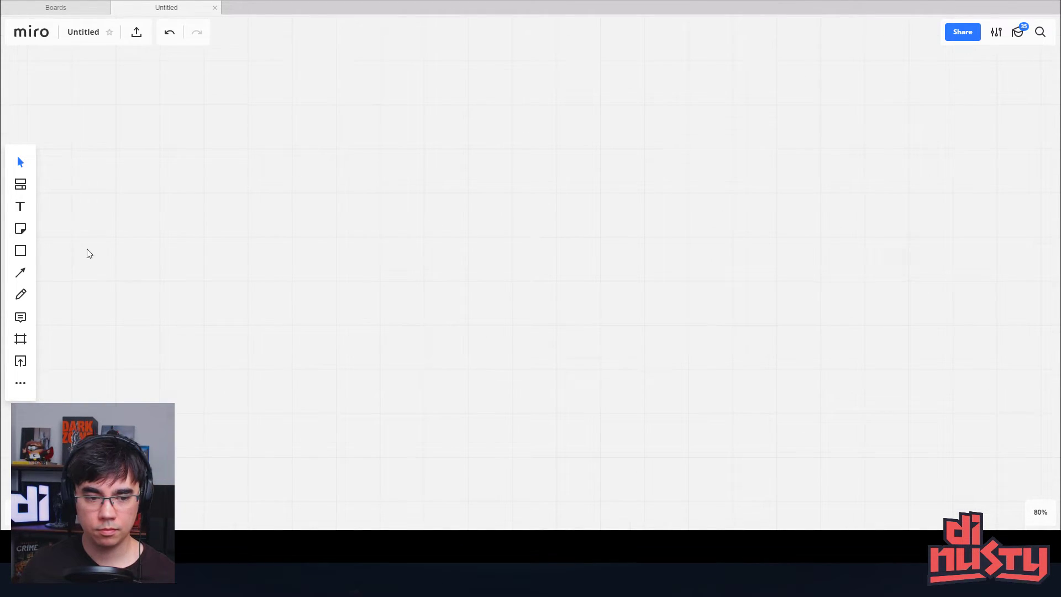
# Capture the upper part of the Pinterest control panel photo, paste it onto the Miro board, and move it toward the board's upper left.
pyautogui.hotkey('alt', 'Tab')
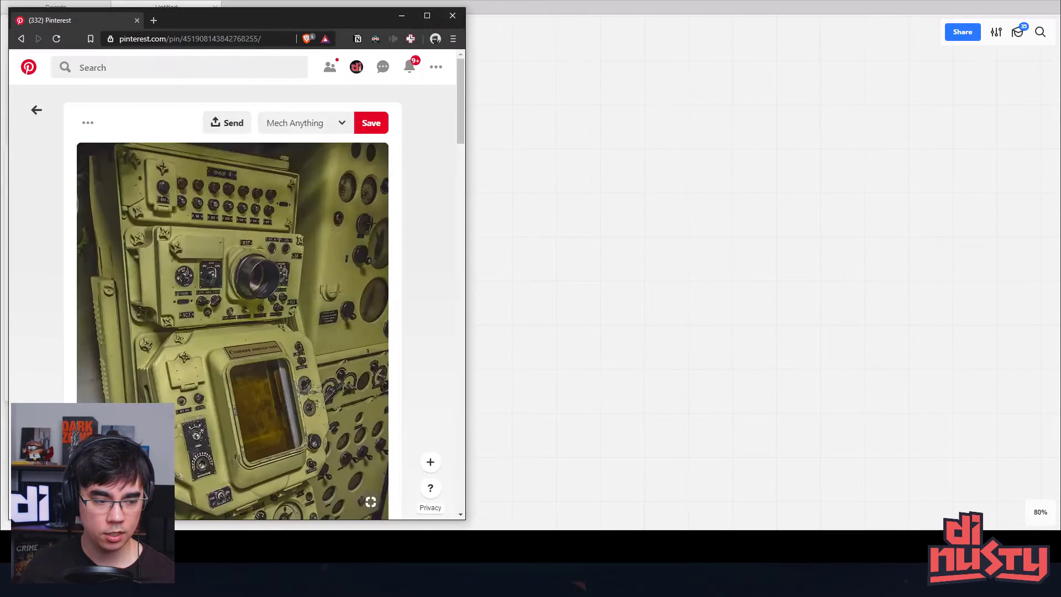
pyautogui.press('Print')
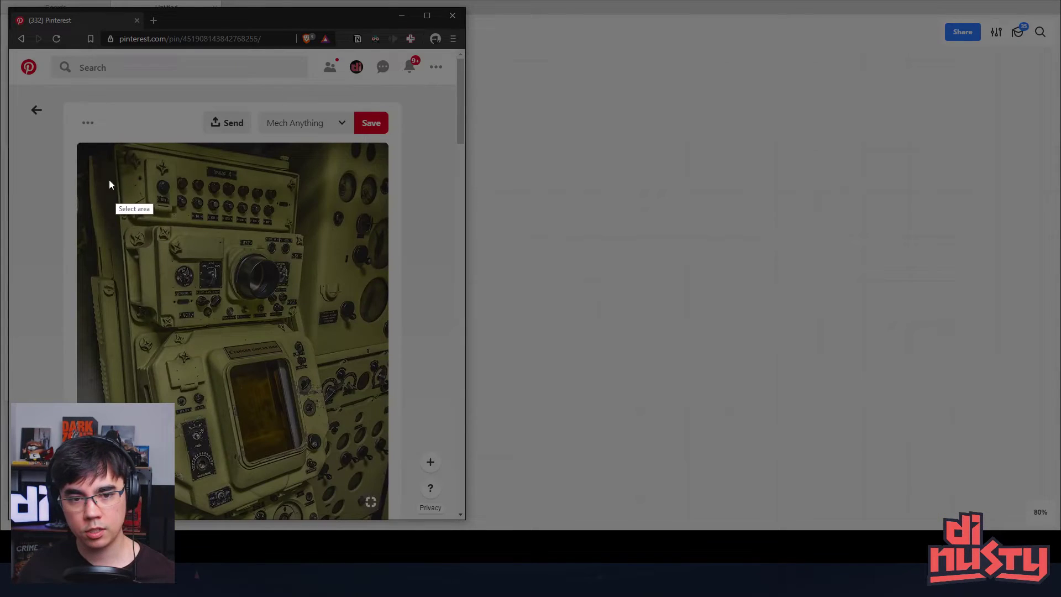
pyautogui.moveTo(86, 156); pyautogui.dragTo(367, 411)
pyautogui.hotkey('ctrl', 'c')
pyautogui.click(605, 258)
pyautogui.hotkey('ctrl', 'v')
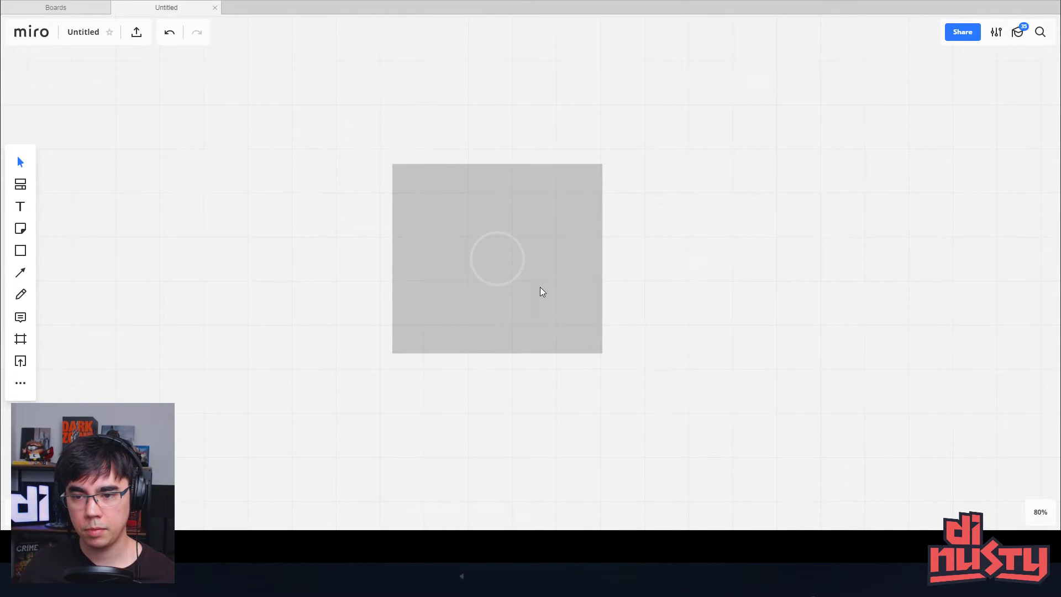
pyautogui.moveTo(536, 327); pyautogui.dragTo(356, 272)
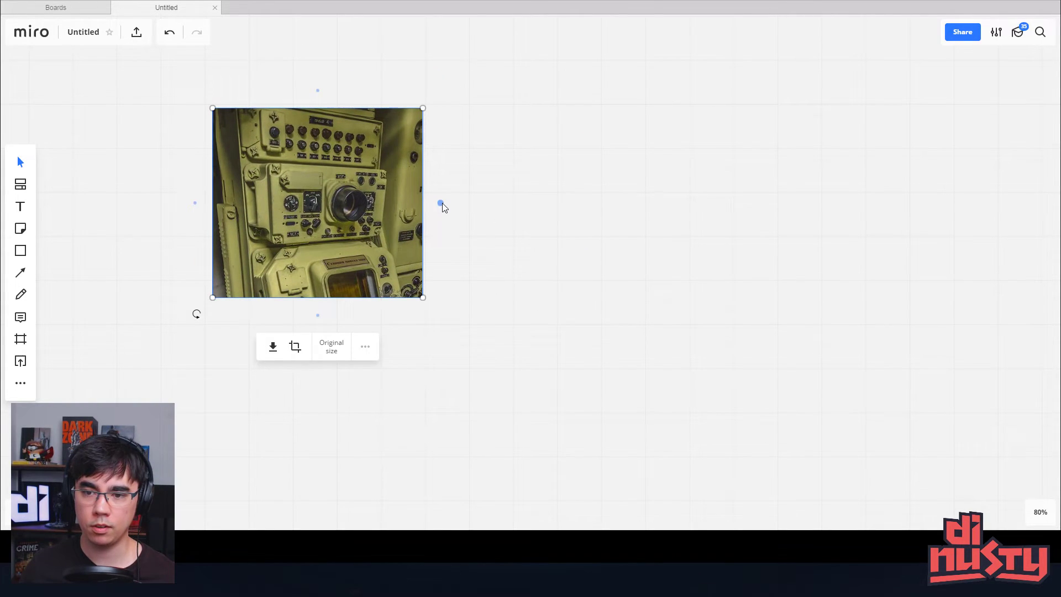
# Draw a connector from the control panel image's right side to a new yellow sticky note containing "sdsdfsdfsd".
pyautogui.moveTo(440, 202); pyautogui.dragTo(602, 107)
pyautogui.click(657, 233)
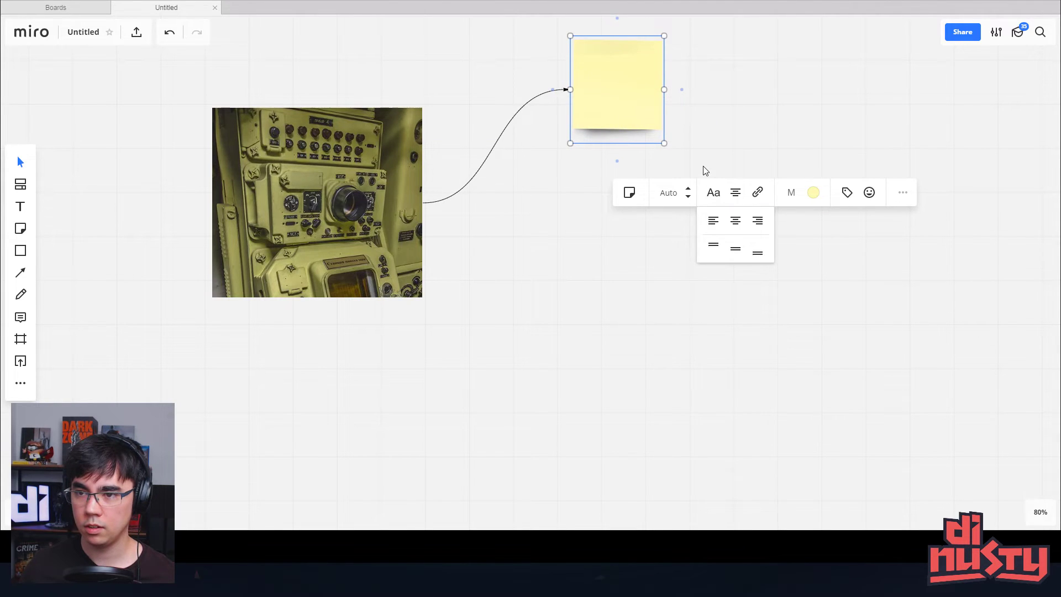
pyautogui.click(667, 121)
pyautogui.click(607, 89)
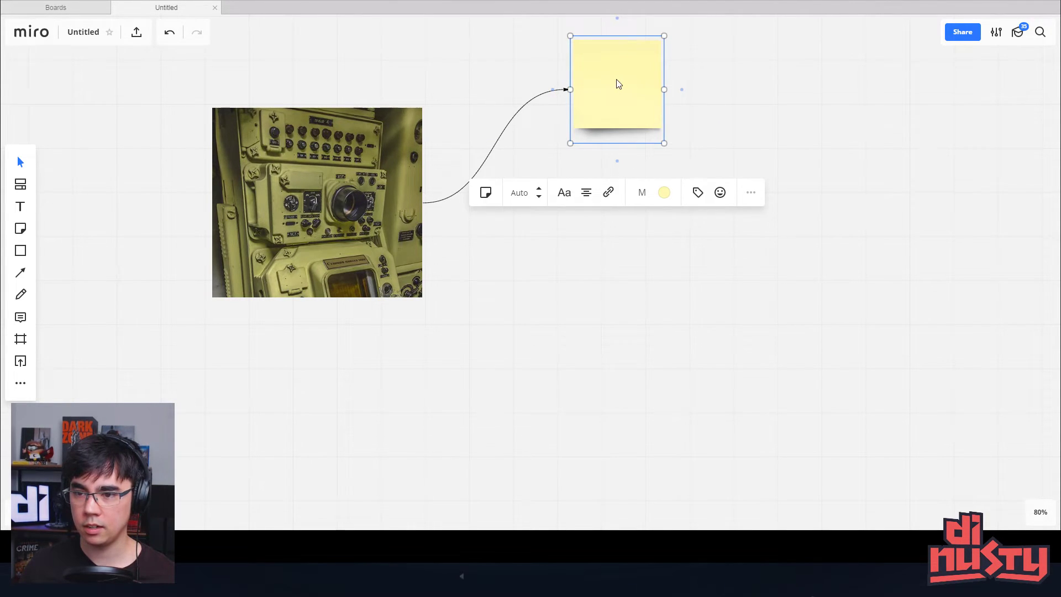
pyautogui.write('sdsdfsdfsd')
pyautogui.click(698, 84)
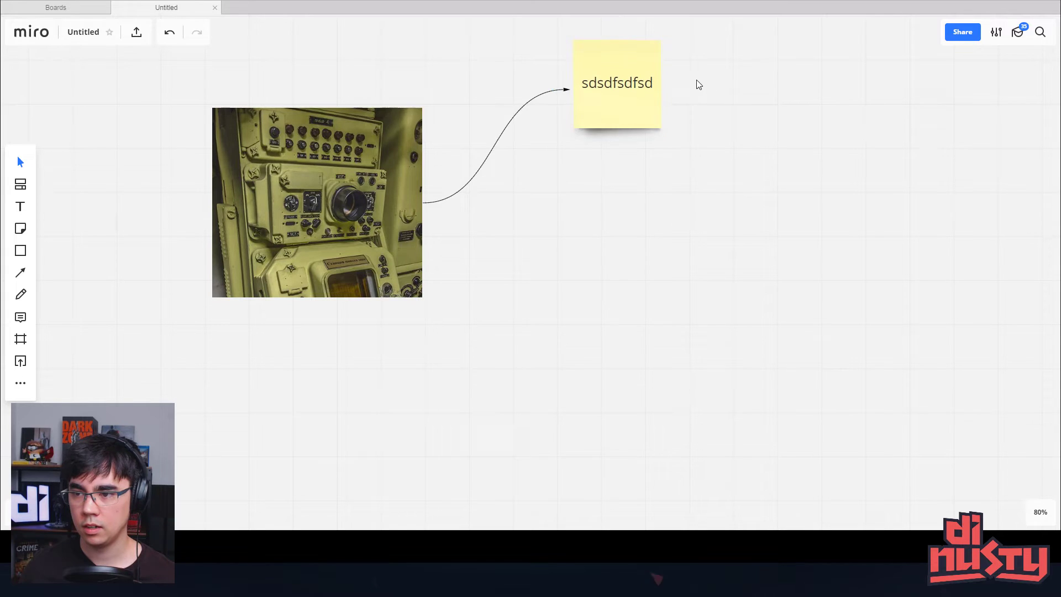
# Reposition the connected yellow sticky note and shrink it to roughly the size of its text.
pyautogui.moveTo(636, 100); pyautogui.dragTo(728, 100)
pyautogui.moveTo(701, 149); pyautogui.dragTo(604, 95)
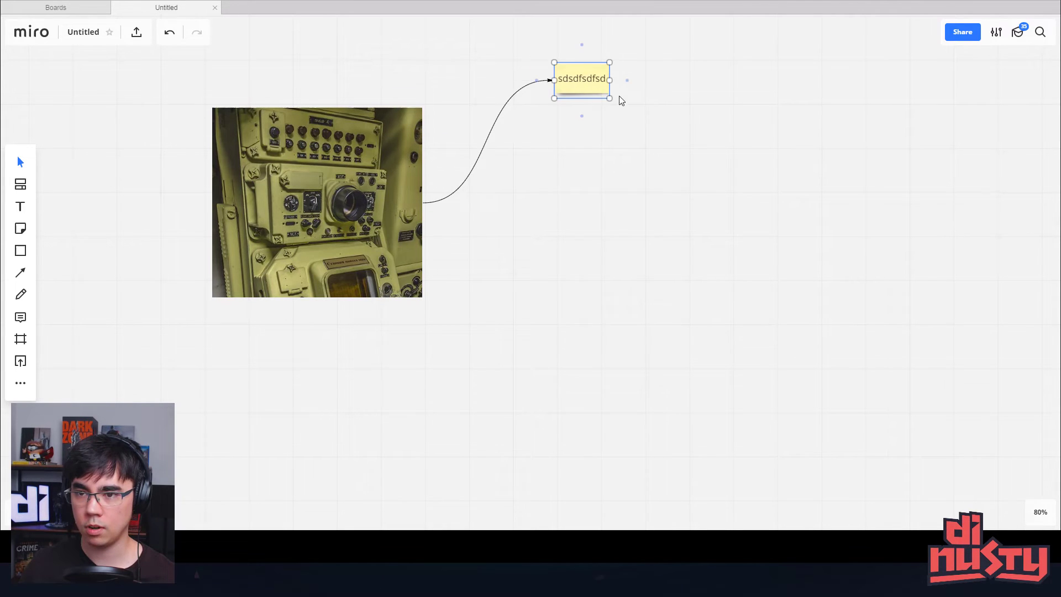
pyautogui.click(621, 101)
pyautogui.click(407, 156)
pyautogui.moveTo(569, 239); pyautogui.dragTo(589, 268)
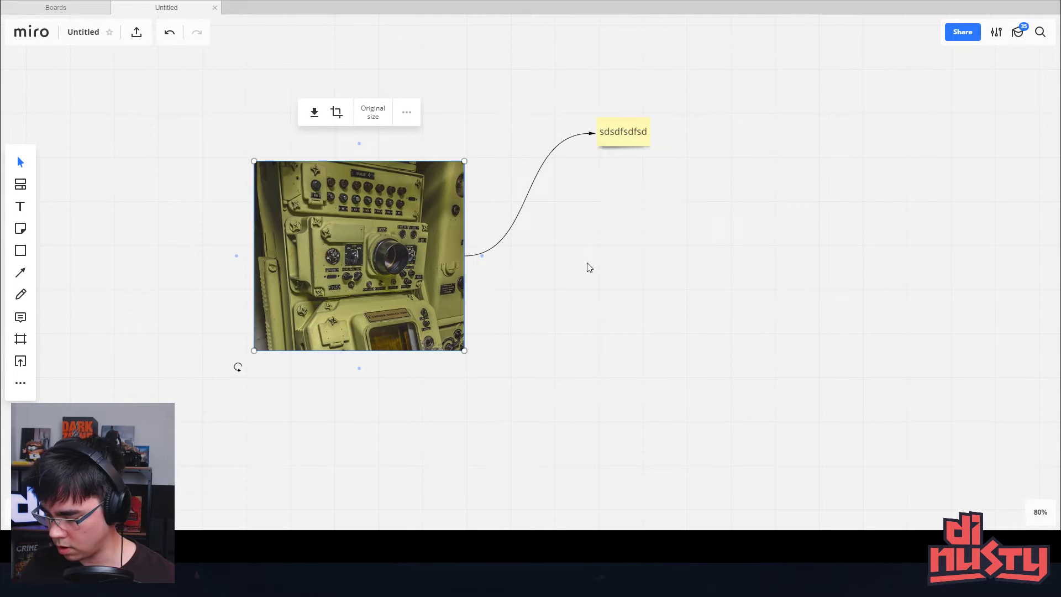
pyautogui.hotkey('alt', 'Tab')
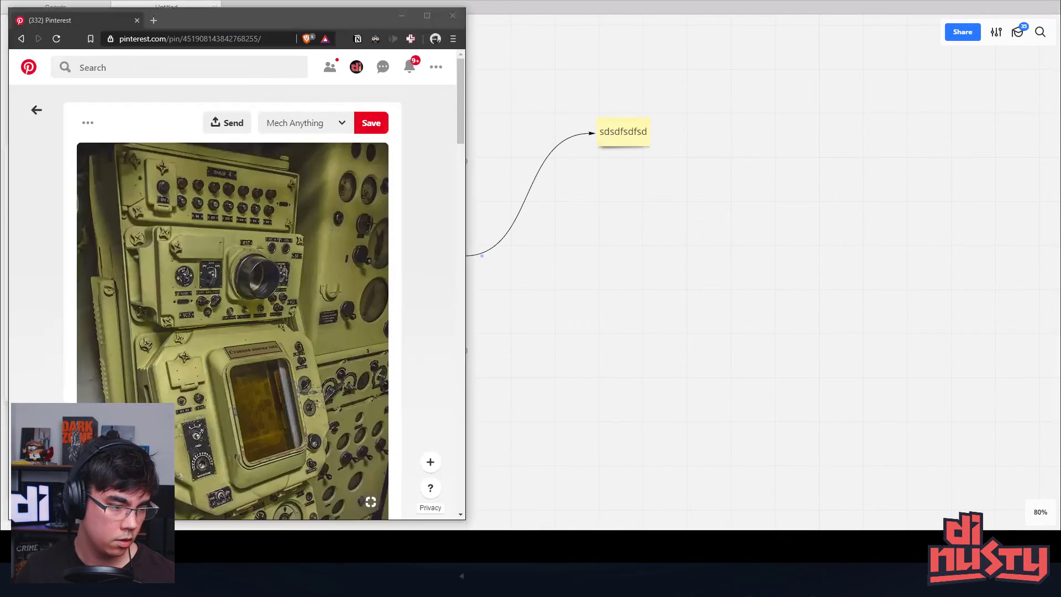
pyautogui.hotkey('alt', 'Tab')
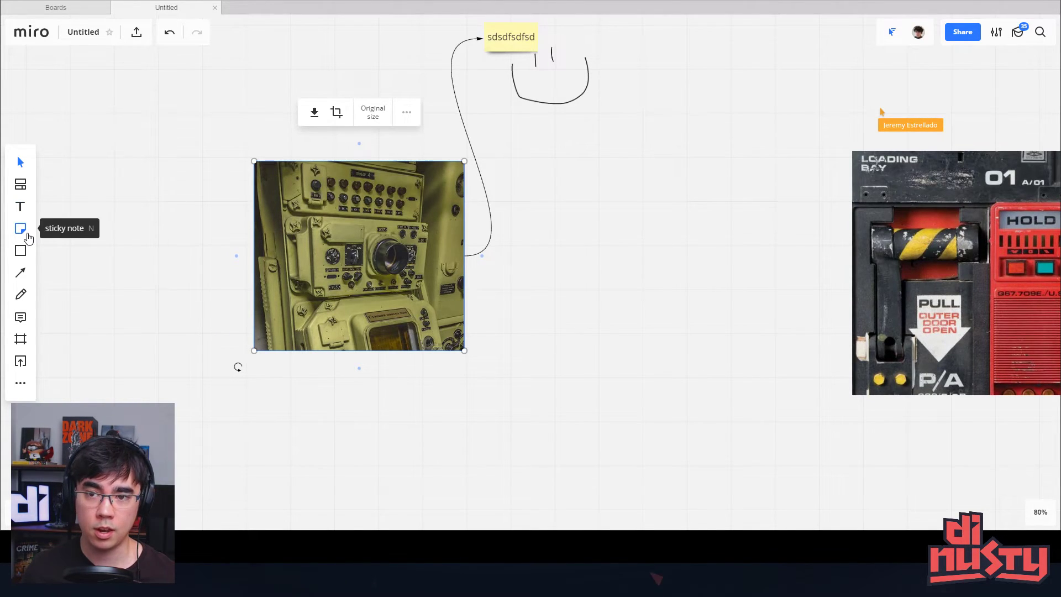
# Add a green sticky note and place it above the upper-left corner of the control panel image.
pyautogui.click(28, 235)
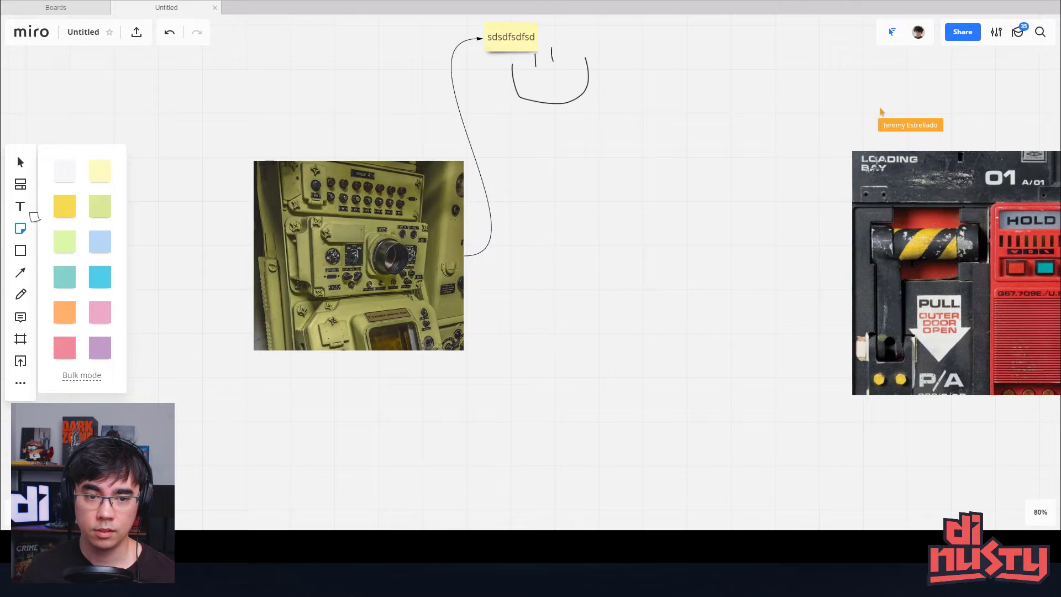
pyautogui.click(104, 206)
pyautogui.click(177, 102)
pyautogui.moveTo(191, 118); pyautogui.dragTo(231, 98)
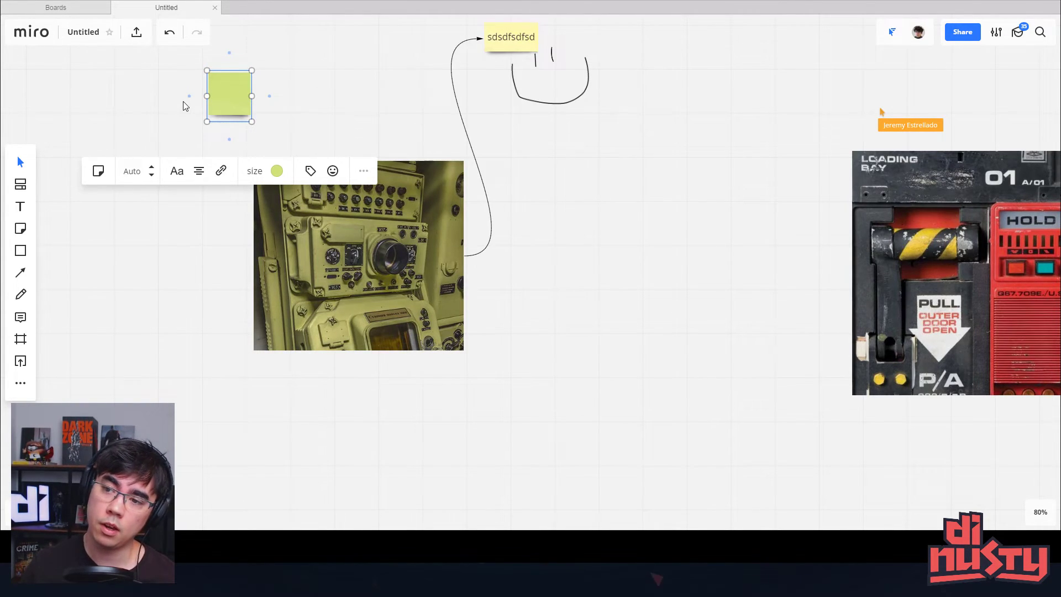
pyautogui.moveTo(218, 113); pyautogui.dragTo(161, 116)
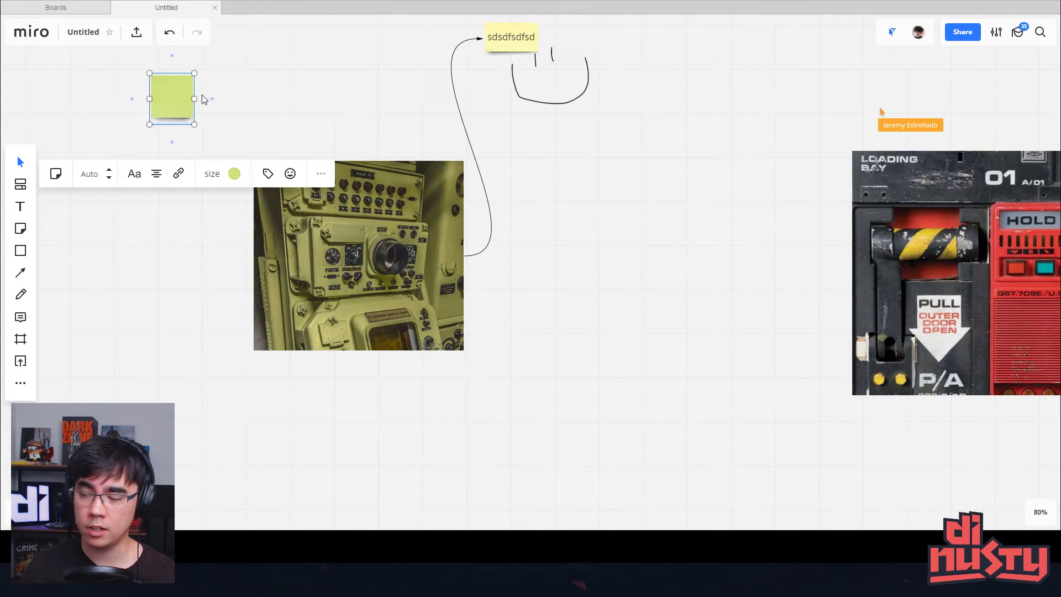
pyautogui.moveTo(178, 105); pyautogui.dragTo(209, 104)
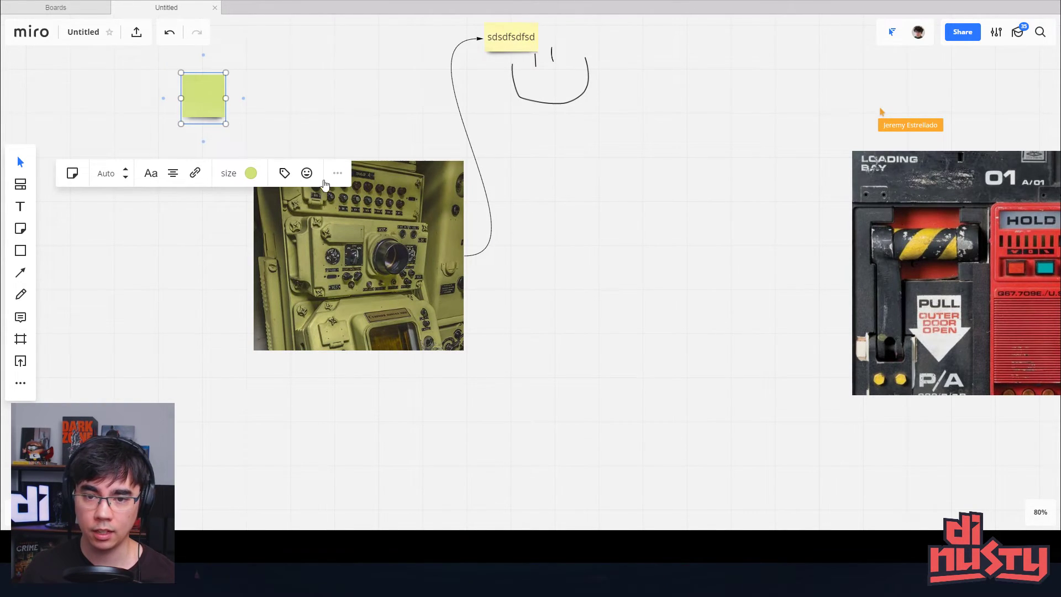
# Look through the green sticky note's tag, emoji and additional options.
pyautogui.click(293, 178)
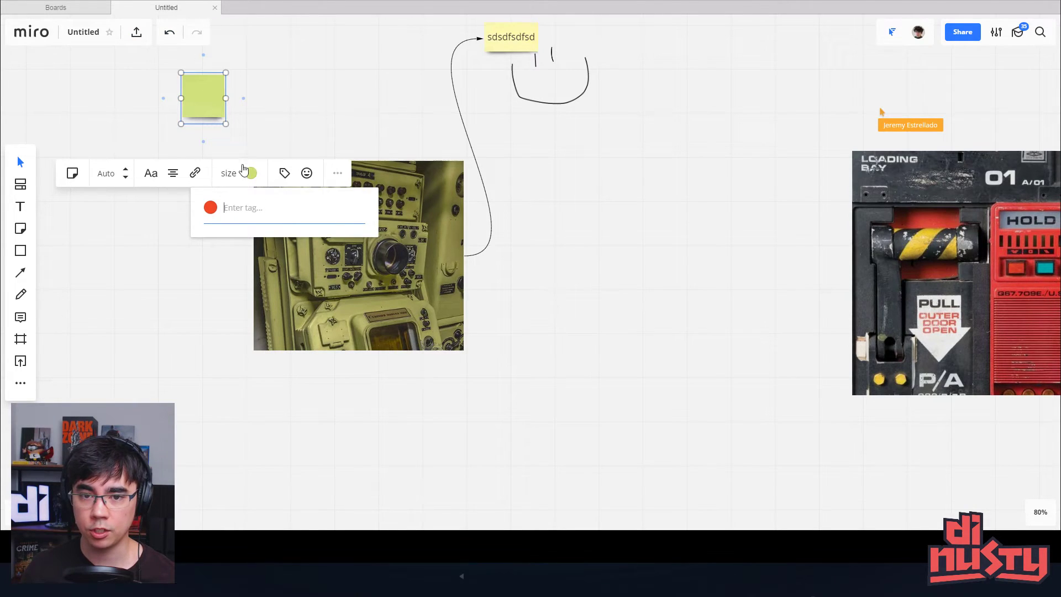
pyautogui.click(308, 174)
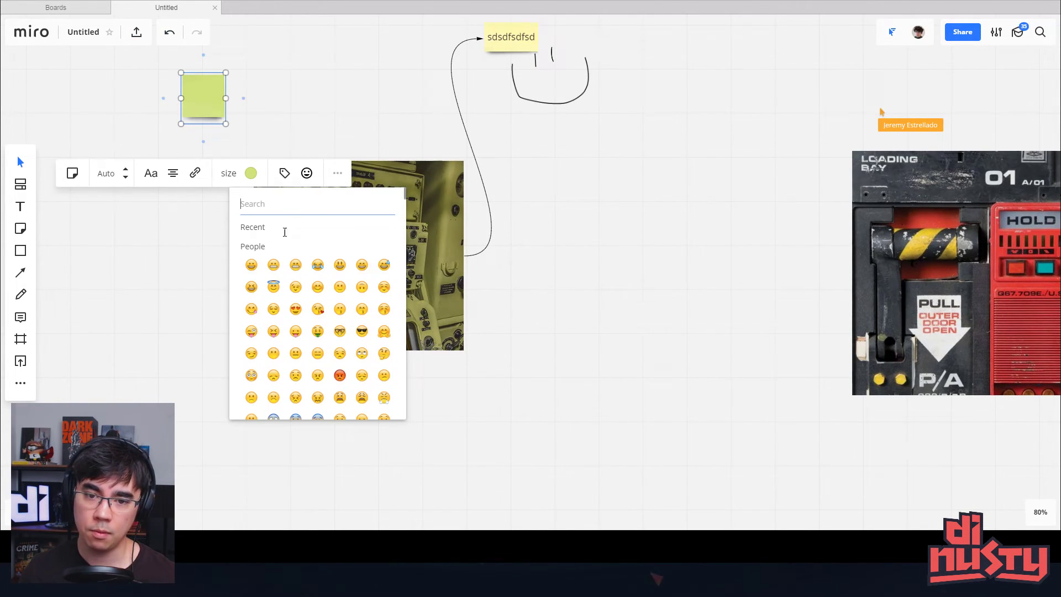
pyautogui.click(337, 172)
pyautogui.click(337, 173)
pyautogui.click(509, 139)
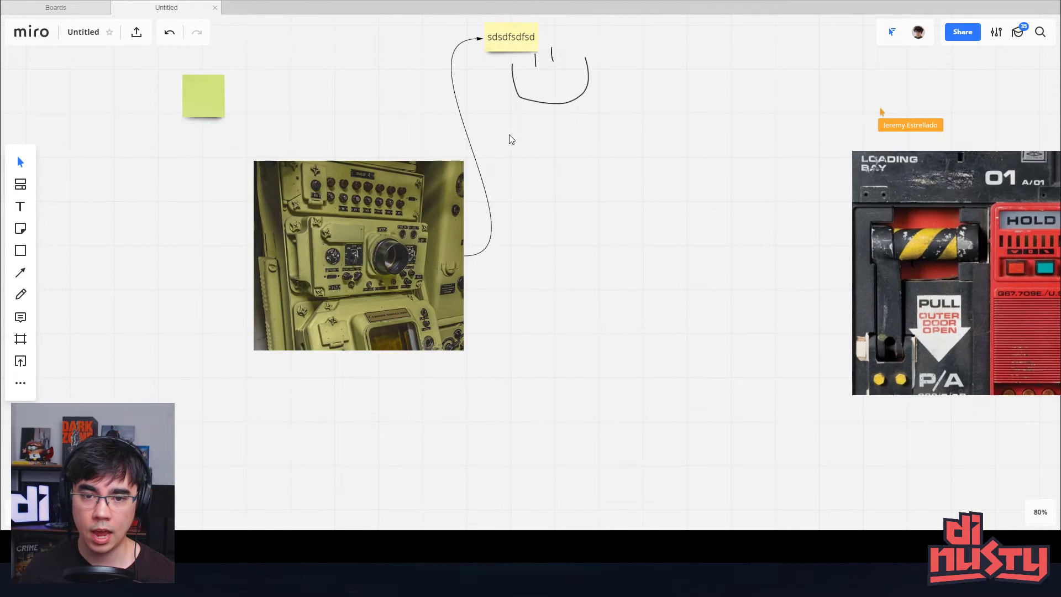
# Move the green sticky note slightly closer to the control panel image and try selecting the note and image together.
pyautogui.moveTo(211, 97)
pyautogui.mouseDown()
pyautogui.moveTo(251, 78)
pyautogui.moveTo(228, 94)
pyautogui.mouseUp()
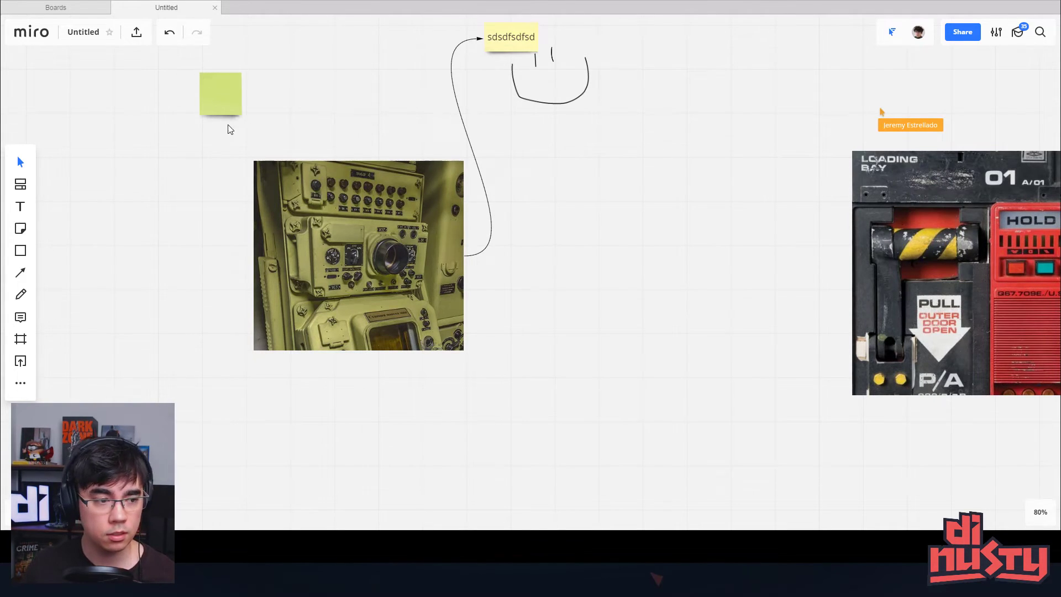
pyautogui.scroll(-6, 230, 165)
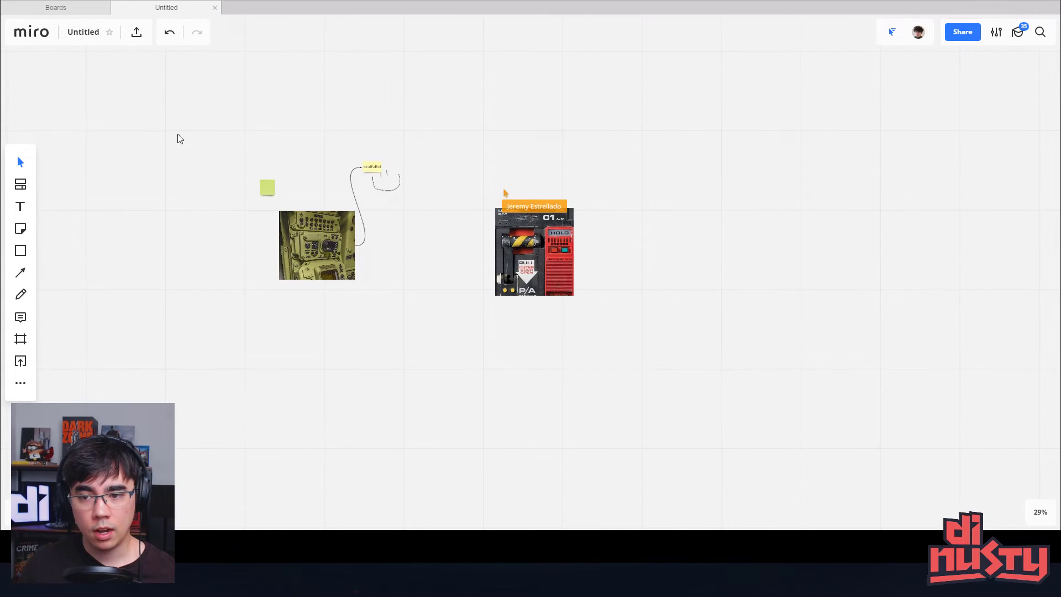
pyautogui.moveTo(178, 138); pyautogui.dragTo(247, 130)
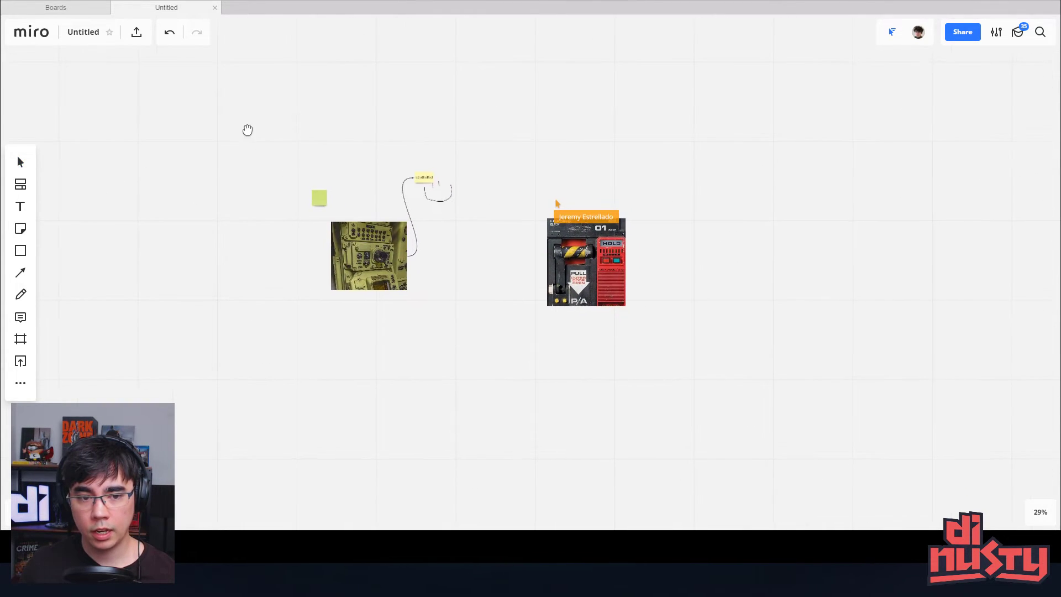
pyautogui.click(316, 203)
pyautogui.keyDown('shift'); pyautogui.click(382, 243); pyautogui.keyUp('shift')
pyautogui.click(490, 205)
pyautogui.moveTo(257, 182); pyautogui.dragTo(247, 180)
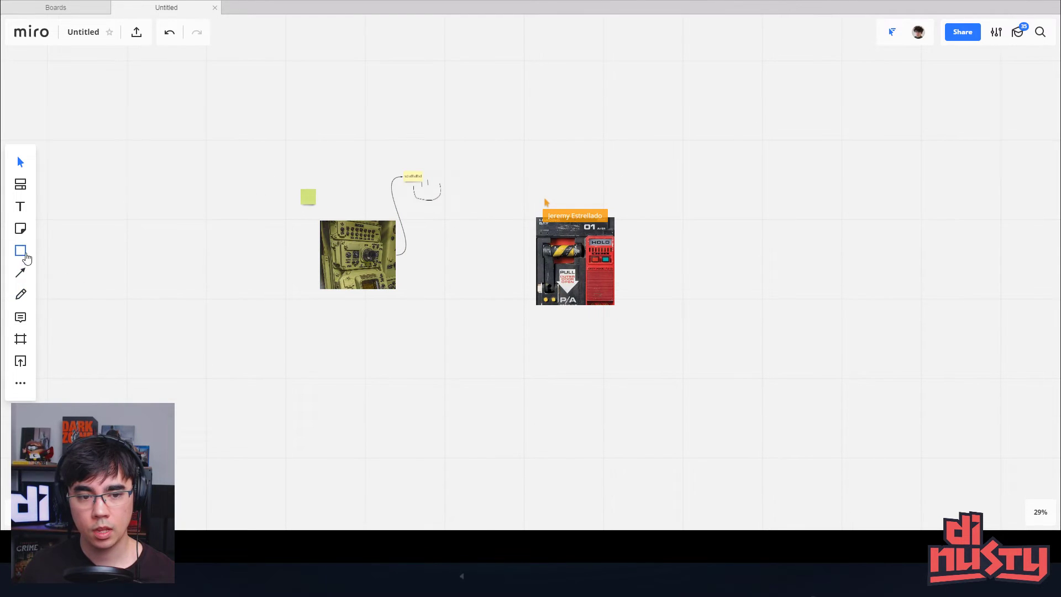
# Draw a wide black rectangle across the empty area above the control panel image and notes.
pyautogui.click(26, 258)
pyautogui.click(70, 210)
pyautogui.moveTo(137, 74); pyautogui.dragTo(594, 163)
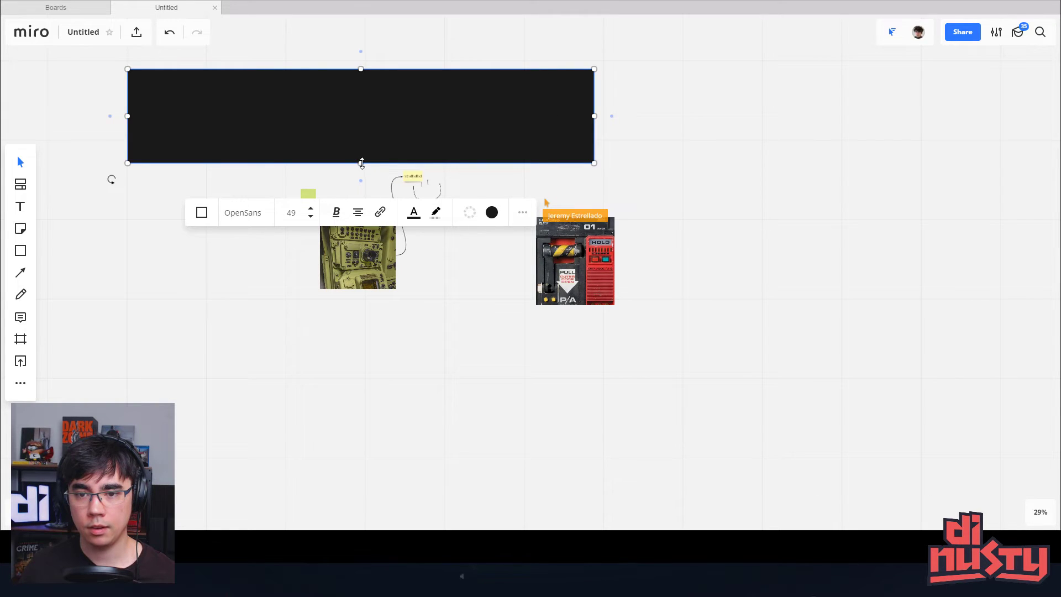
# Enlarge the black rectangle, move it over all the images and notes, and send it backward behind them.
pyautogui.moveTo(362, 163); pyautogui.dragTo(362, 411)
pyautogui.moveTo(333, 185); pyautogui.dragTo(447, 210)
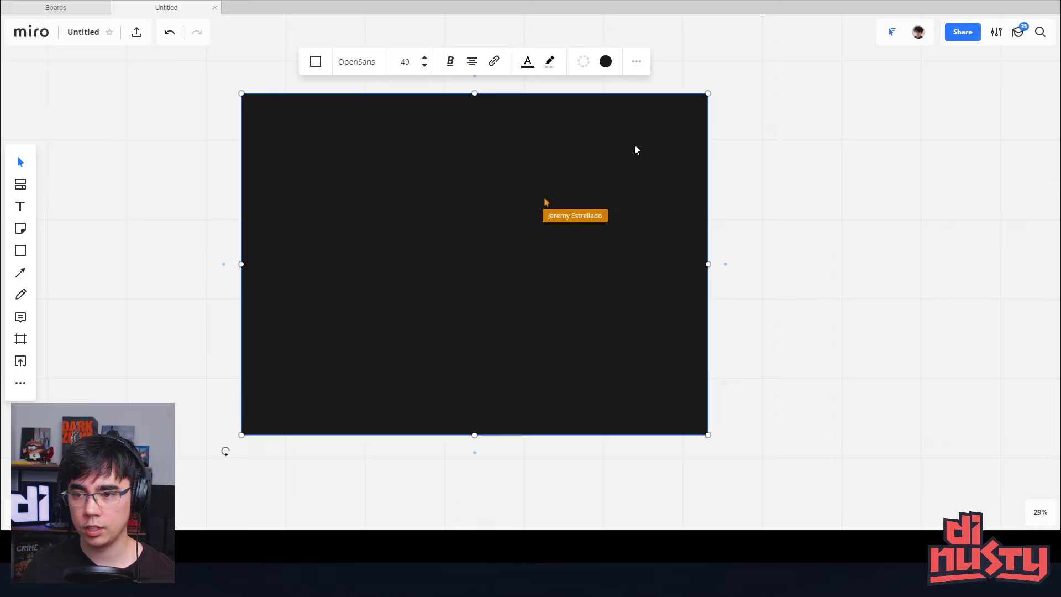
pyautogui.click(810, 130)
pyautogui.click(646, 163)
pyautogui.rightClick(675, 156)
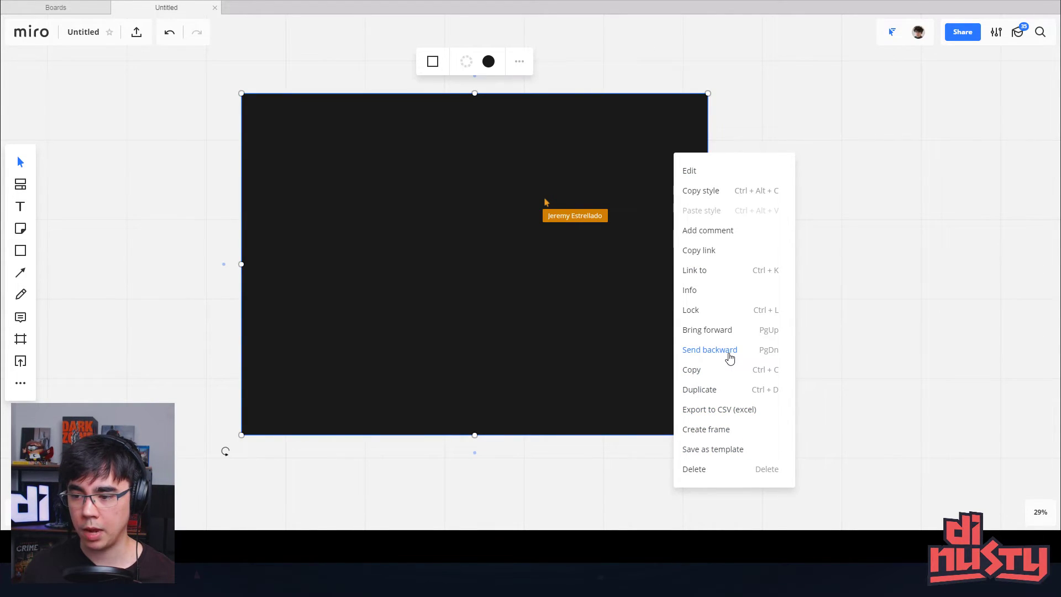
pyautogui.click(727, 354)
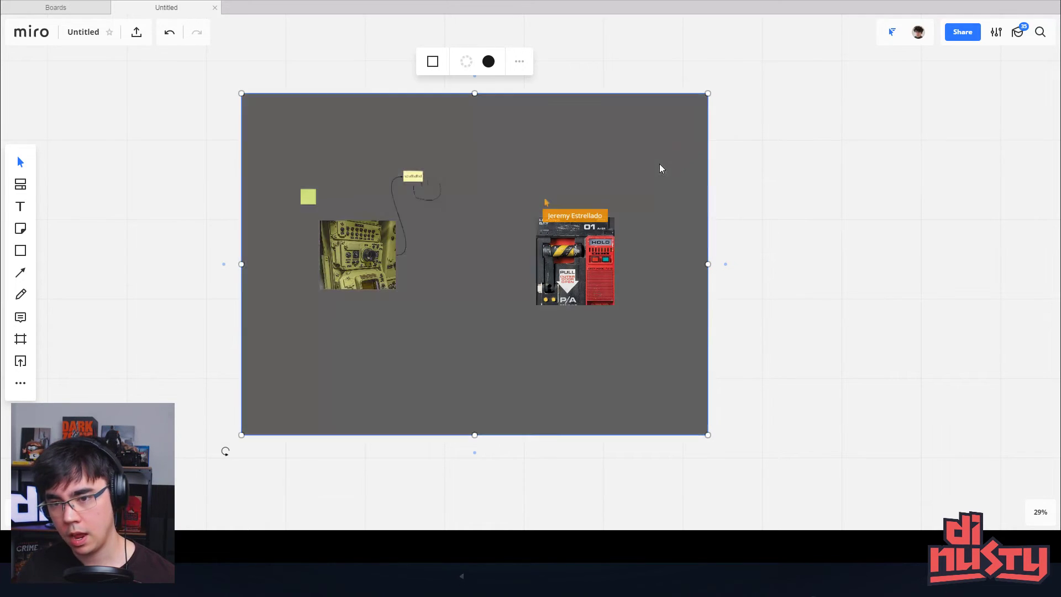
# Recolour the curved mouth stroke beside the yellow sticky note to yellow and thicken its line slightly.
pyautogui.scroll(5, 431, 207)
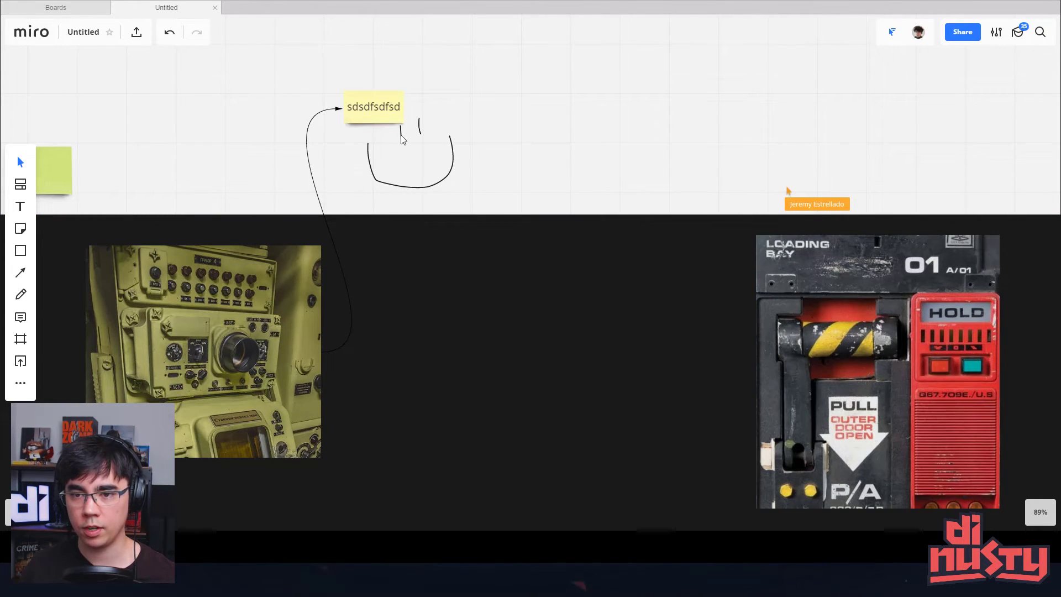
pyautogui.click(370, 158)
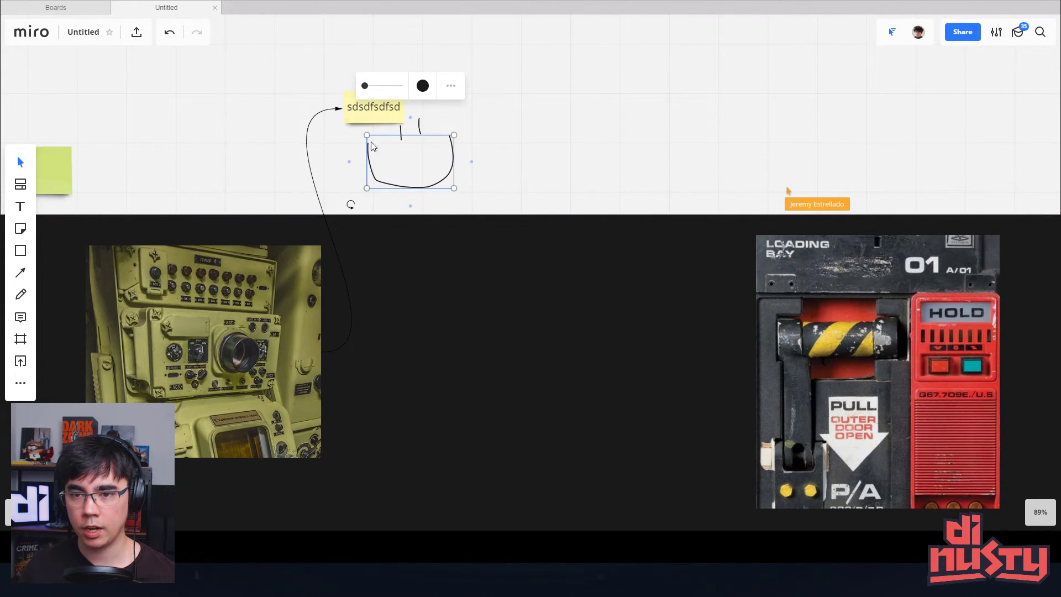
pyautogui.click(423, 86)
pyautogui.click(435, 120)
pyautogui.click(368, 85)
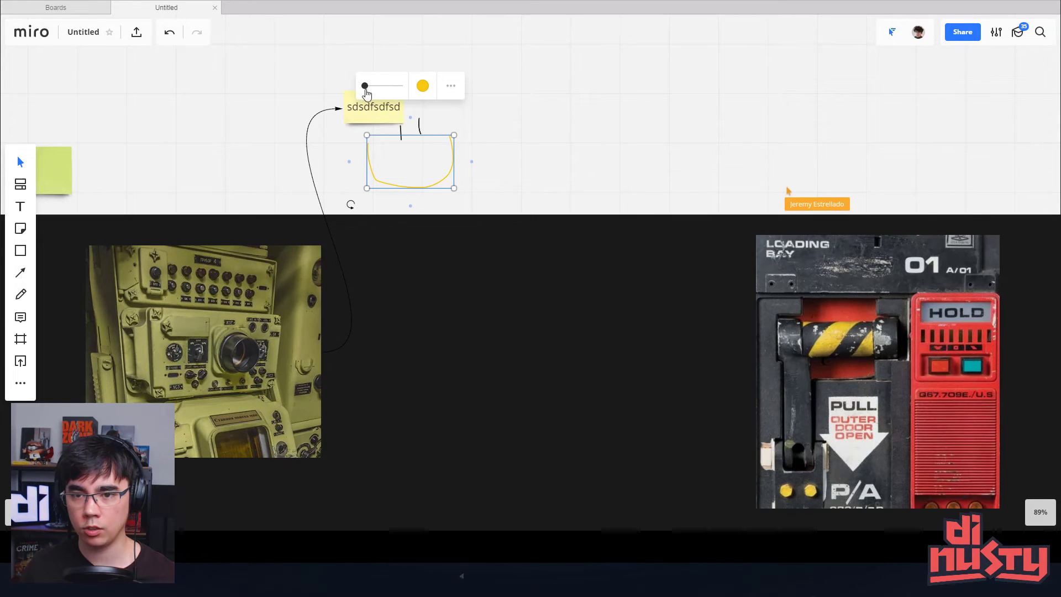
# Recolour the smiley's right eye stroke to yellow and make it much thicker.
pyautogui.click(402, 132)
pyautogui.click(401, 128)
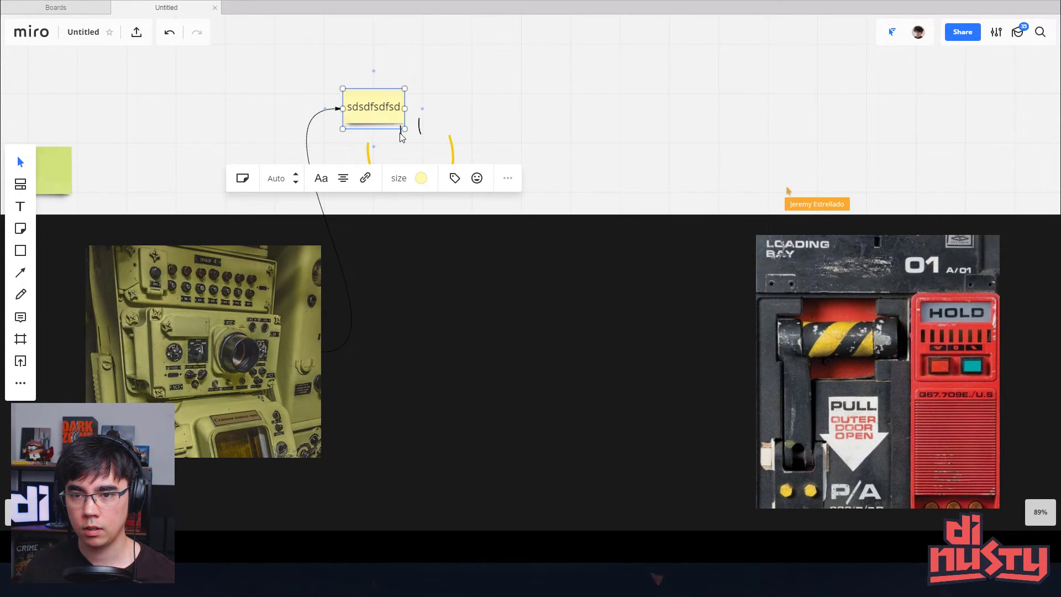
pyautogui.click(401, 139)
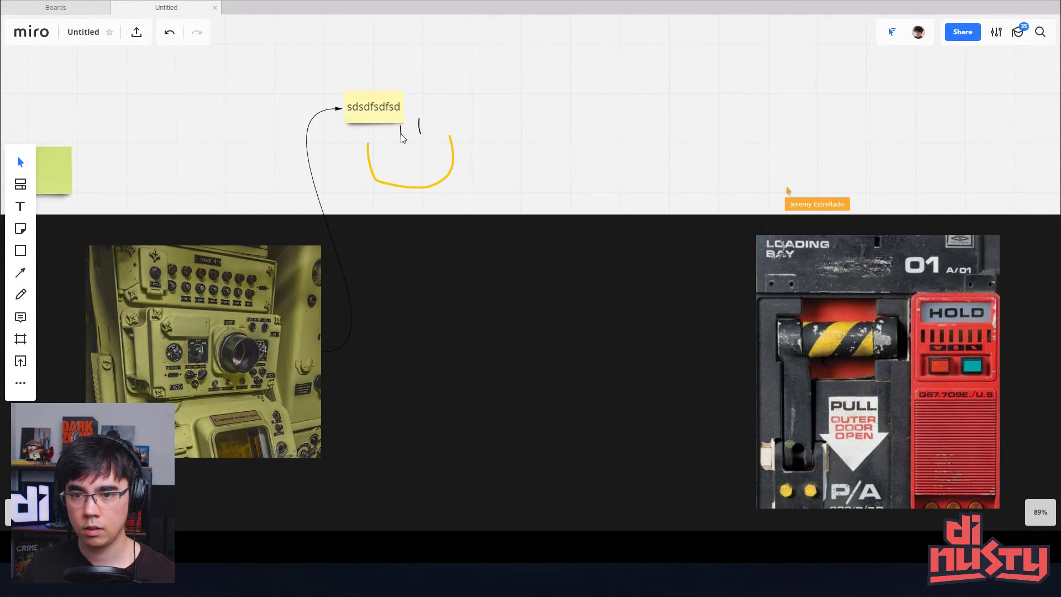
pyautogui.scroll(1, 412, 131)
pyautogui.click(431, 155)
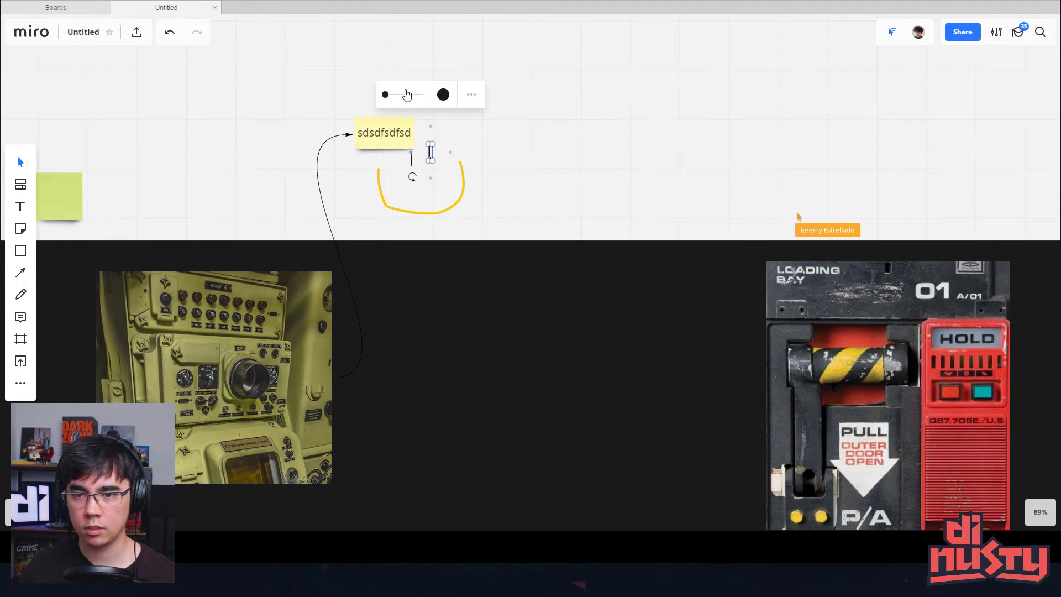
pyautogui.click(443, 95)
pyautogui.click(435, 121)
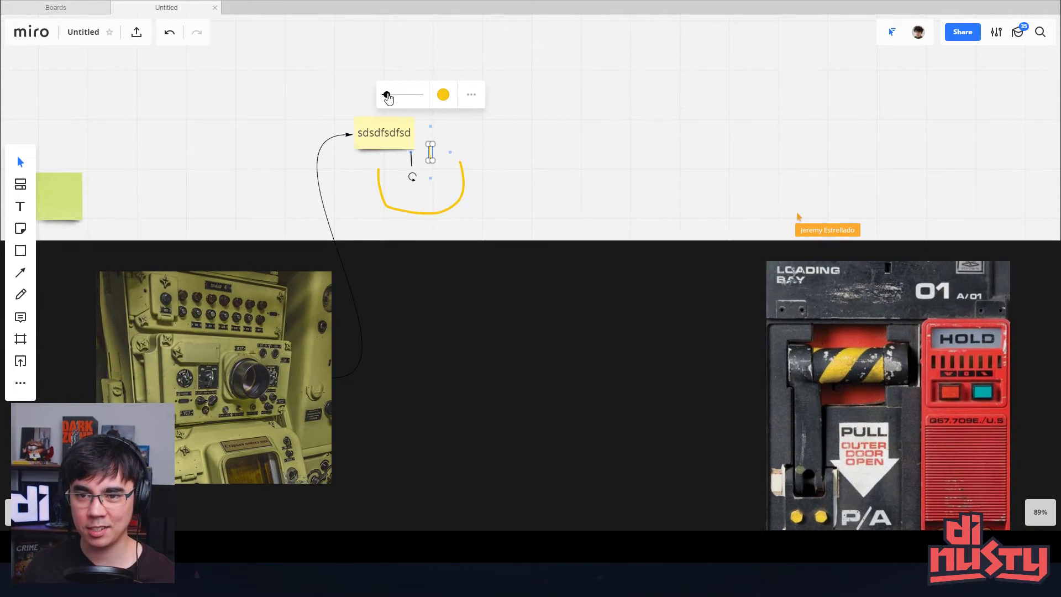
pyautogui.moveTo(385, 95); pyautogui.dragTo(401, 94)
pyautogui.click(556, 130)
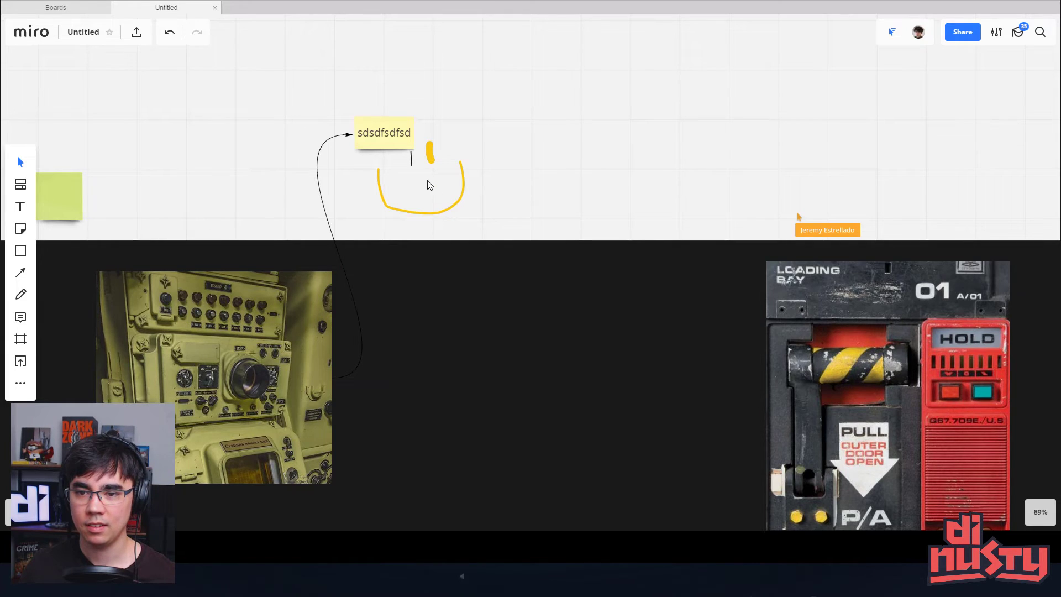
# Move the yellow sticky note up and away from the smiley, and make the left eye stroke yellow and much thicker.
pyautogui.moveTo(367, 135); pyautogui.dragTo(313, 67)
pyautogui.click(412, 160)
pyautogui.scroll(10, 412, 164)
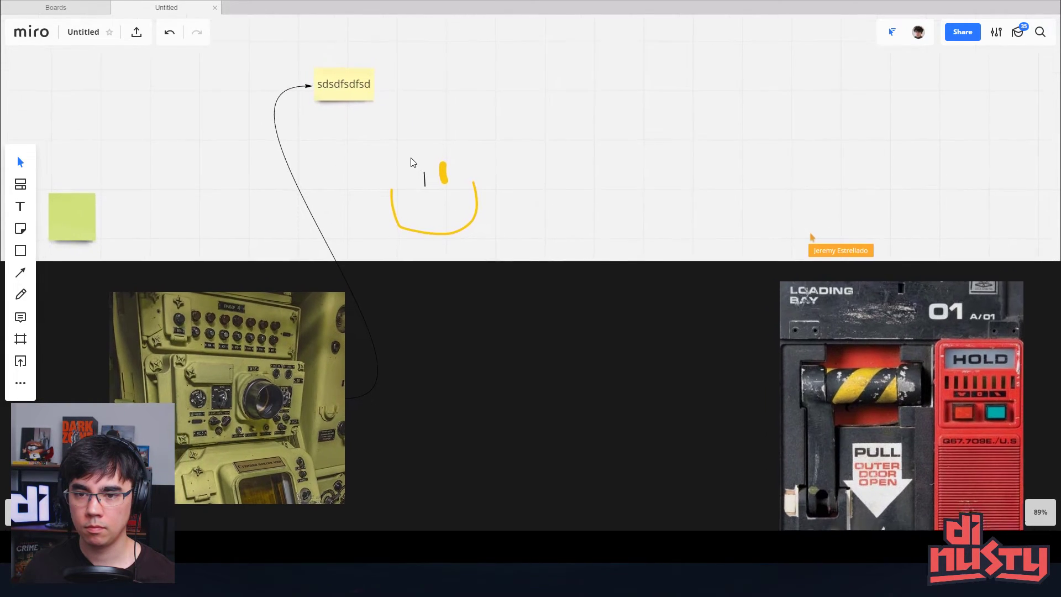
pyautogui.click(436, 172)
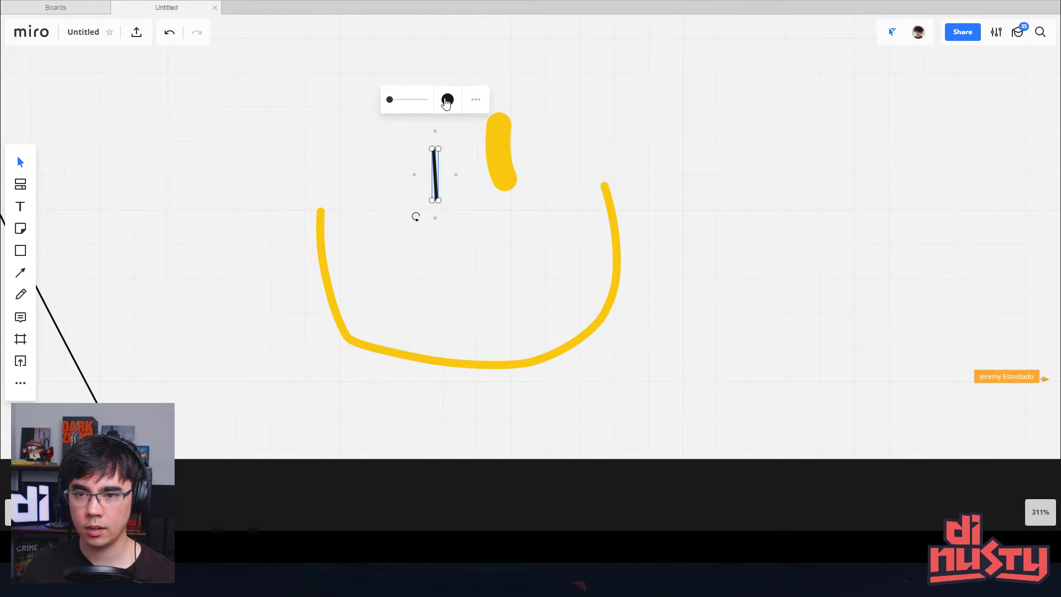
pyautogui.click(447, 100)
pyautogui.click(453, 132)
pyautogui.moveTo(389, 99)
pyautogui.mouseDown()
pyautogui.moveTo(421, 101)
pyautogui.moveTo(408, 100)
pyautogui.mouseUp()
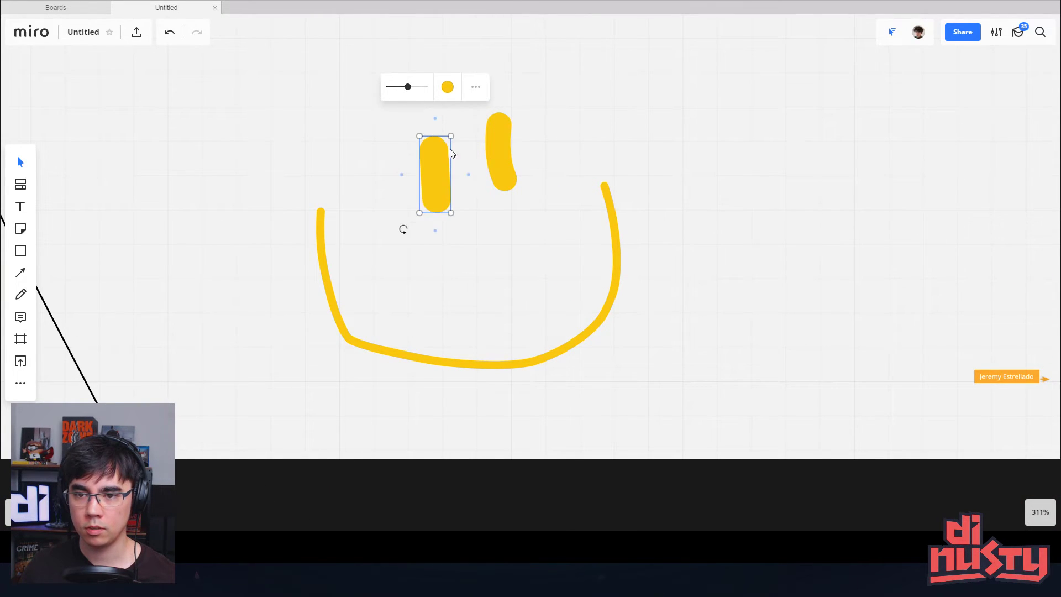
# Enlarge both yellow eye strokes and position them side by side above the mouth.
pyautogui.moveTo(434, 183)
pyautogui.mouseDown()
pyautogui.moveTo(418, 160)
pyautogui.moveTo(454, 237)
pyautogui.mouseUp()
pyautogui.moveTo(431, 190); pyautogui.dragTo(415, 160)
pyautogui.click(502, 165)
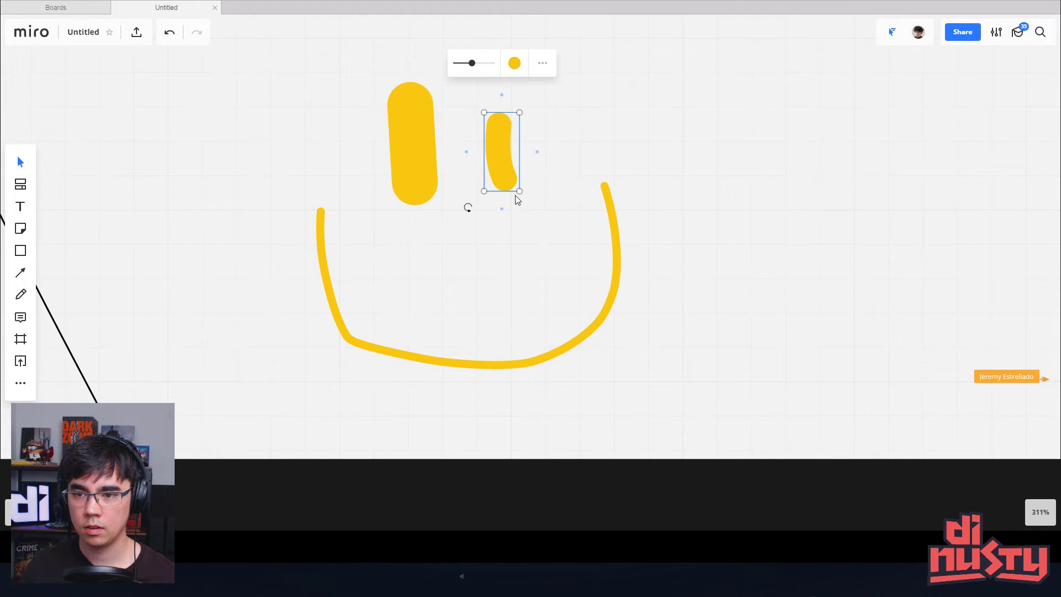
pyautogui.moveTo(484, 192); pyautogui.dragTo(468, 228)
pyautogui.moveTo(481, 201); pyautogui.dragTo(483, 176)
# Select the smiley's mouth and both eyes together and move them onto the black rectangle beside the control panel image.
pyautogui.moveTo(355, 329); pyautogui.dragTo(354, 329)
pyautogui.click(349, 340)
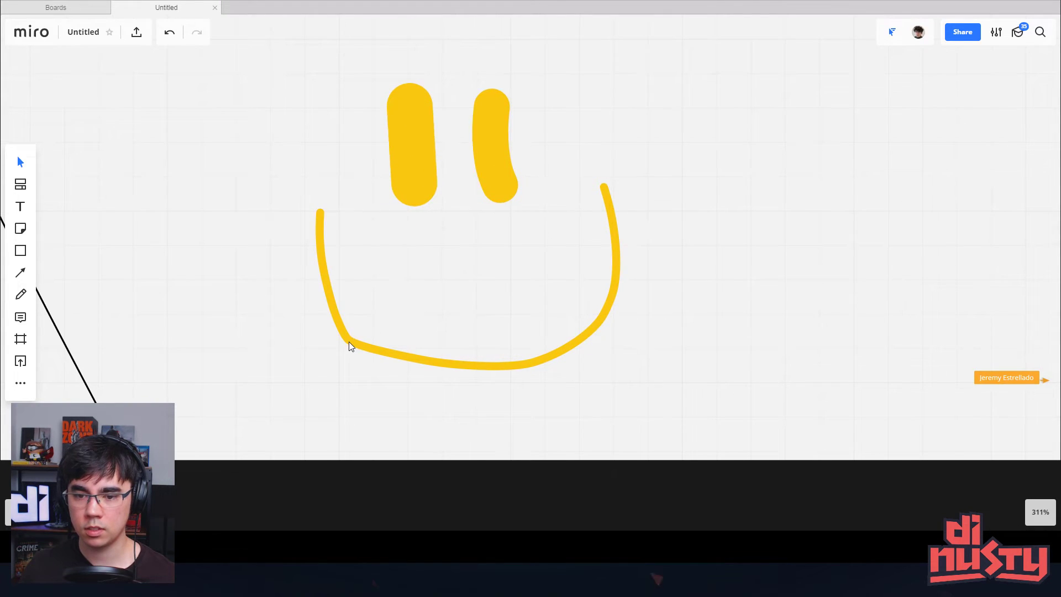
pyautogui.scroll(-8, 652, 150)
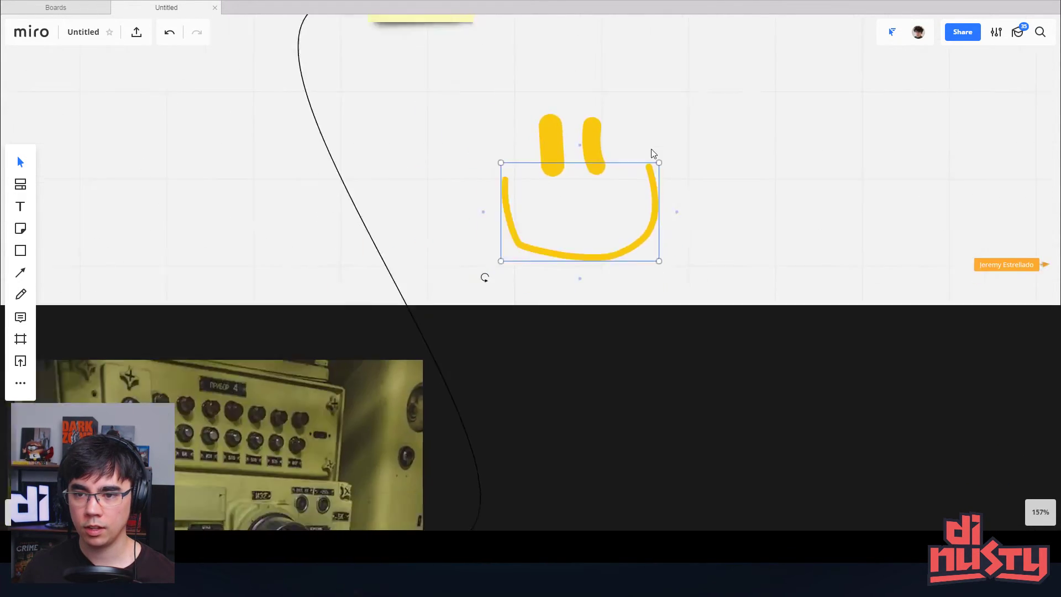
pyautogui.click(607, 163)
pyautogui.keyDown('shift'); pyautogui.click(629, 165); pyautogui.keyUp('shift')
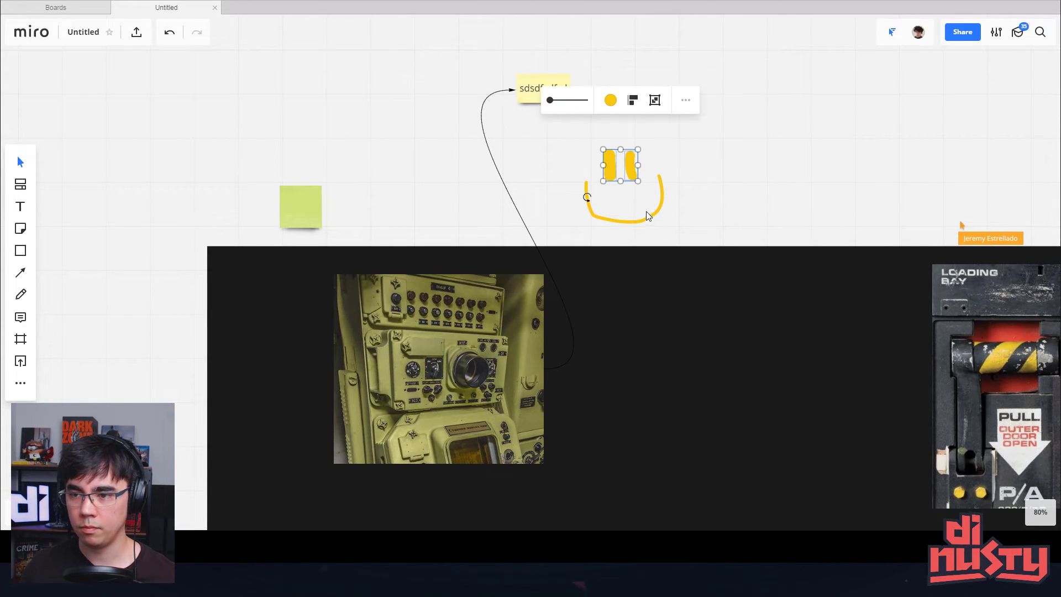
pyautogui.keyDown('shift'); pyautogui.click(650, 219); pyautogui.keyUp('shift')
pyautogui.click(652, 223)
pyautogui.keyDown('shift'); pyautogui.click(631, 163); pyautogui.keyUp('shift')
pyautogui.keyDown('shift'); pyautogui.click(611, 169); pyautogui.keyUp('shift')
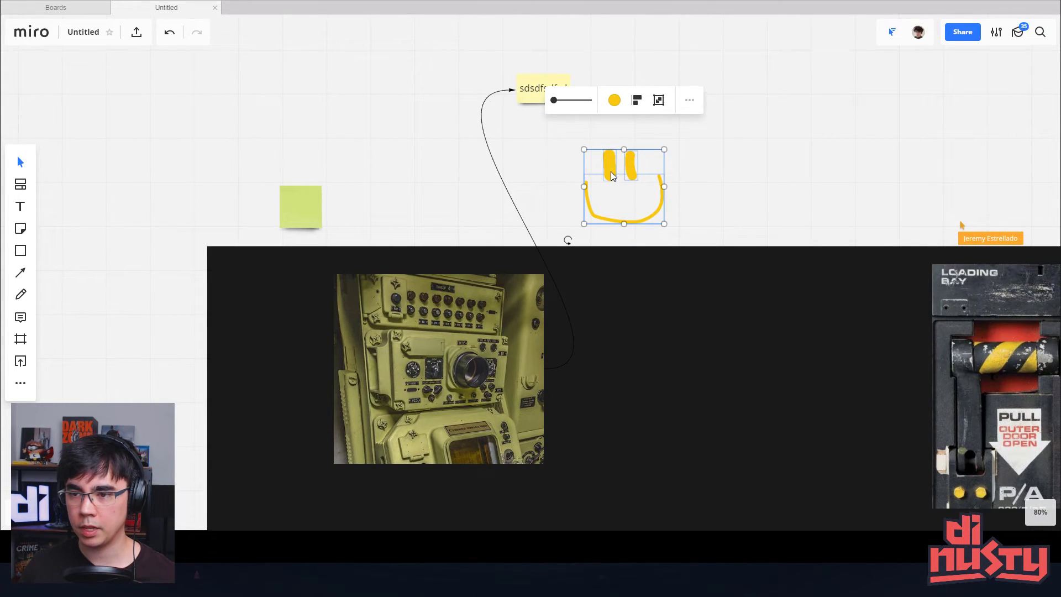
pyautogui.moveTo(612, 176); pyautogui.dragTo(664, 319)
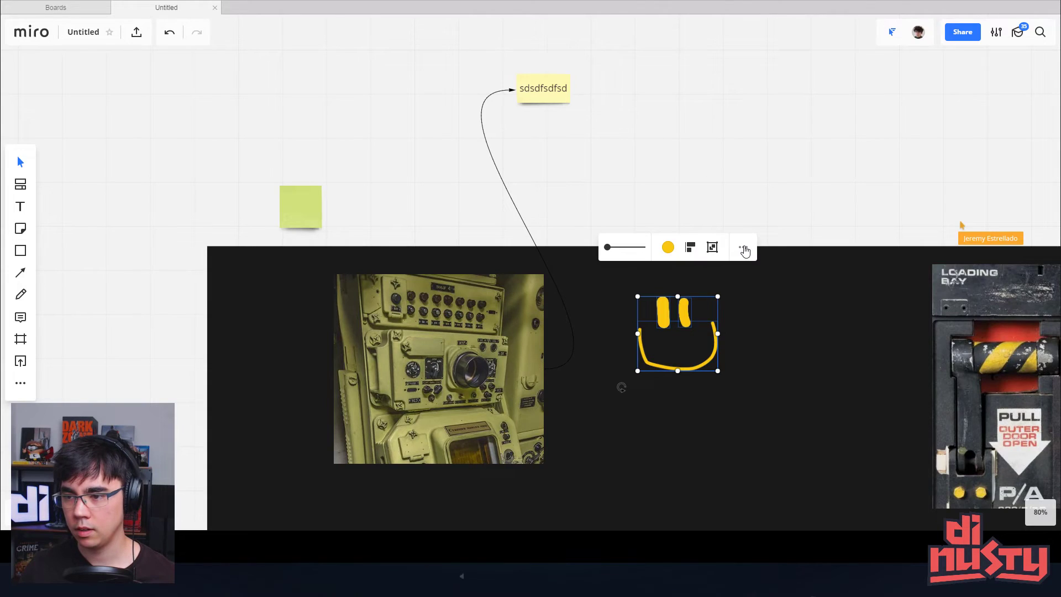
# Group the smiley's three strokes and move the group slightly closer to the control panel image.
pyautogui.click(746, 251)
pyautogui.click(746, 252)
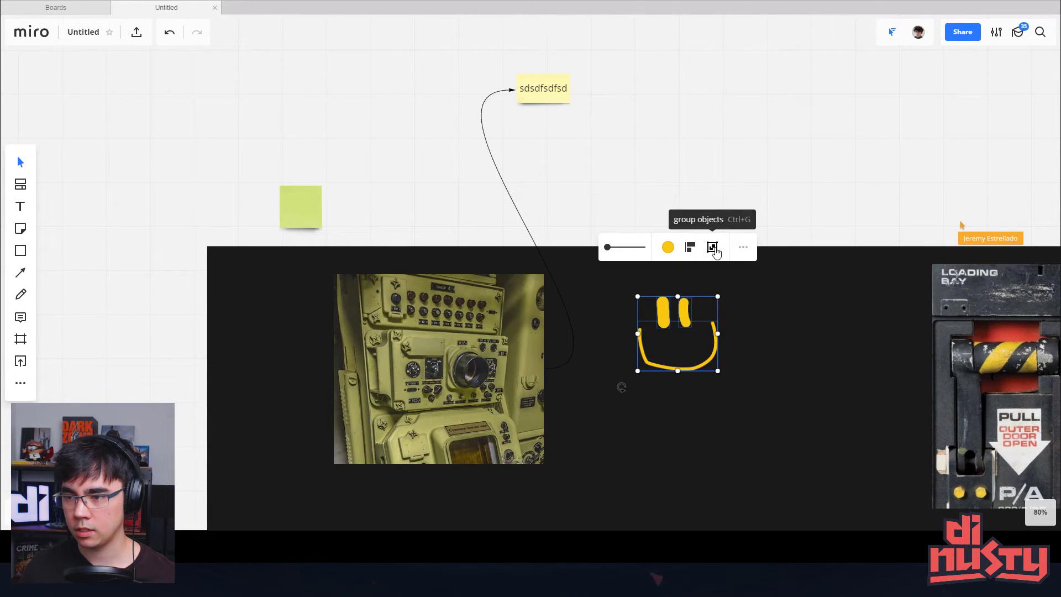
pyautogui.click(714, 249)
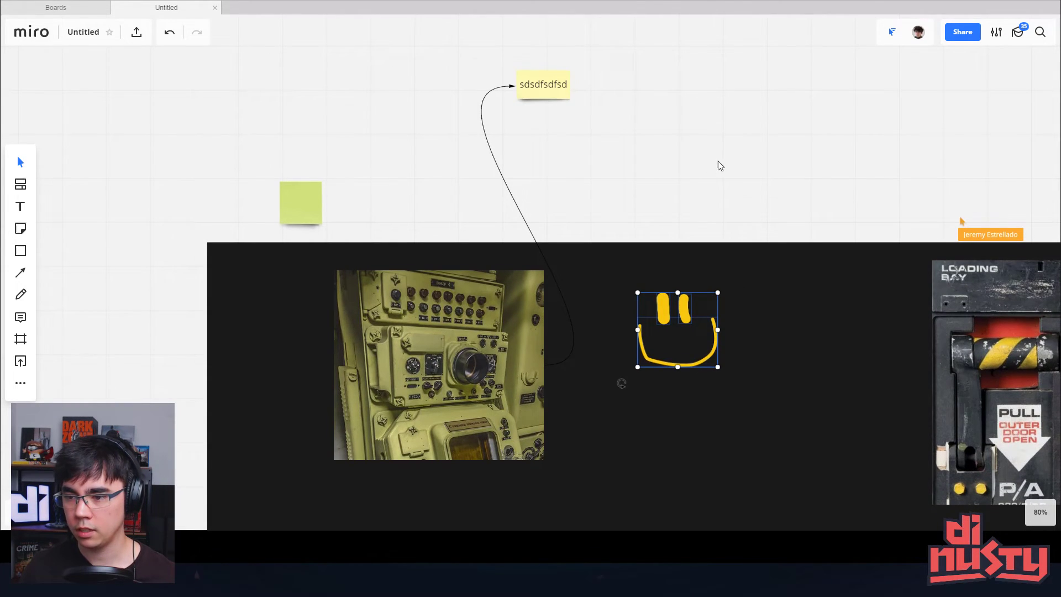
pyautogui.click(778, 153)
pyautogui.moveTo(673, 139); pyautogui.dragTo(629, 279)
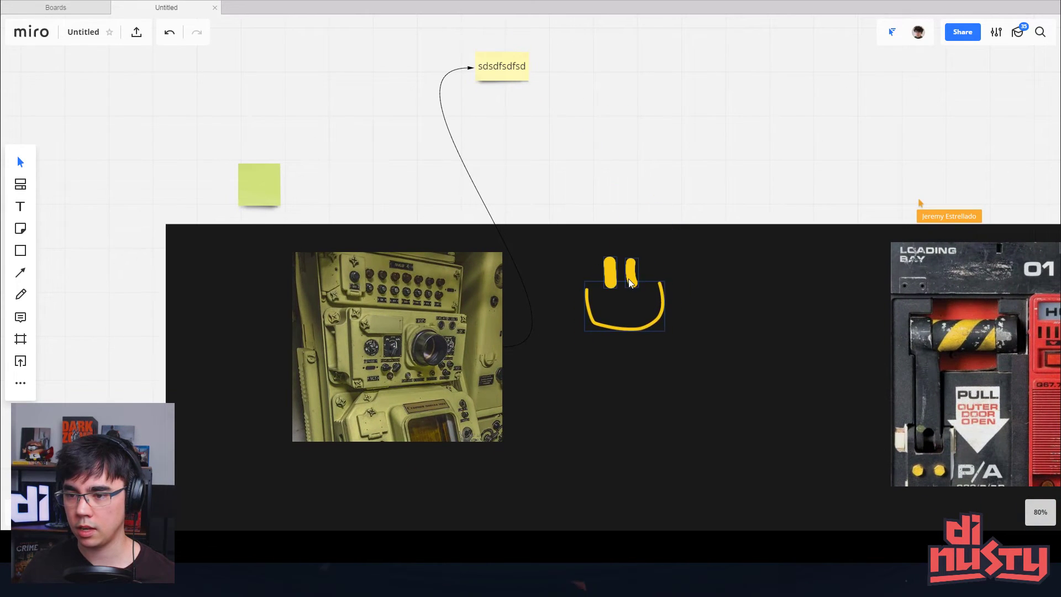
# Stretch the black rectangle far beyond the images and notes on every side as a huge board background.
pyautogui.scroll(-8, 746, 286)
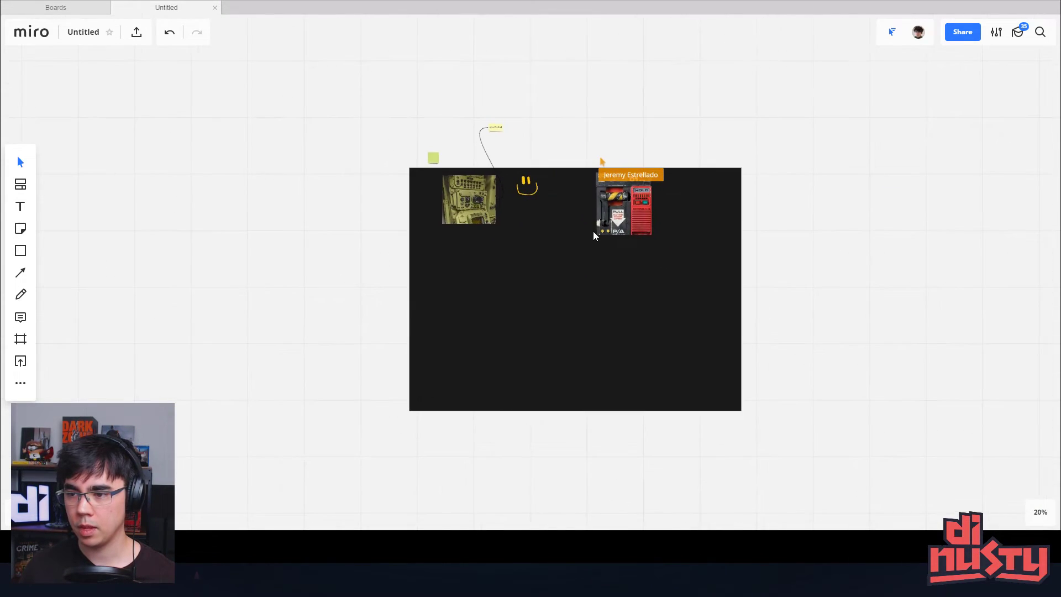
pyautogui.moveTo(704, 337); pyautogui.dragTo(532, 174)
pyautogui.moveTo(572, 250); pyautogui.dragTo(1019, 510)
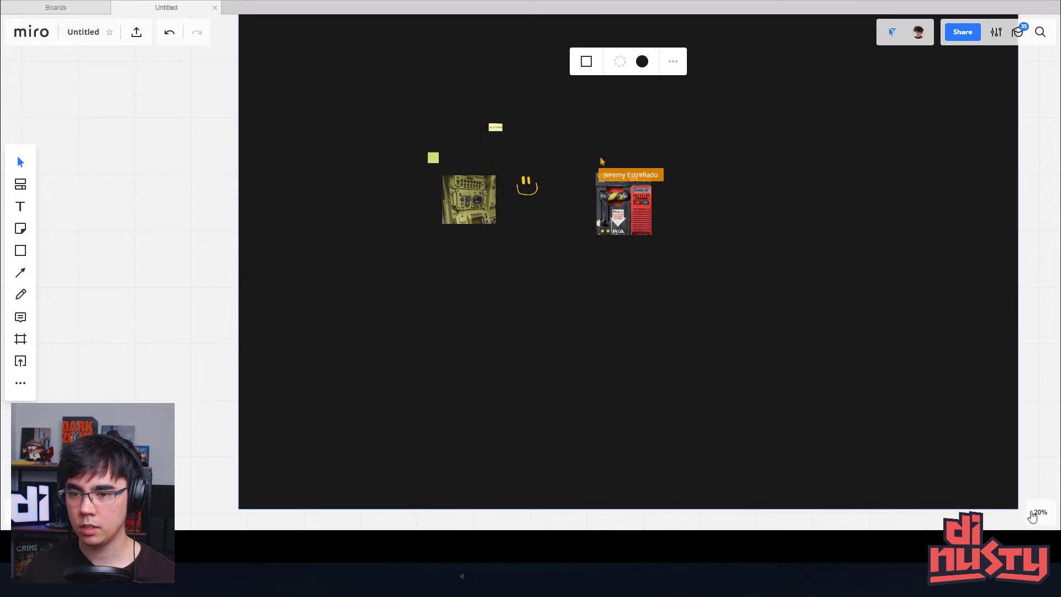
pyautogui.scroll(-5, 822, 332)
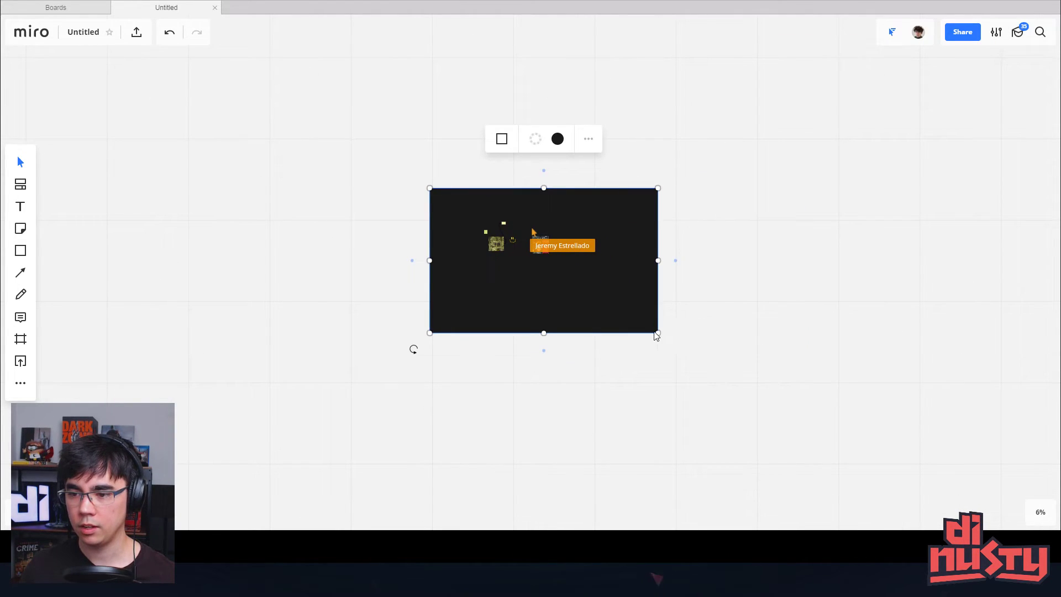
pyautogui.moveTo(656, 335); pyautogui.dragTo(1054, 480)
pyautogui.moveTo(858, 382); pyautogui.dragTo(959, 461)
pyautogui.scroll(-5, 759, 366)
pyautogui.moveTo(805, 409); pyautogui.dragTo(625, 320)
pyautogui.moveTo(784, 395); pyautogui.dragTo(787, 465)
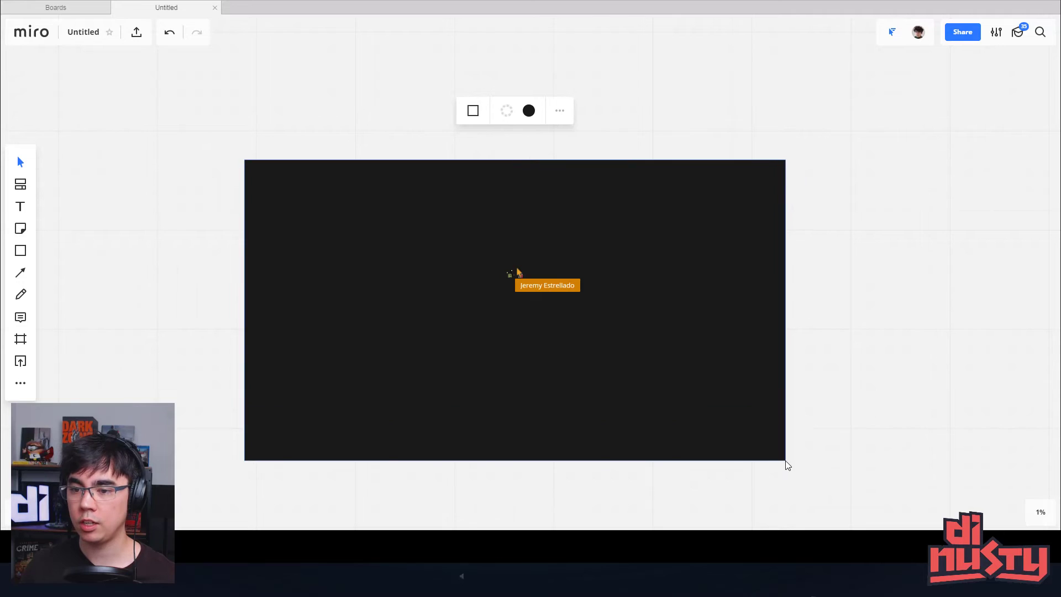
pyautogui.moveTo(711, 395); pyautogui.dragTo(731, 376)
# Lock the huge black background rectangle in place and deselect it.
pyautogui.scroll(5, 513, 270)
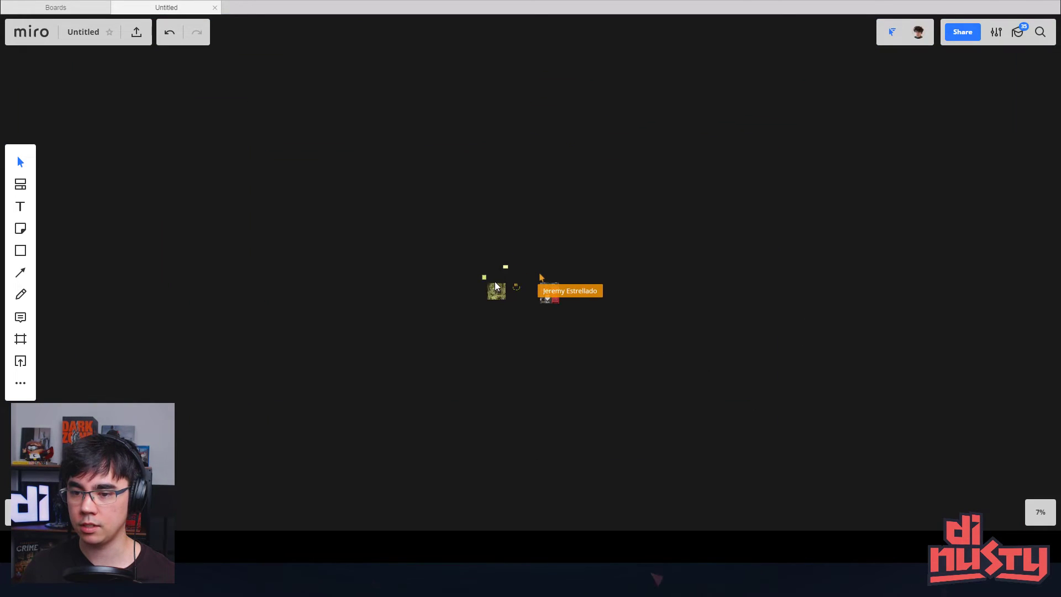
pyautogui.scroll(-5, 497, 282)
pyautogui.rightClick(651, 226)
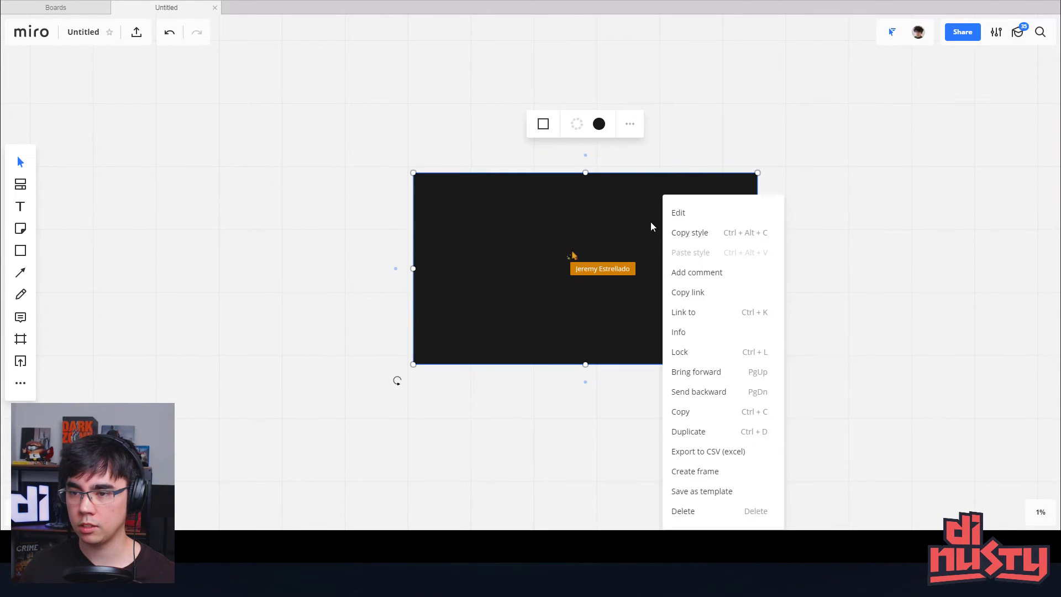
pyautogui.click(651, 226)
pyautogui.hotkey('ctrl', 'shift', 'l')
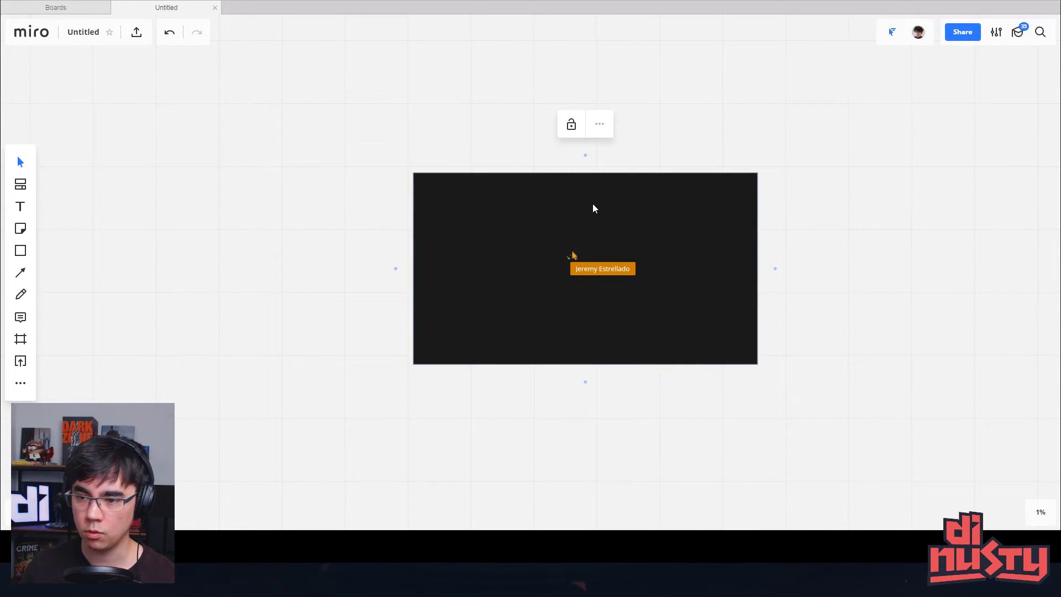
pyautogui.click(660, 156)
# Place the newly added hazard-striped panel image above the loading bay image and move the yellow sticky note closer to it.
pyautogui.scroll(2, 592, 244)
pyautogui.scroll(2, 490, 216)
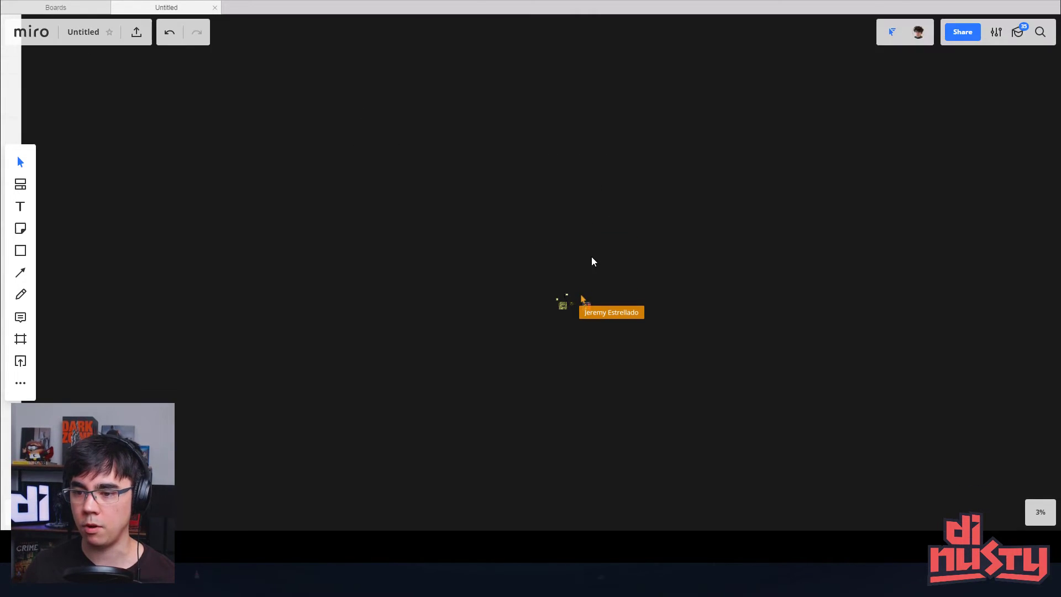
pyautogui.scroll(10, 475, 259)
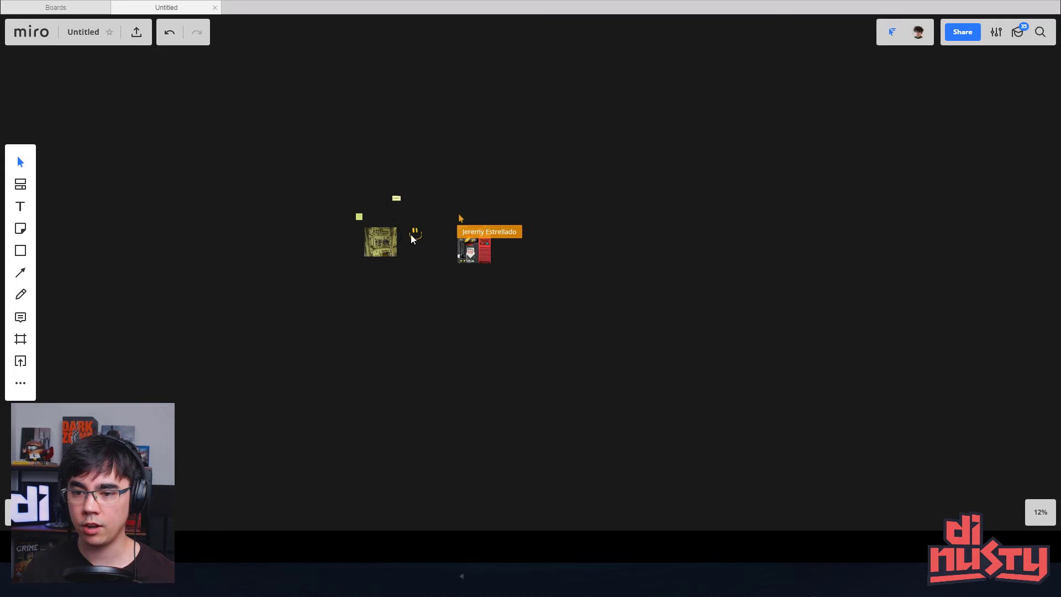
pyautogui.scroll(2, 540, 292)
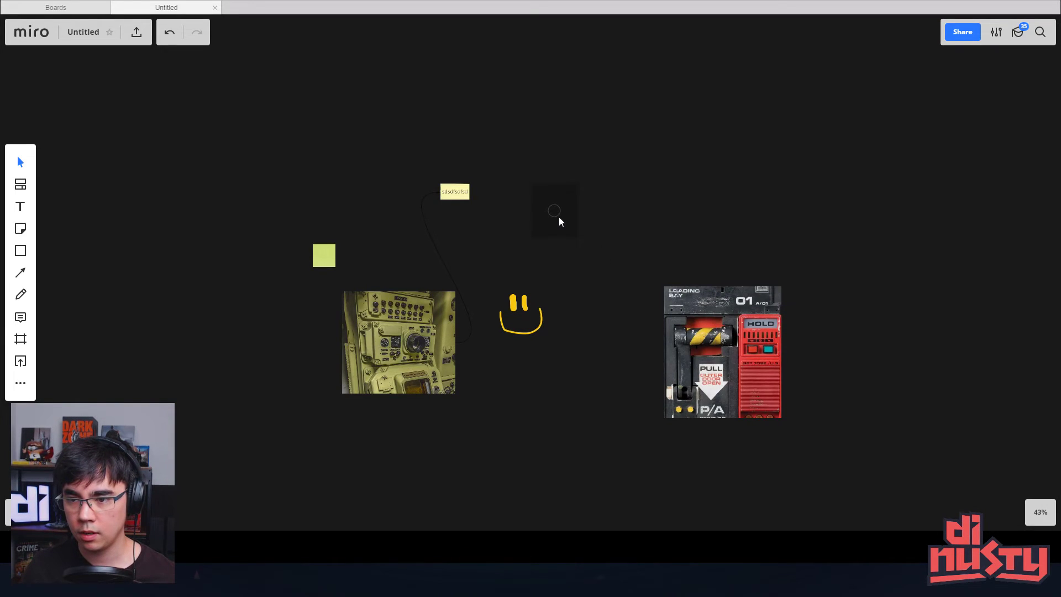
pyautogui.moveTo(558, 221); pyautogui.dragTo(690, 168)
pyautogui.click(503, 166)
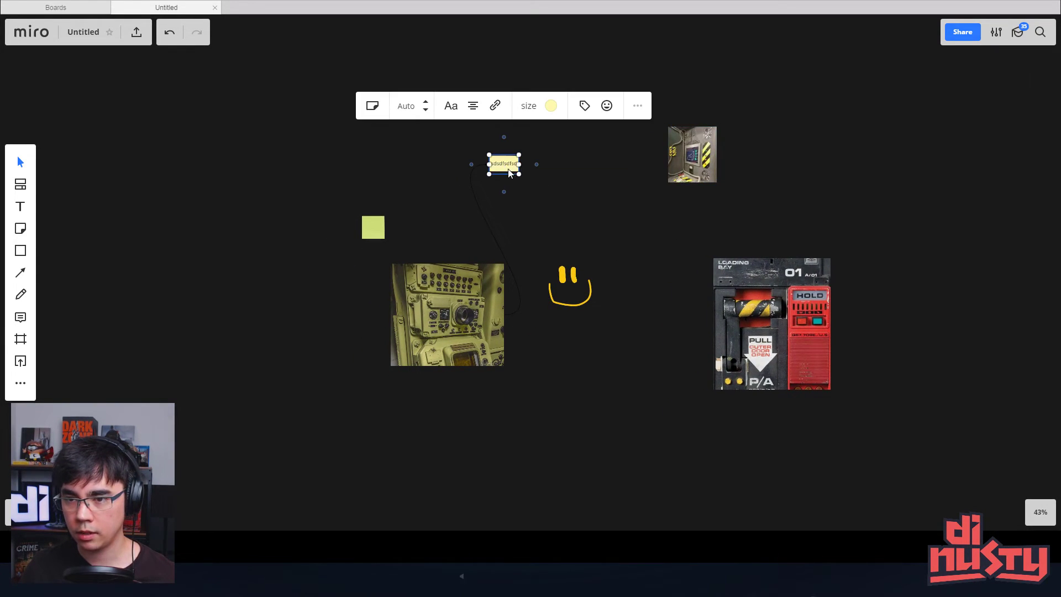
pyautogui.moveTo(506, 168); pyautogui.dragTo(563, 172)
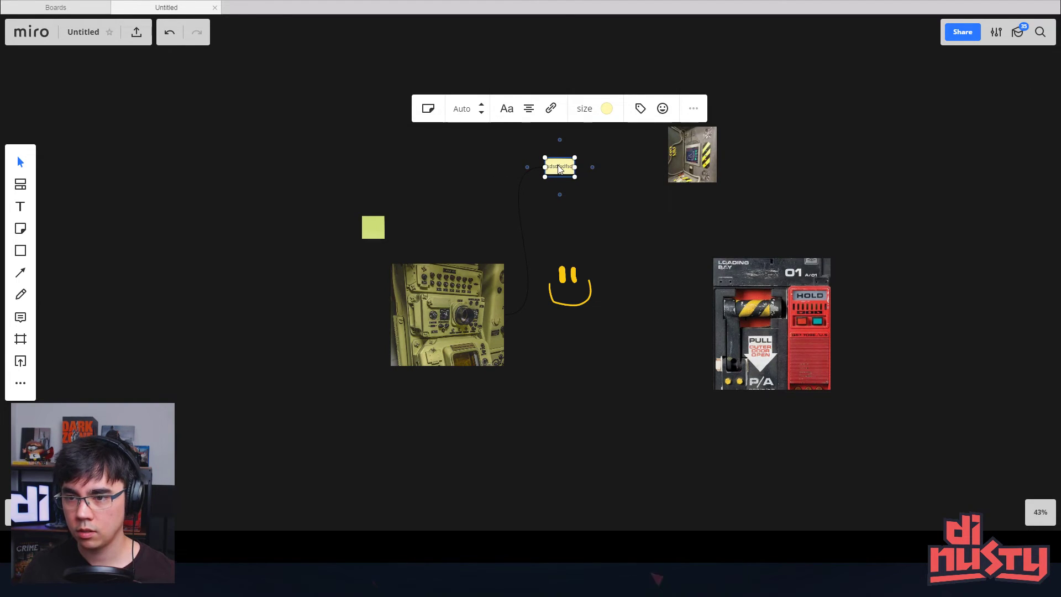
# Delete the yellow and green sticky notes and move the control panel image higher on the board.
pyautogui.press('Delete')
pyautogui.moveTo(471, 296)
pyautogui.mouseDown()
pyautogui.moveTo(493, 248)
pyautogui.moveTo(497, 124)
pyautogui.mouseUp()
pyautogui.click(379, 232)
pyautogui.press('Delete')
# Place the smiley and hazard-striped panel image below the control panel image and move the loading bay image farther up and away.
pyautogui.click(548, 289)
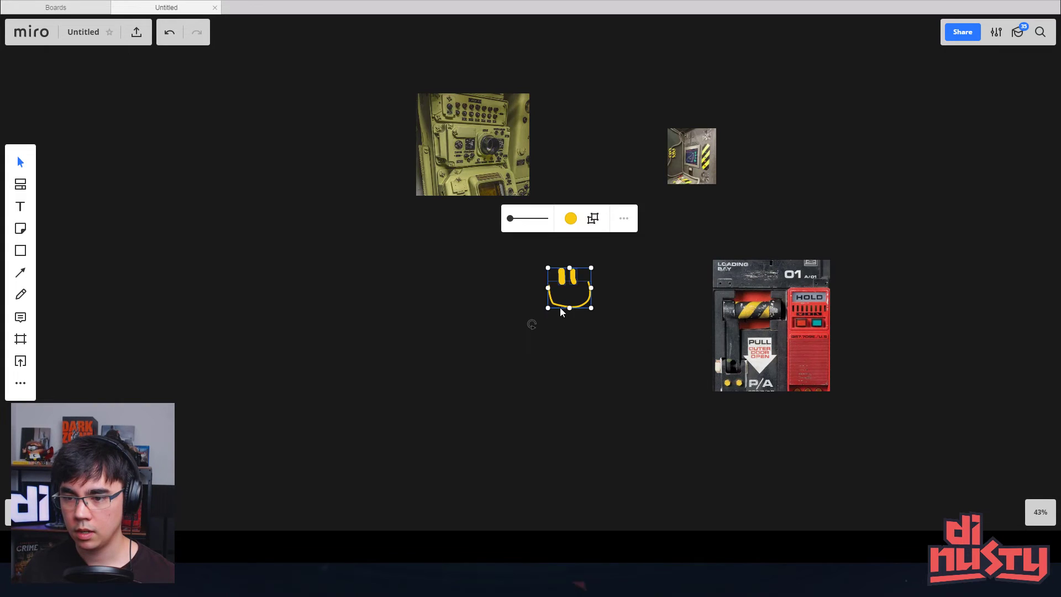
pyautogui.moveTo(559, 311); pyautogui.dragTo(396, 255)
pyautogui.moveTo(735, 347); pyautogui.dragTo(847, 239)
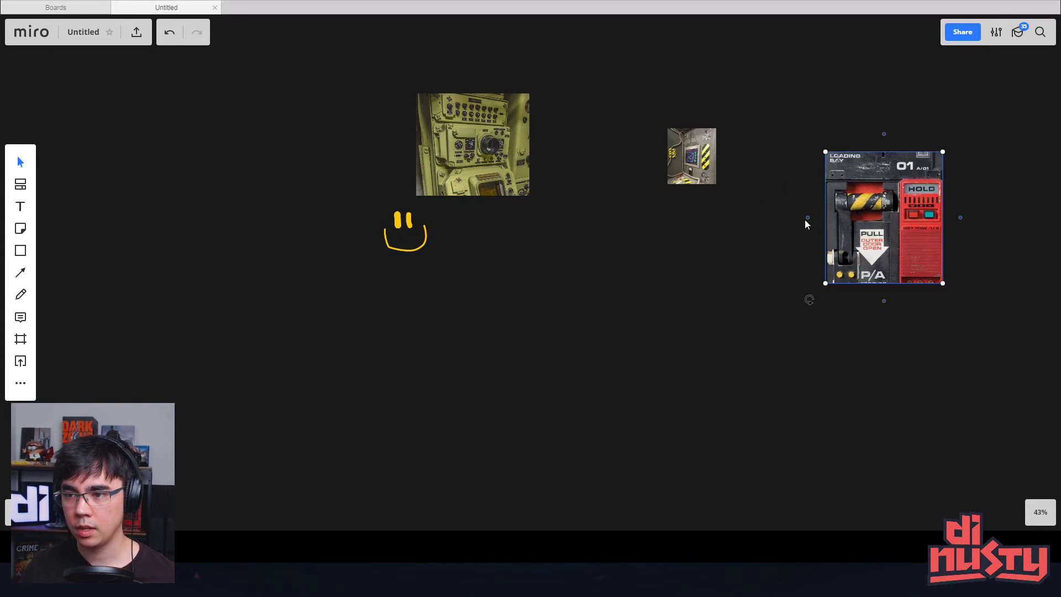
pyautogui.moveTo(691, 160); pyautogui.dragTo(507, 299)
pyautogui.scroll(-3, 657, 255)
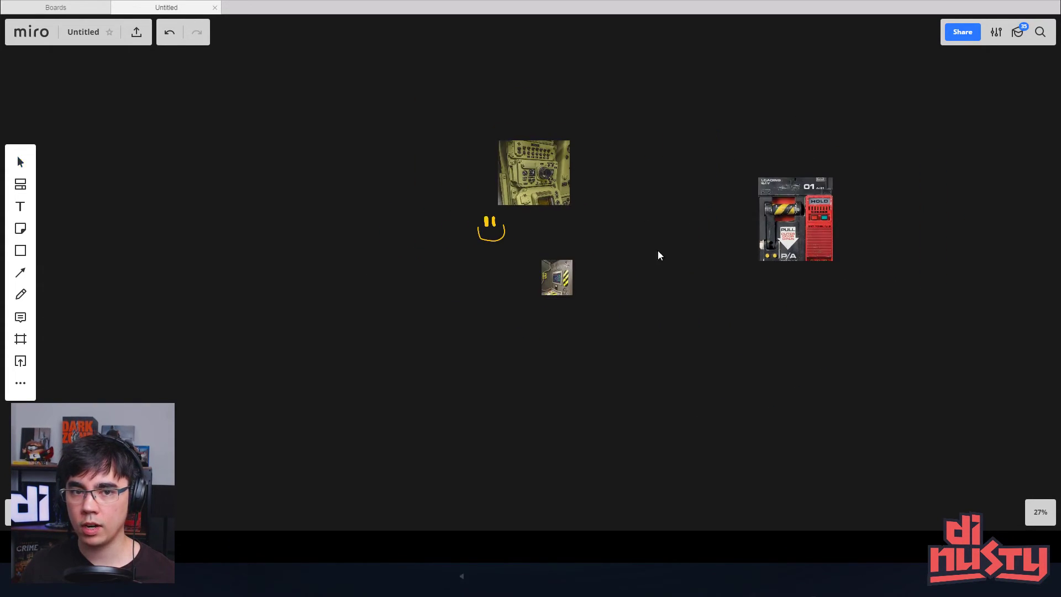
# Separate the control panel image and the loading bay image from the smiley and hazard-striped panel image.
pyautogui.scroll(2, 657, 255)
pyautogui.moveTo(399, 214); pyautogui.dragTo(570, 164)
pyautogui.moveTo(684, 260); pyautogui.dragTo(829, 159)
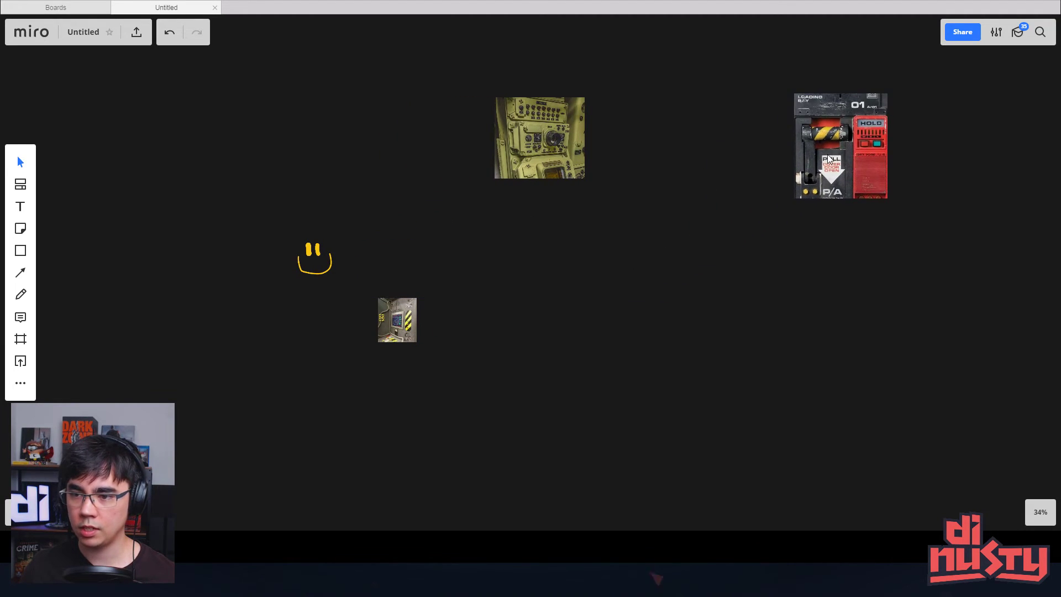
# Select the smiley and the hazard-striped panel image together and move them up level with the control panel image as a separate cluster.
pyautogui.click(406, 321)
pyautogui.moveTo(278, 232); pyautogui.dragTo(304, 256)
pyautogui.moveTo(304, 257)
pyautogui.mouseDown()
pyautogui.moveTo(390, 326)
pyautogui.moveTo(372, 307)
pyautogui.mouseUp()
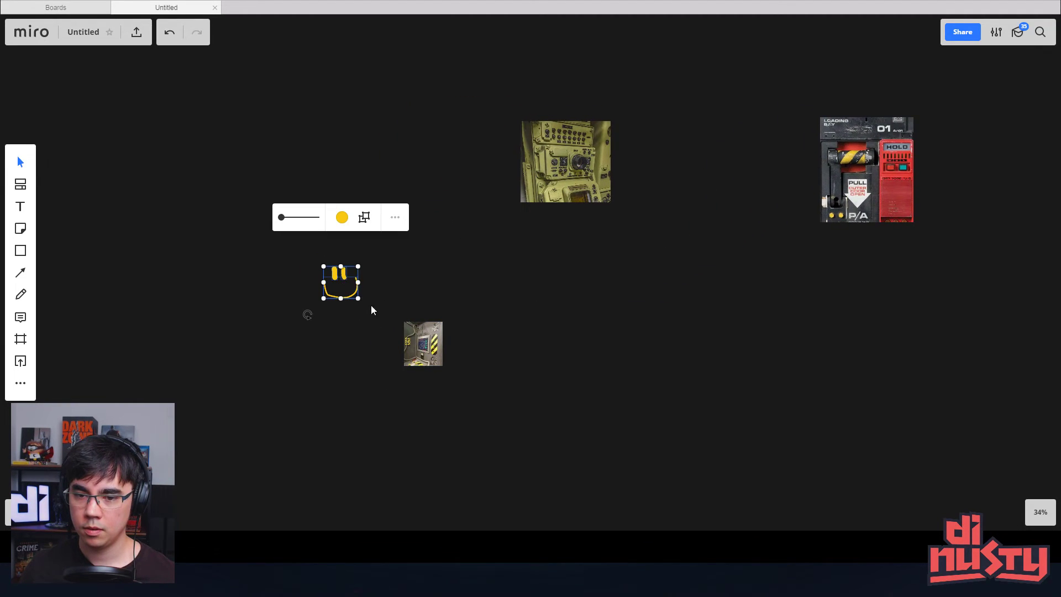
pyautogui.keyDown('shift'); pyautogui.click(421, 354); pyautogui.keyUp('shift')
pyautogui.moveTo(420, 354); pyautogui.dragTo(243, 195)
pyautogui.moveTo(493, 185); pyautogui.dragTo(516, 207)
pyautogui.click(443, 240)
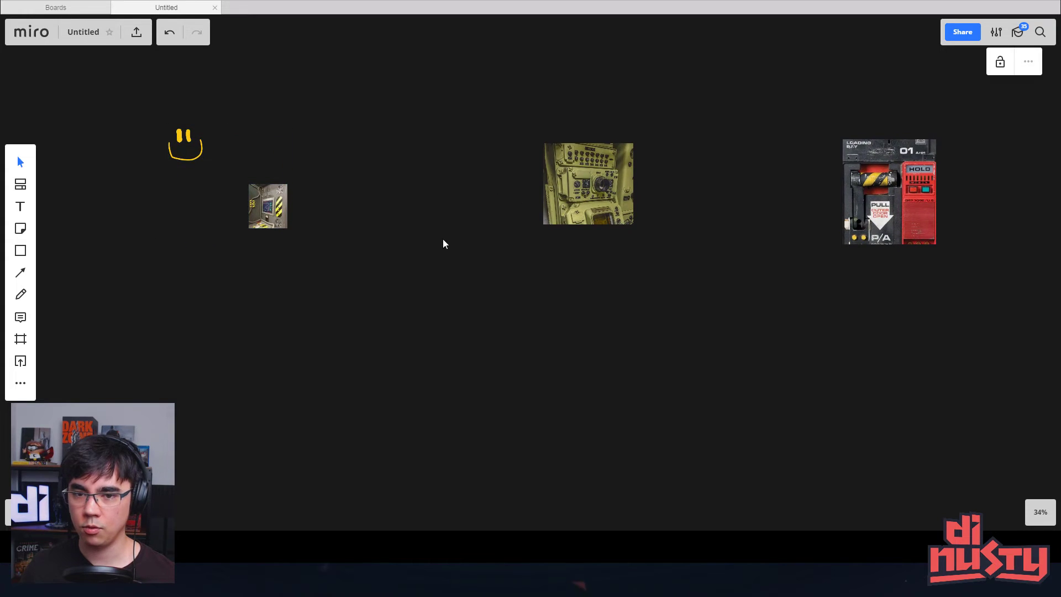
# Raise the control panel and loading bay images slightly, widening the gap between them.
pyautogui.hscroll(2, 607, 303)
pyautogui.scroll(-1, 606, 303)
pyautogui.moveTo(510, 170); pyautogui.dragTo(490, 140)
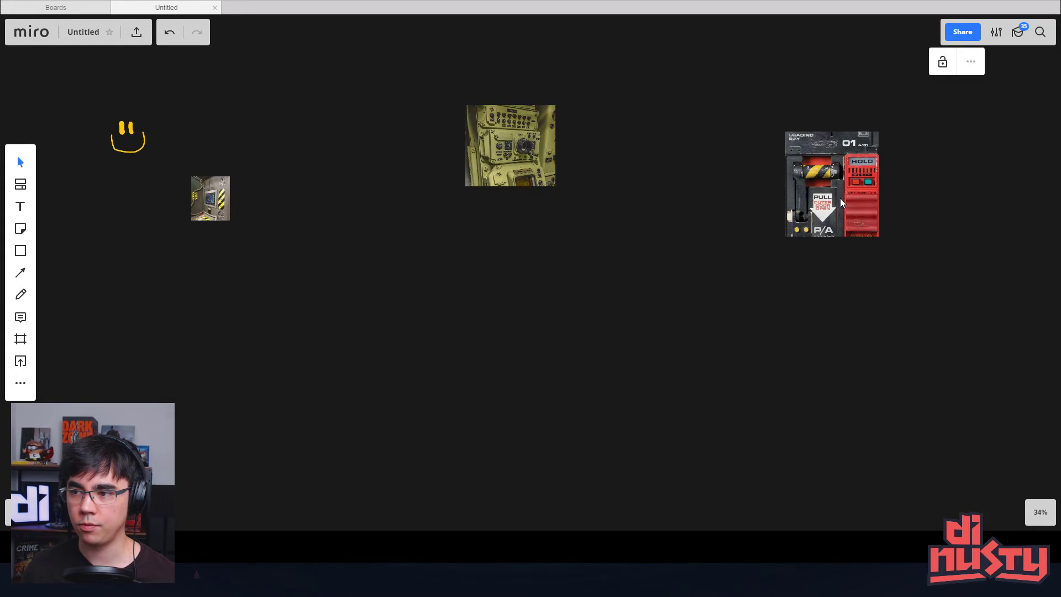
pyautogui.moveTo(840, 198); pyautogui.dragTo(884, 167)
pyautogui.moveTo(840, 266); pyautogui.dragTo(838, 270)
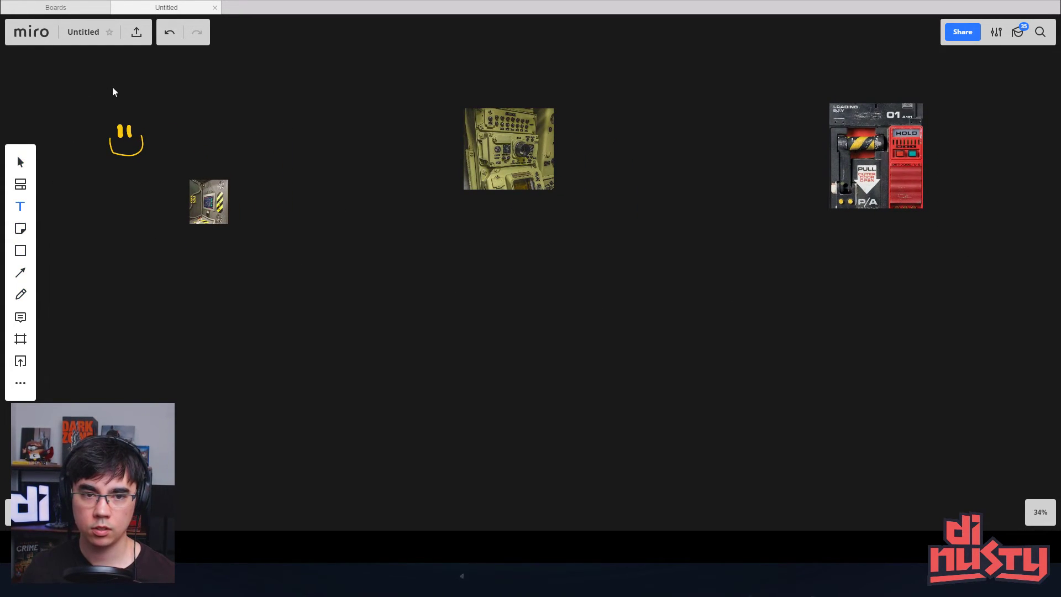
# Add a "Stage 0" text label above the smiley and set its font size to 80.
pyautogui.click(133, 89)
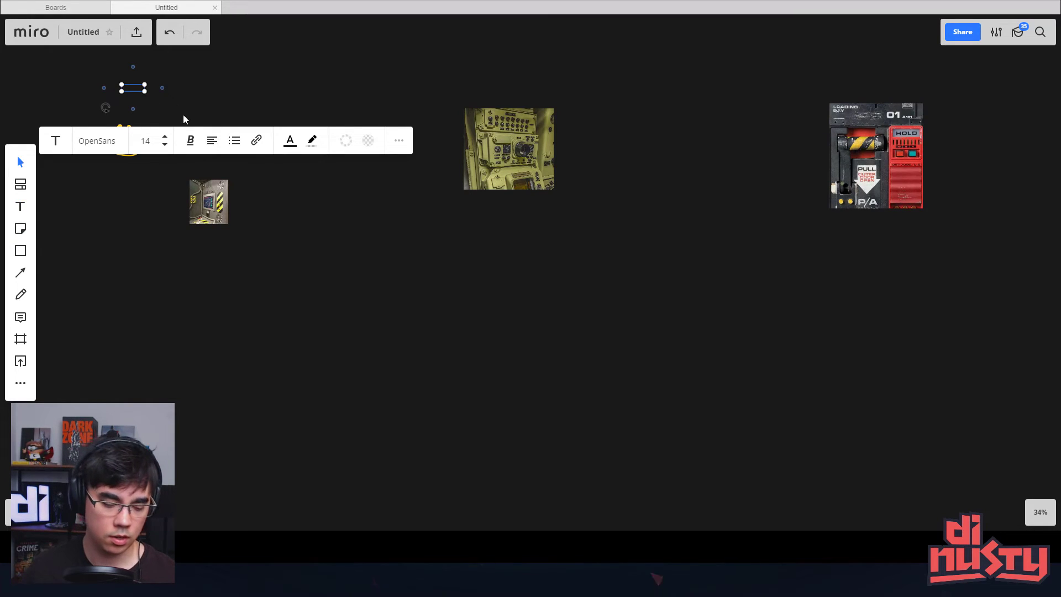
pyautogui.write('te')
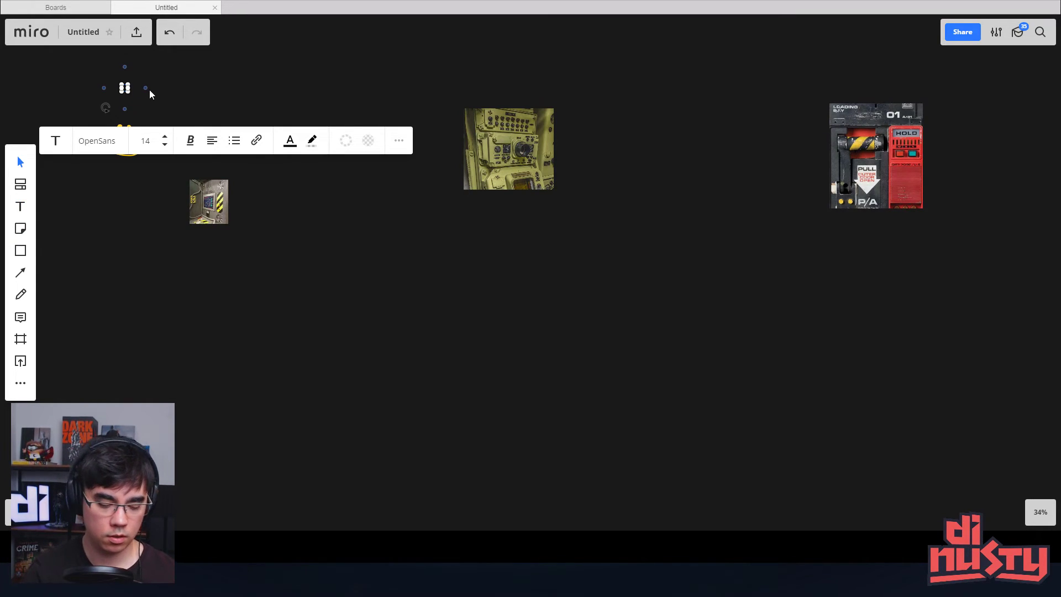
pyautogui.write('t')
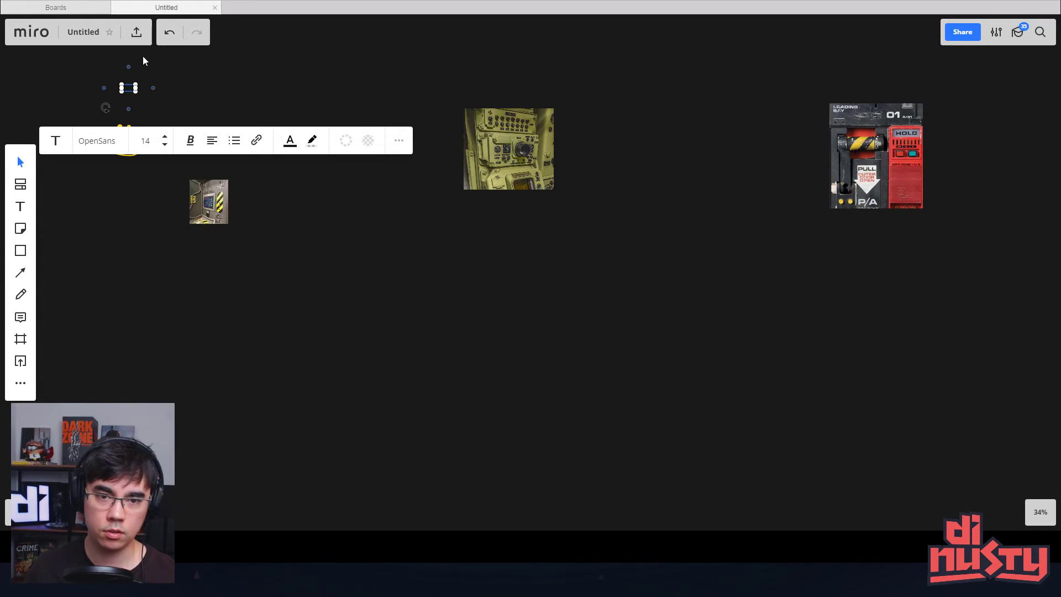
pyautogui.click(167, 137)
pyautogui.click(167, 138)
pyautogui.click(167, 138)
pyautogui.click(167, 138)
pyautogui.click(167, 138)
pyautogui.click(167, 138)
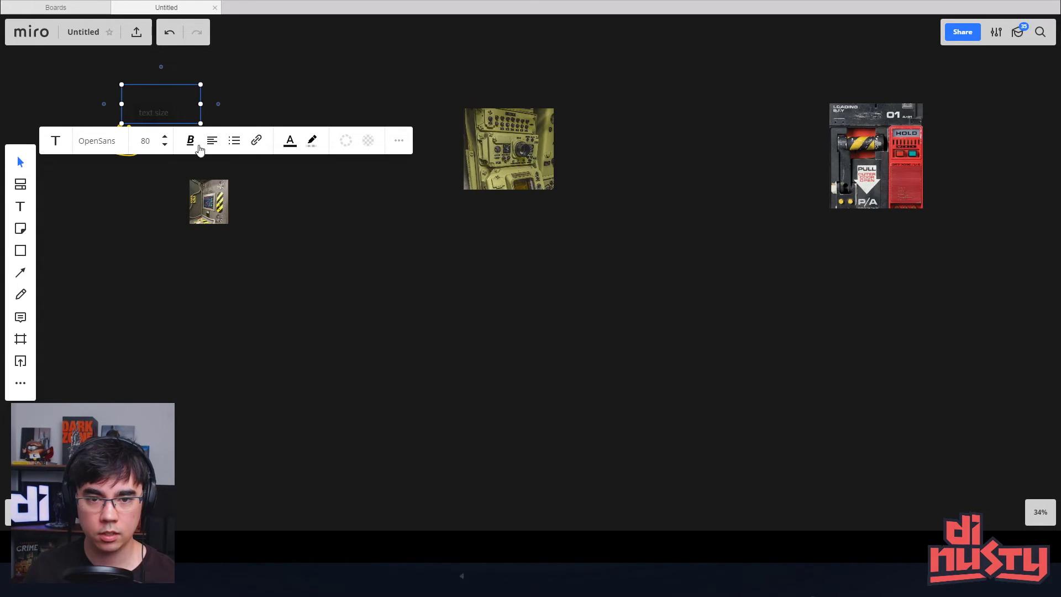
# Colour the whole "Stage 0" label text yellow and deselect it.
pyautogui.click(289, 141)
pyautogui.click(280, 172)
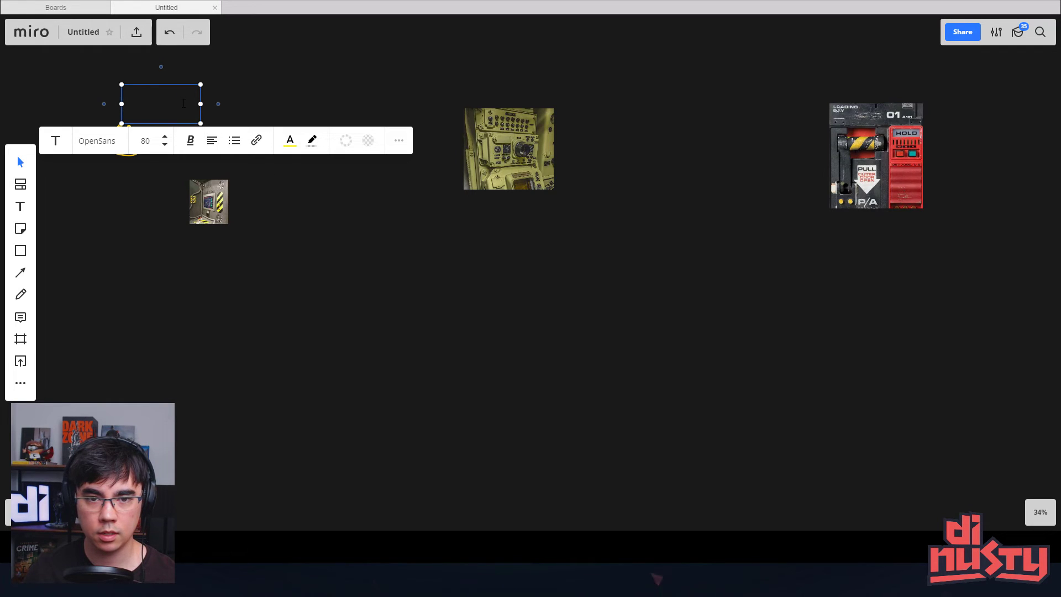
pyautogui.hotkey('ctrl', 'a')
pyautogui.click(289, 141)
pyautogui.click(280, 173)
pyautogui.click(308, 104)
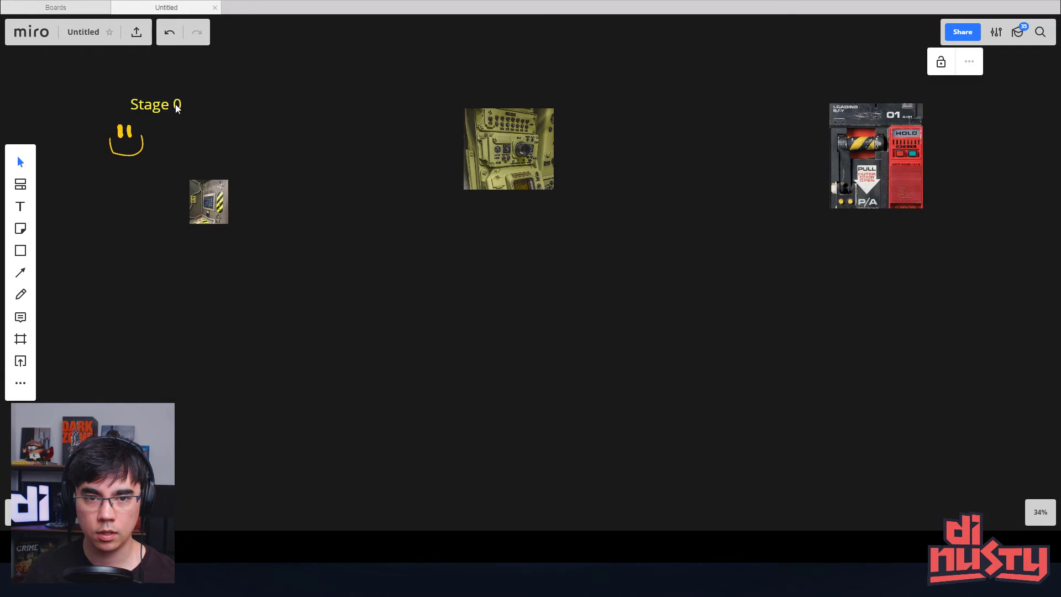
# Duplicate the "Stage 0" label, place the copy above the control panel image and change its text to "Stage 1".
pyautogui.click(174, 105)
pyautogui.hotkey('ctrl', 'd')
pyautogui.moveTo(169, 112); pyautogui.dragTo(482, 84)
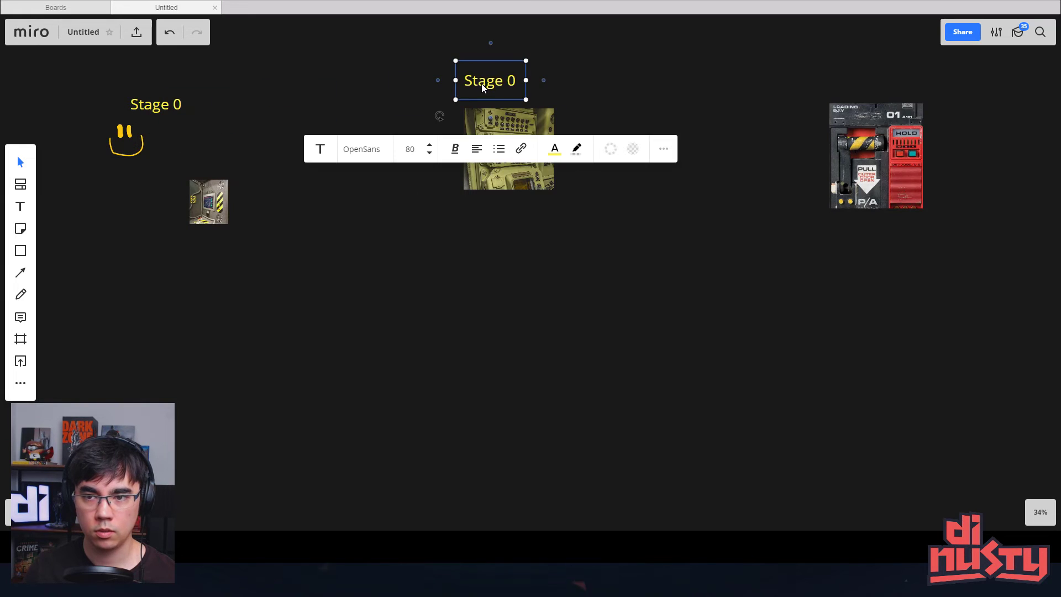
pyautogui.doubleClick(513, 84)
pyautogui.press('BackSpace')
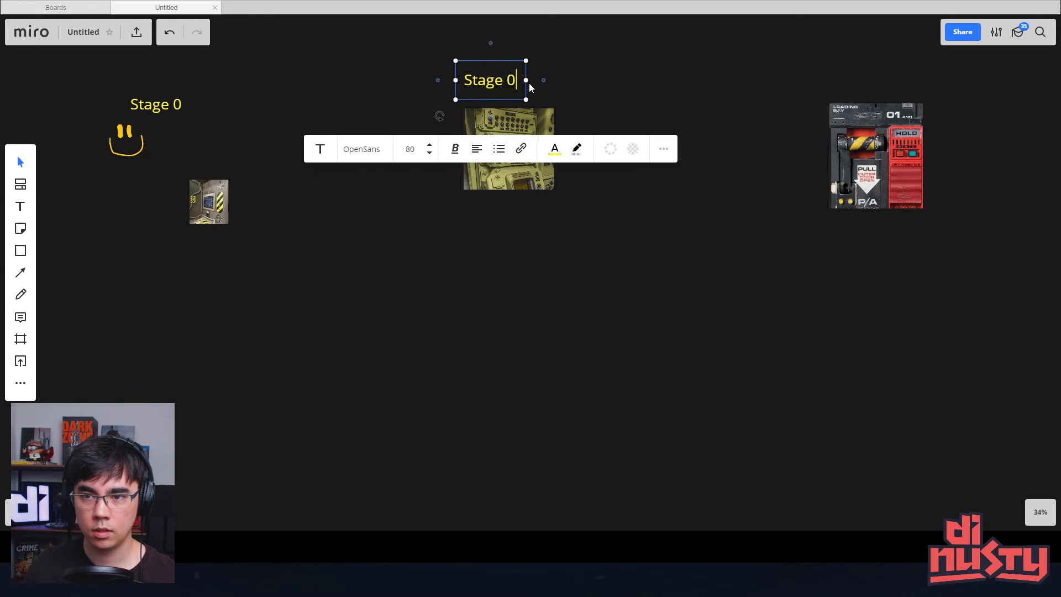
pyautogui.write('1')
pyautogui.click(580, 93)
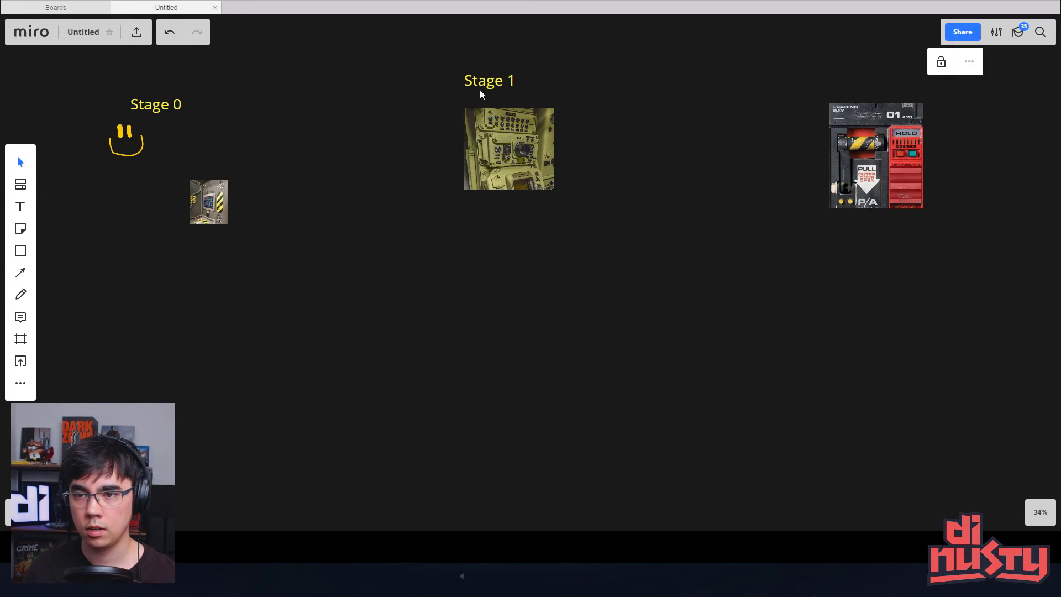
# Duplicate the "Stage 1" label, place the copy above the loading bay image and change its text to "Stage 2".
pyautogui.click(492, 87)
pyautogui.hotkey('ctrl', 'd')
pyautogui.moveTo(690, 95); pyautogui.dragTo(874, 77)
pyautogui.doubleClick(873, 78)
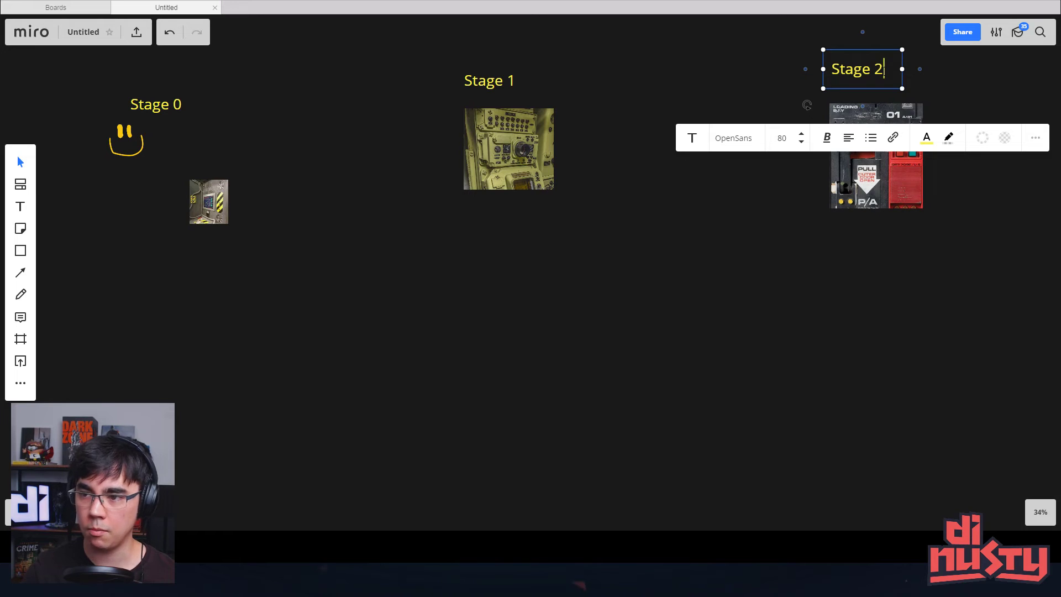
pyautogui.click(773, 254)
pyautogui.scroll(-5, 740, 160)
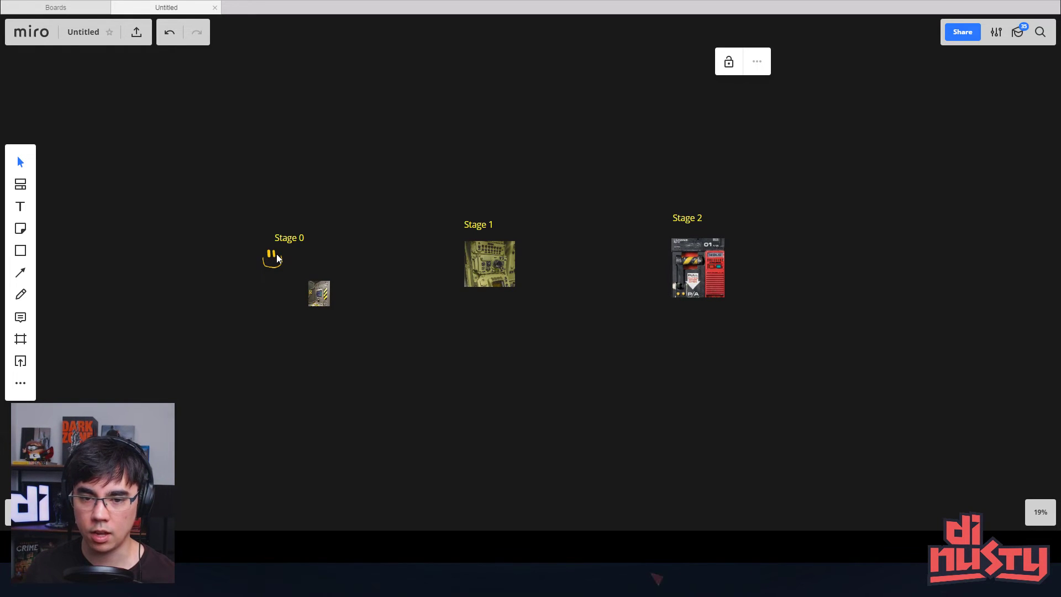
pyautogui.click(495, 275)
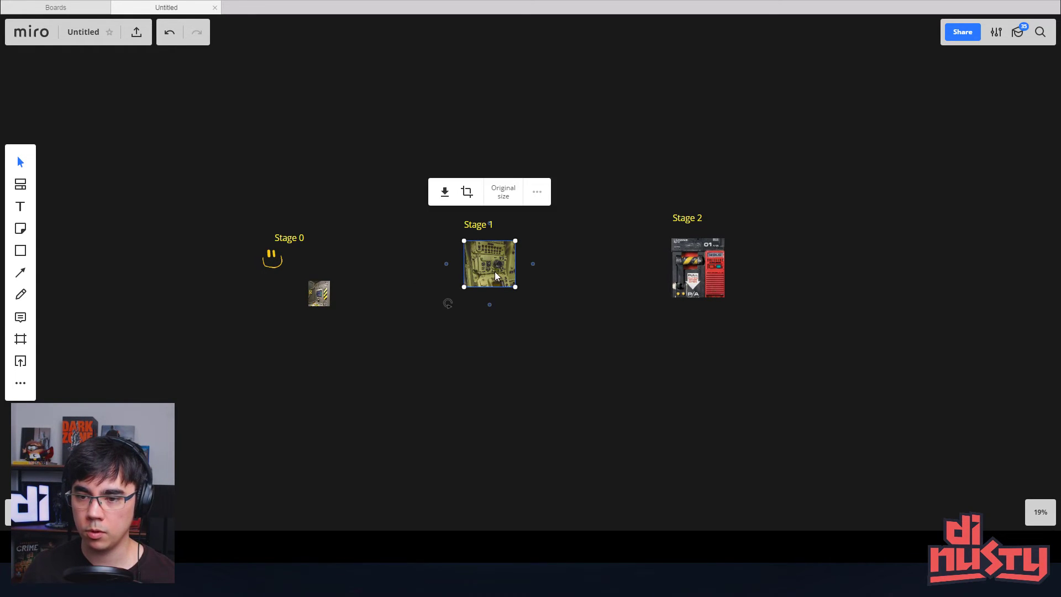
pyautogui.click(556, 270)
# Draw a custom frame around the Stage 0 label, the smiley and the hazard-striped panel image.
pyautogui.moveTo(380, 242); pyautogui.dragTo(371, 214)
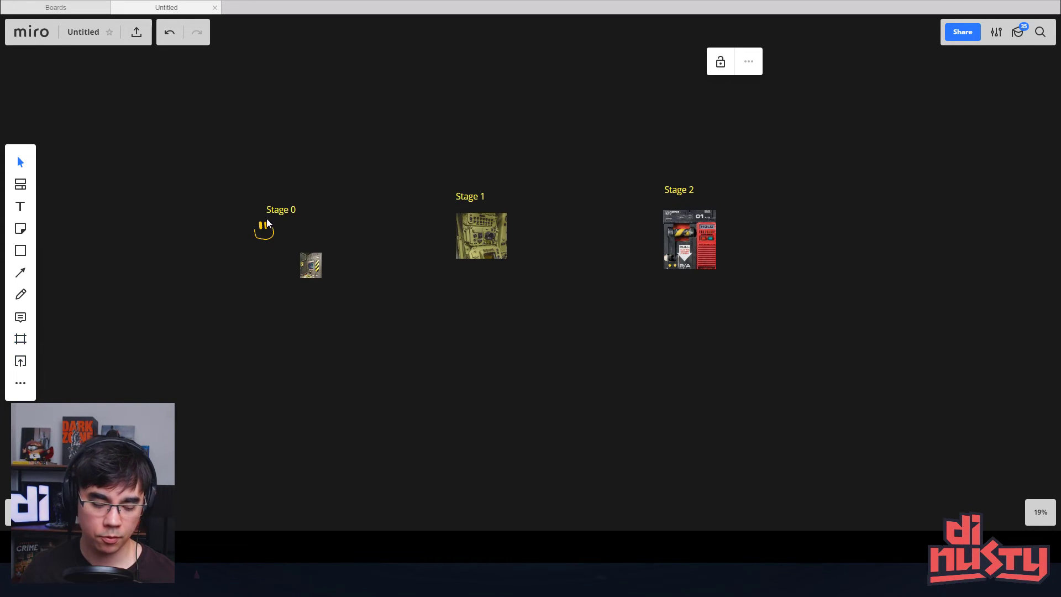
pyautogui.press('f')
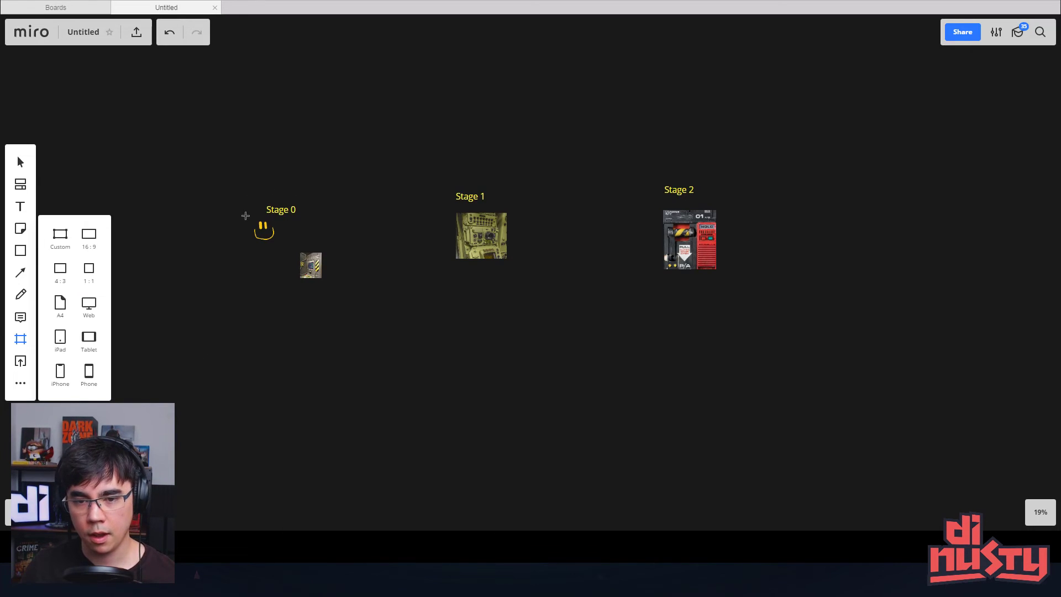
pyautogui.moveTo(234, 189); pyautogui.dragTo(346, 302)
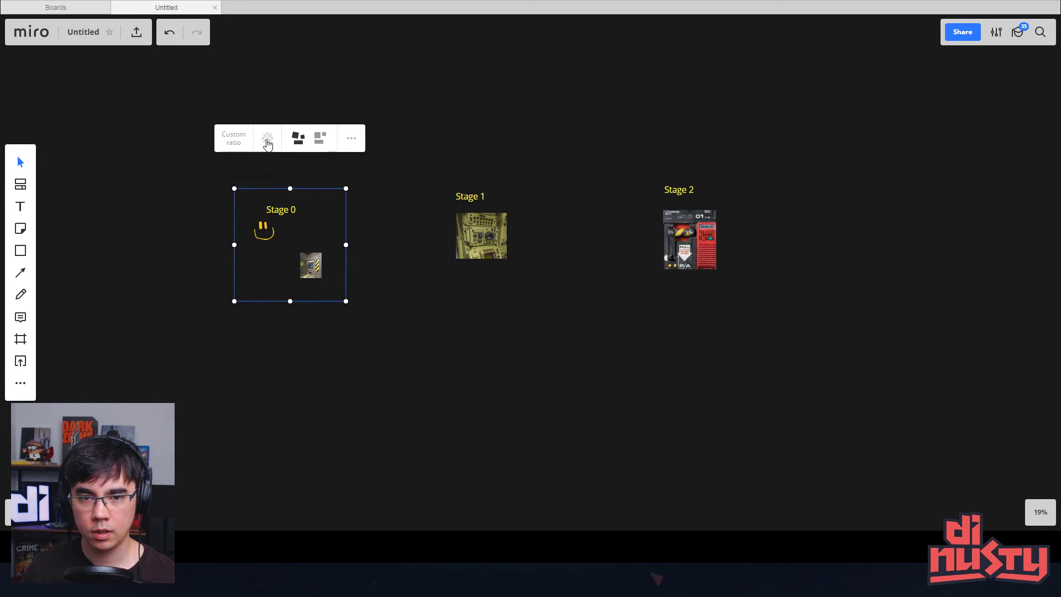
# Try yellow and white background colours on the new frame, then reset it to no fill.
pyautogui.click(268, 141)
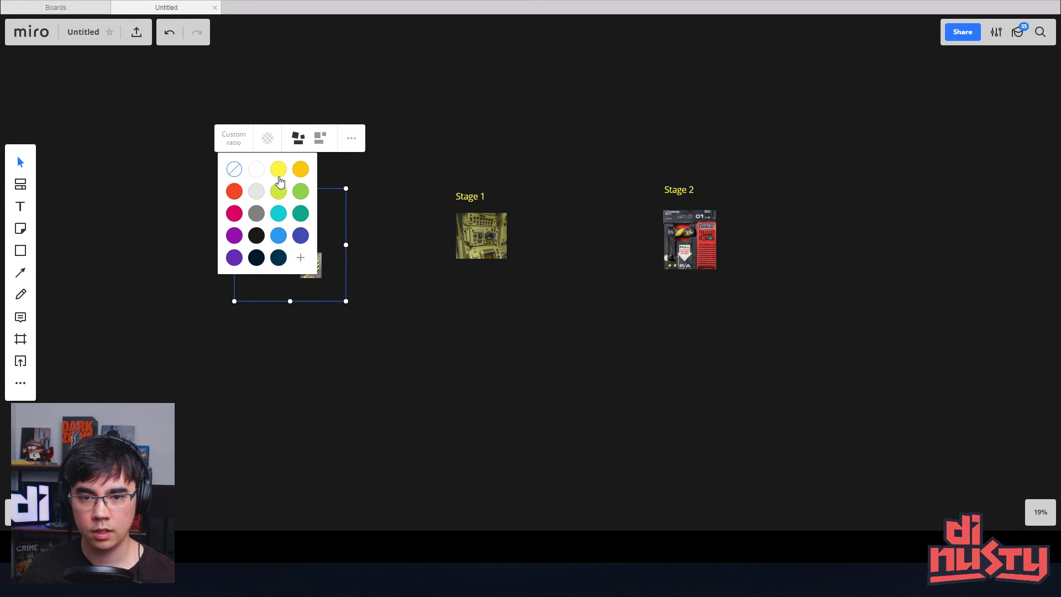
pyautogui.click(278, 170)
pyautogui.click(268, 142)
pyautogui.click(260, 168)
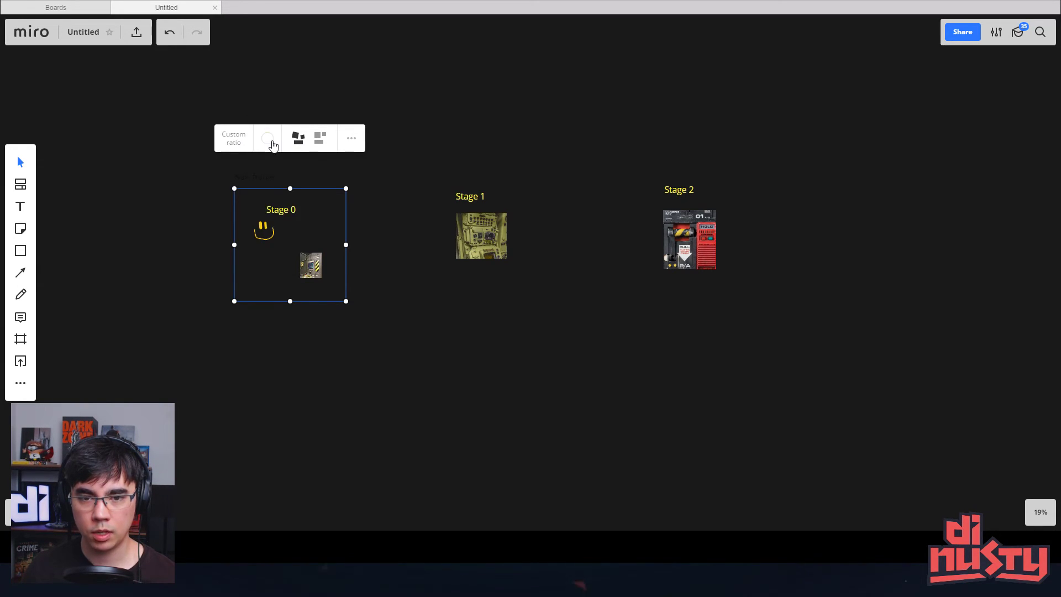
pyautogui.click(270, 142)
pyautogui.click(267, 142)
pyautogui.click(267, 144)
pyautogui.click(239, 173)
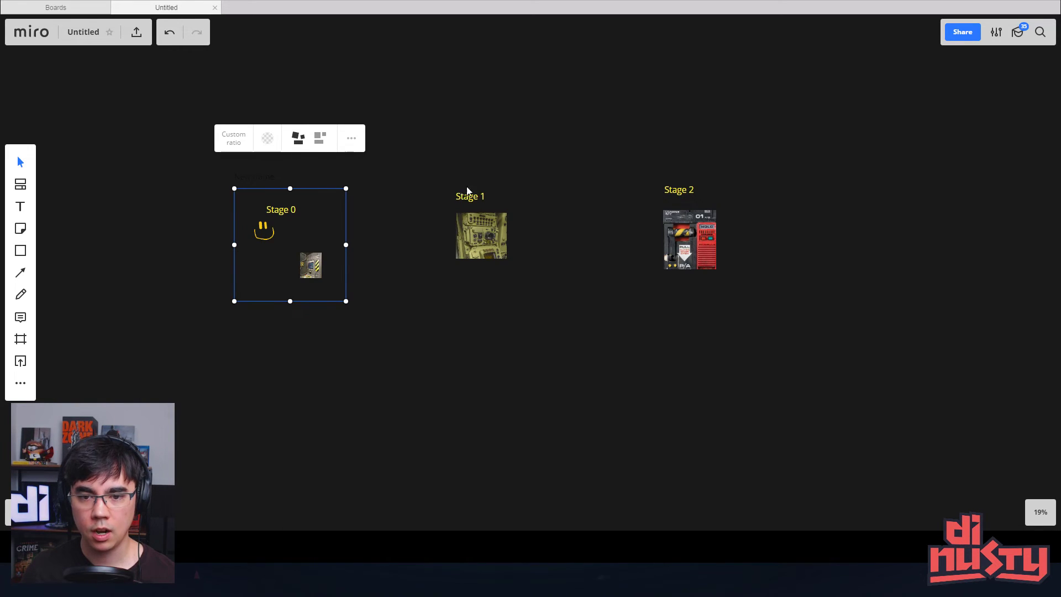
pyautogui.scroll(-5, 462, 175)
pyautogui.scroll(5, 267, 145)
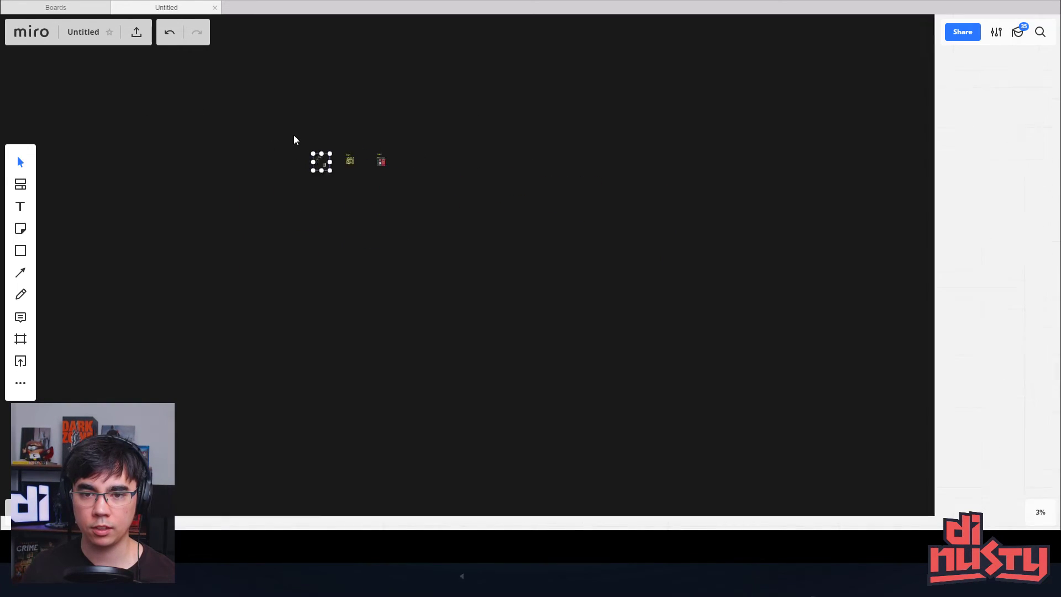
pyautogui.scroll(2, 340, 110)
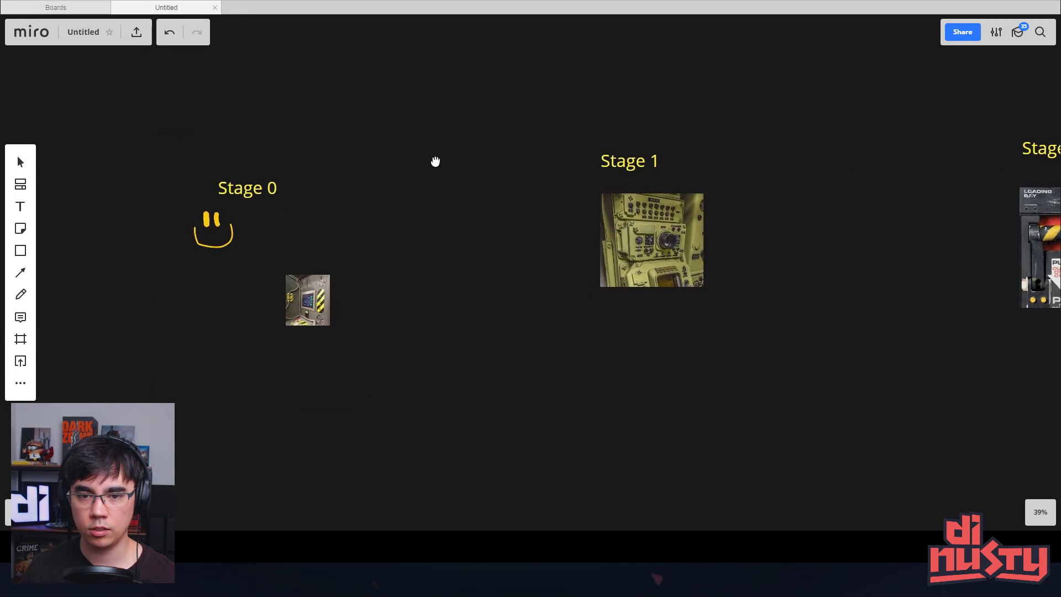
pyautogui.click(339, 196)
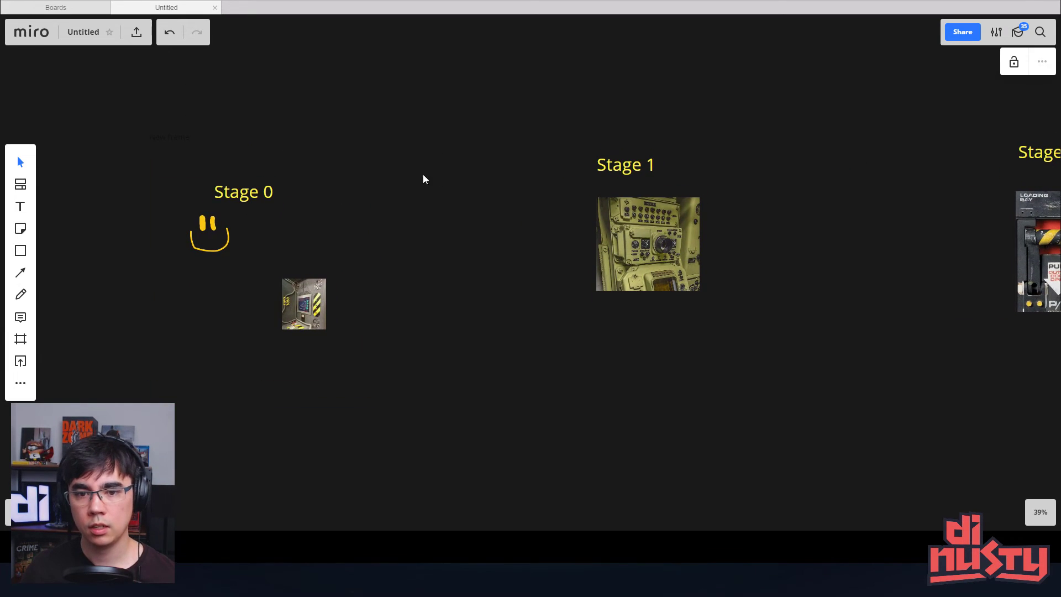
pyautogui.rightClick(467, 162)
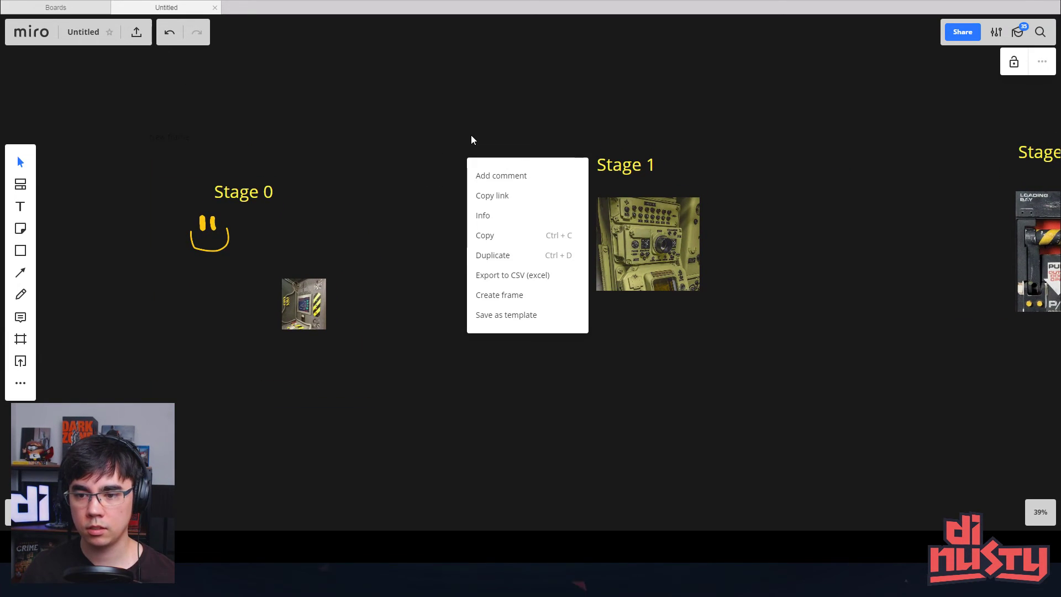
pyautogui.click(471, 139)
# Unlock the huge black background rectangle and delete it from the board.
pyautogui.scroll(-10, 498, 118)
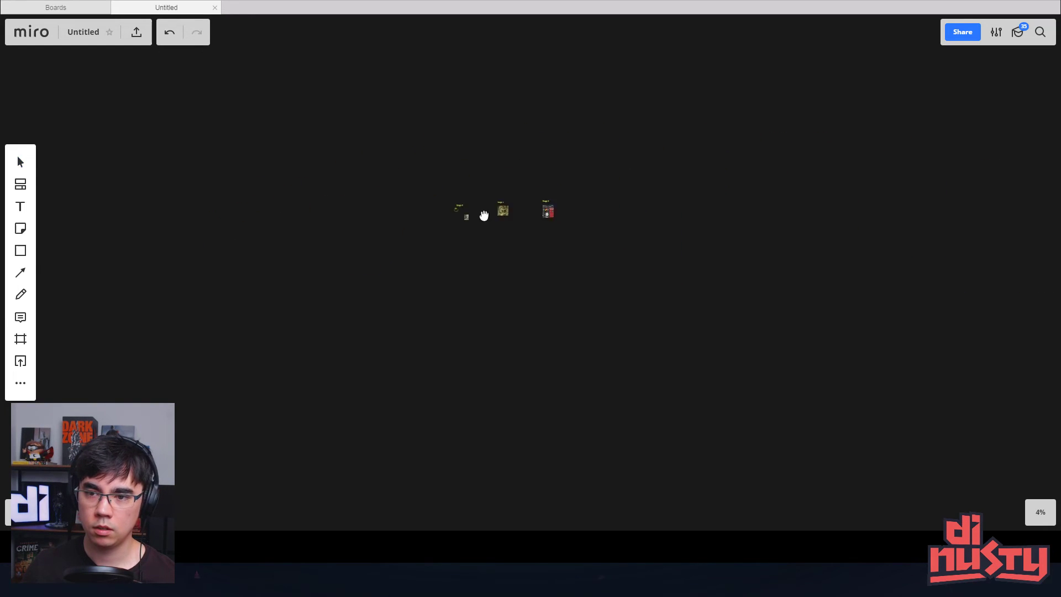
pyautogui.scroll(-3, 484, 215)
pyautogui.click(509, 183)
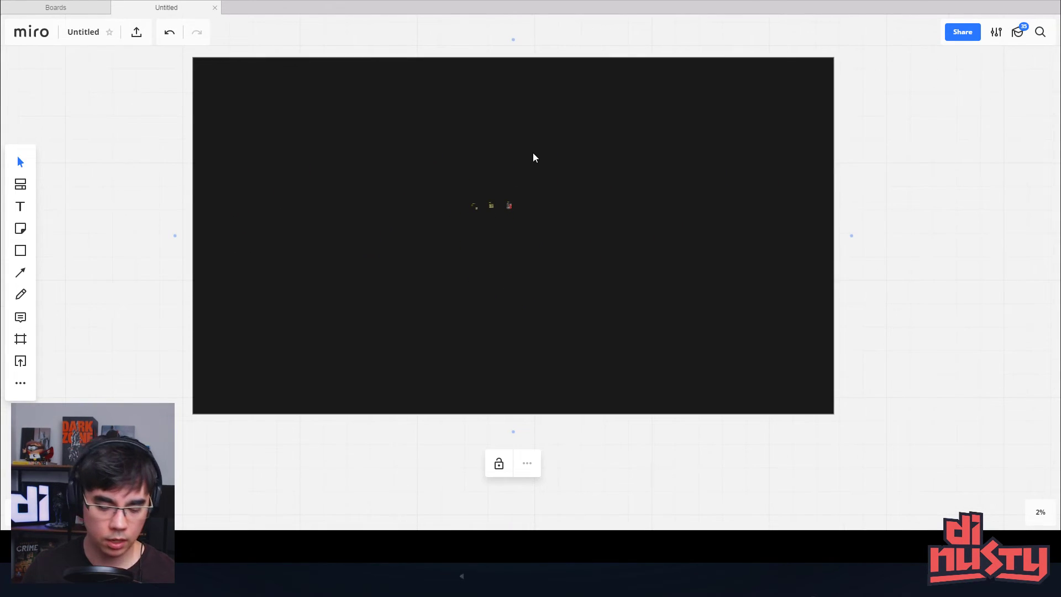
pyautogui.hotkey('ctrl', 'shift', 'l')
pyautogui.press('Delete')
# Change the text colour of the Stage 0, Stage 1 and Stage 2 labels to black.
pyautogui.scroll(7, 475, 207)
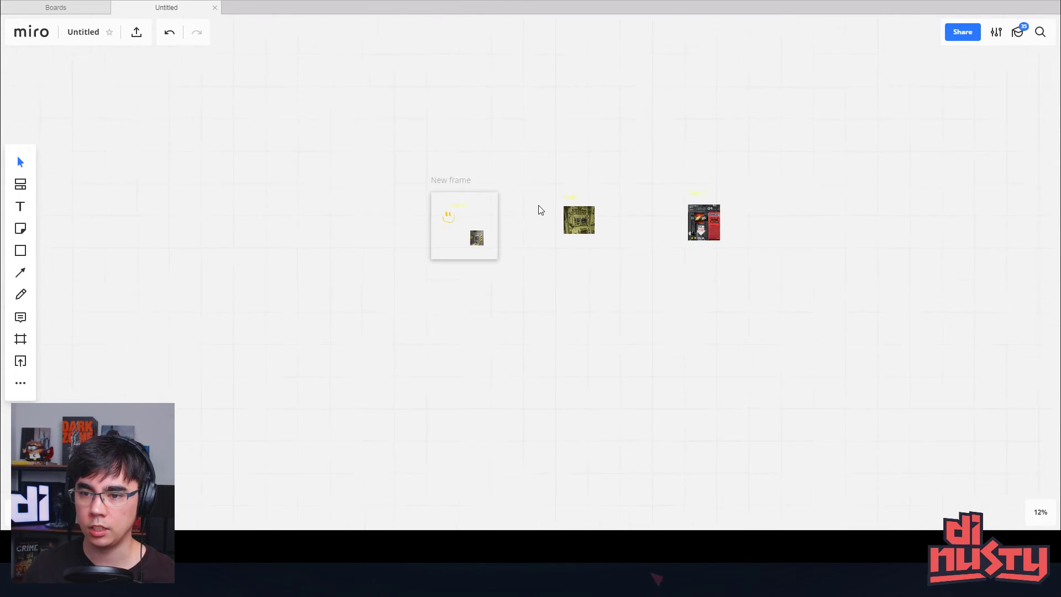
pyautogui.scroll(5, 541, 210)
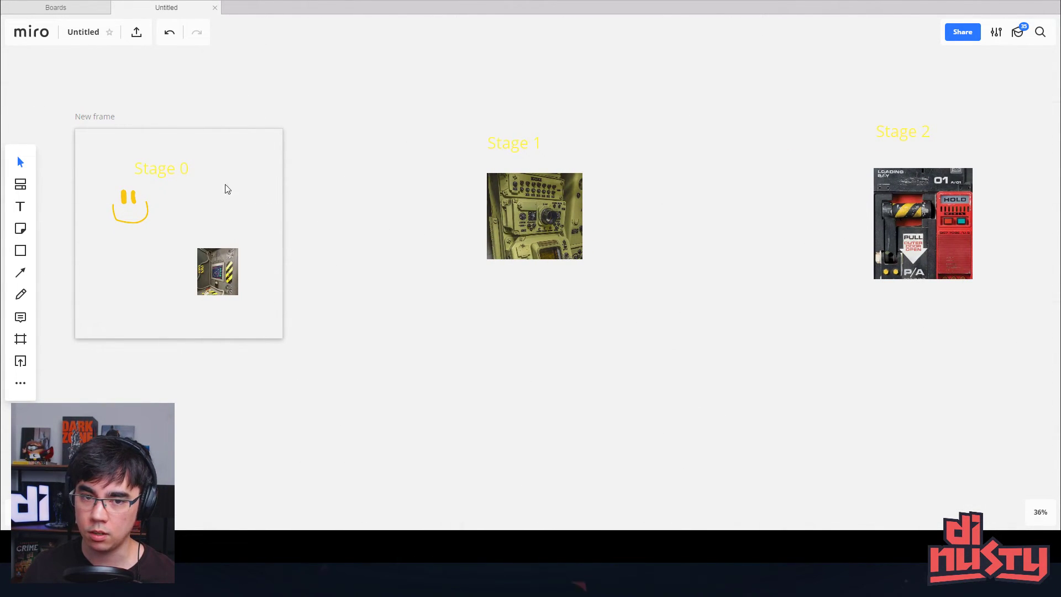
pyautogui.click(166, 170)
pyautogui.click(283, 101)
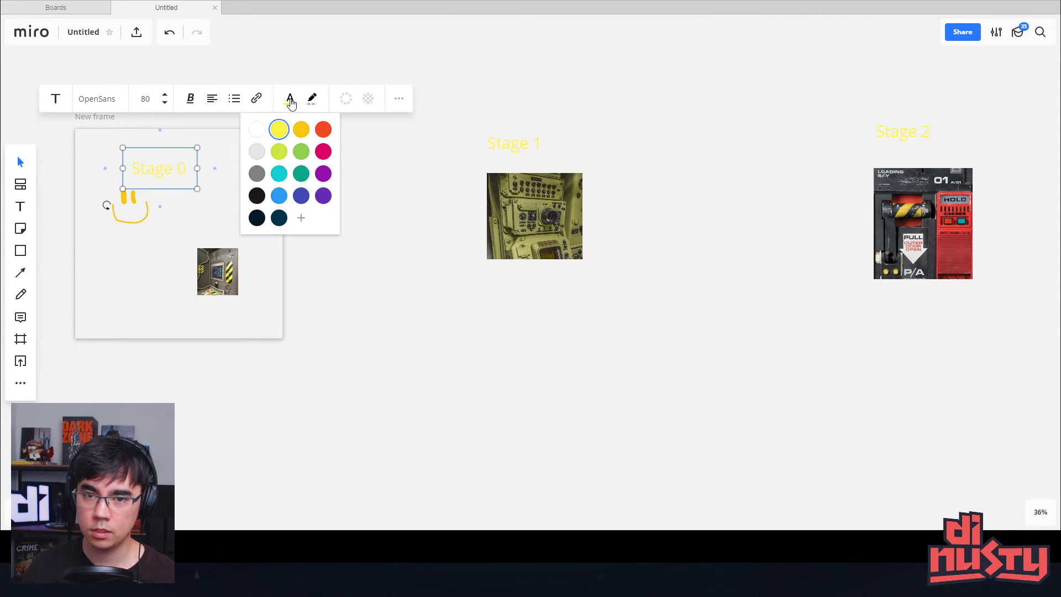
pyautogui.keyDown('shift'); pyautogui.click(525, 145); pyautogui.keyUp('shift')
pyautogui.keyDown('shift'); pyautogui.click(912, 143); pyautogui.keyUp('shift')
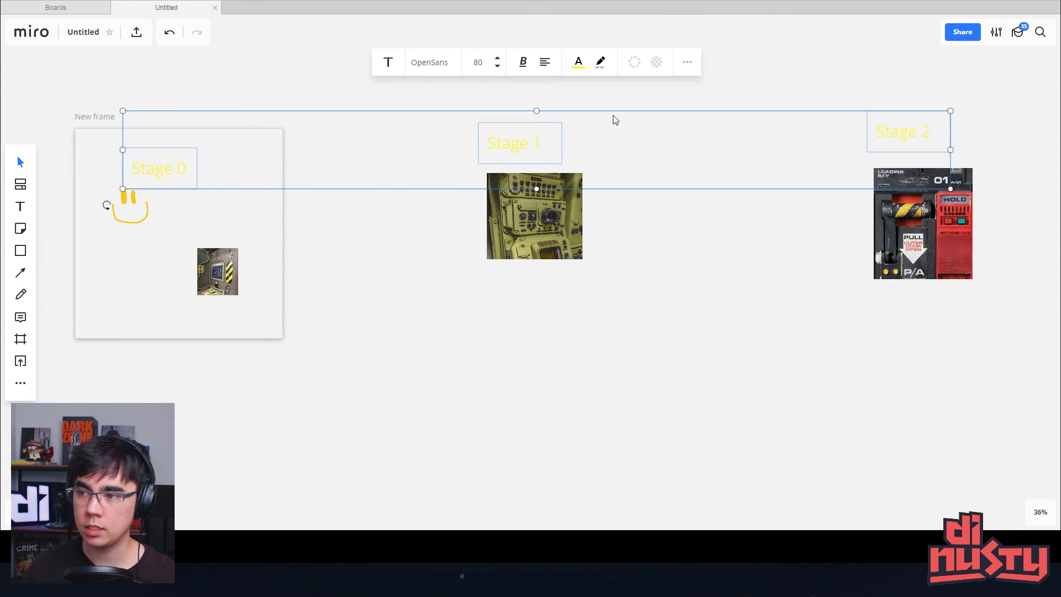
pyautogui.click(578, 63)
pyautogui.click(545, 159)
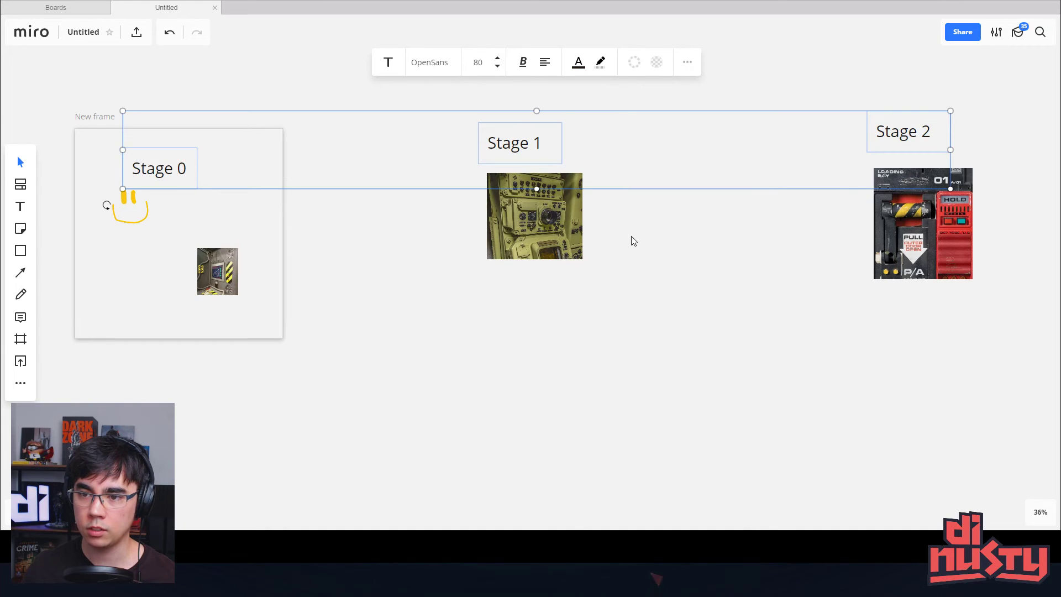
# Make the Stage 1 and Stage 0 labels bold and move the Stage 0 label to the top centre of its frame.
pyautogui.click(630, 239)
pyautogui.click(503, 178)
pyautogui.click(513, 148)
pyautogui.hotkey('ctrl', 'b')
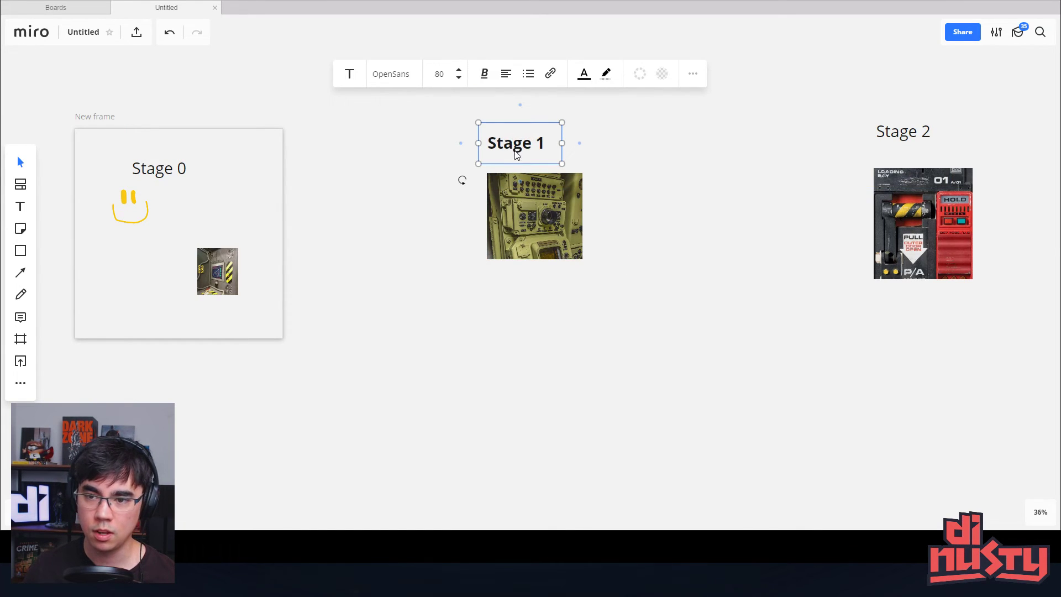
pyautogui.click(421, 192)
pyautogui.click(159, 181)
pyautogui.hotkey('ctrl', 'b')
pyautogui.moveTo(163, 175); pyautogui.dragTo(184, 161)
pyautogui.click(446, 164)
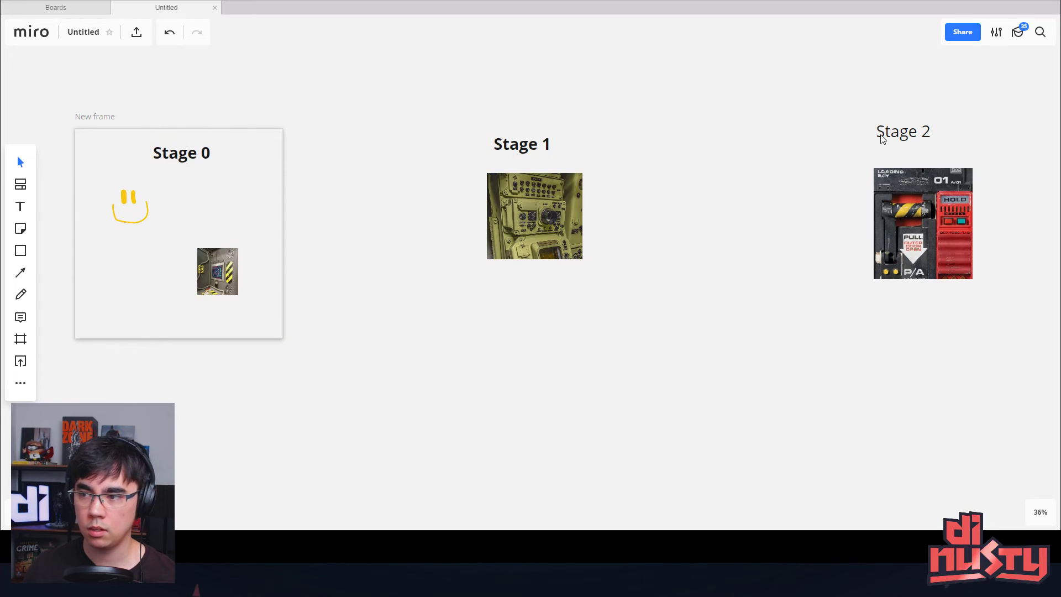
# Make the Stage 2 label above the loading bay image bold.
pyautogui.click(914, 141)
pyautogui.hotkey('ctrl', 'b')
pyautogui.hscroll(2, 719, 166)
pyautogui.moveTo(562, 183); pyautogui.dragTo(622, 171)
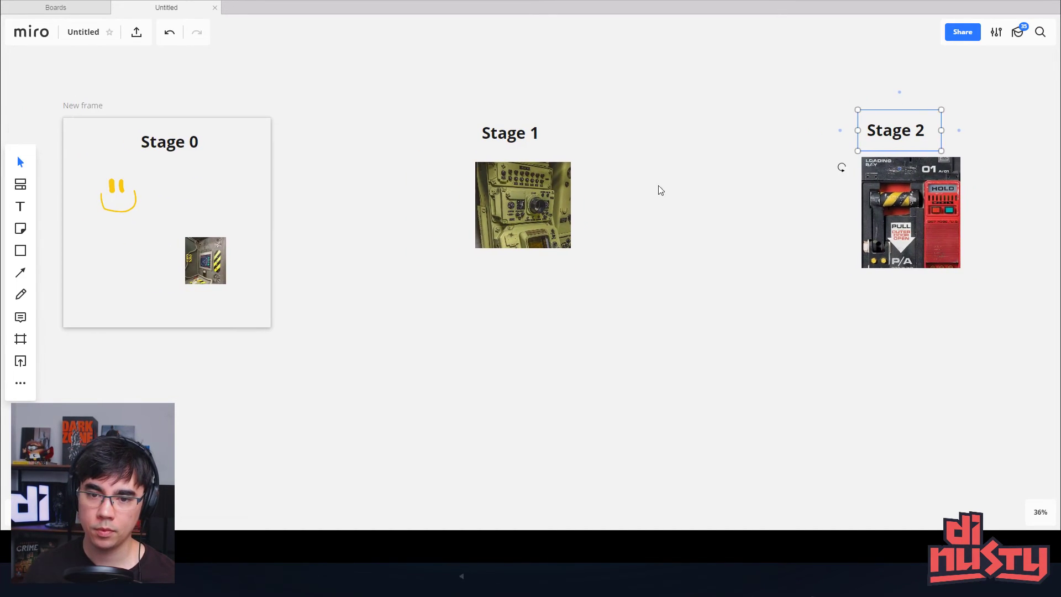
pyautogui.click(660, 235)
# Move the Stage 0 frame with its contents slightly up and farther away from the Stage 1 image.
pyautogui.moveTo(93, 110); pyautogui.dragTo(116, 118)
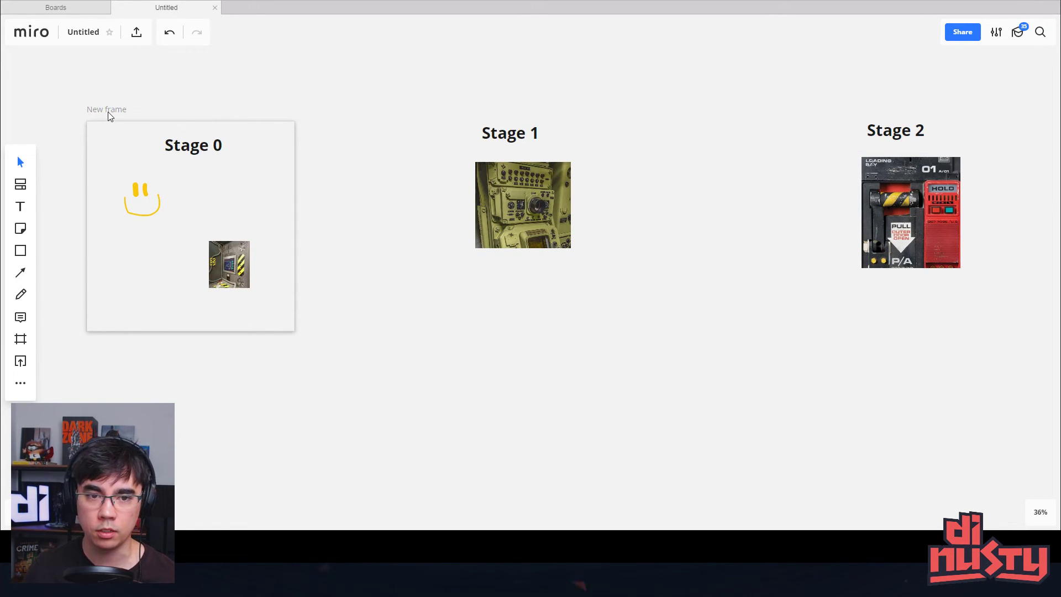
pyautogui.moveTo(117, 113)
pyautogui.mouseDown()
pyautogui.moveTo(146, 105)
pyautogui.moveTo(107, 96)
pyautogui.mouseUp()
pyautogui.scroll(-4, 284, 104)
pyautogui.moveTo(316, 114); pyautogui.dragTo(331, 192)
pyautogui.scroll(1, 331, 192)
pyautogui.moveTo(167, 168); pyautogui.dragTo(109, 143)
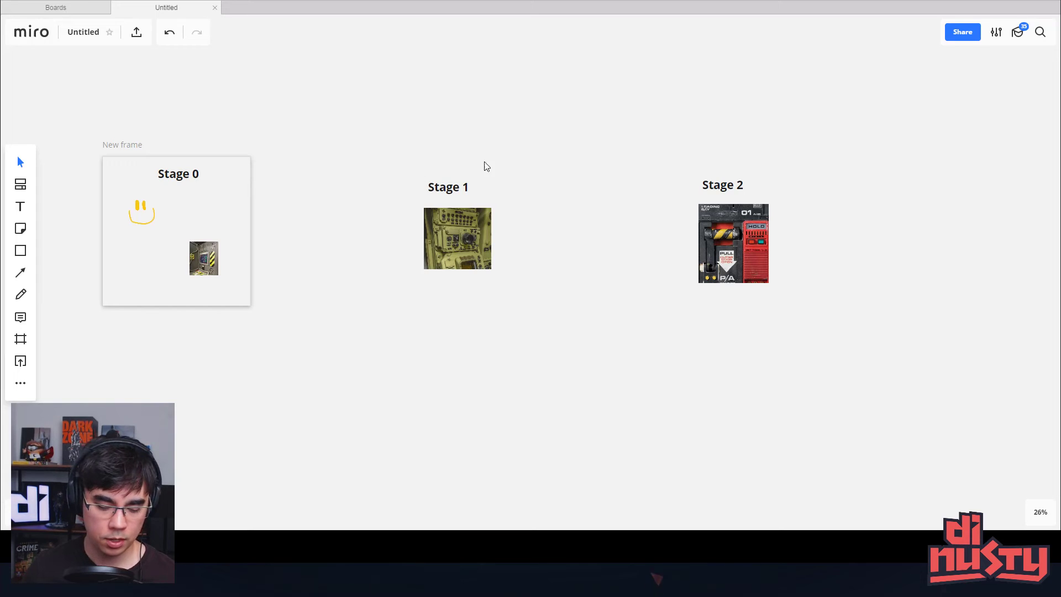
# Draw one frame around the Stage 1 label and image and another around the Stage 2 label and image.
pyautogui.press('f')
pyautogui.moveTo(391, 153); pyautogui.dragTo(534, 297)
pyautogui.press('f')
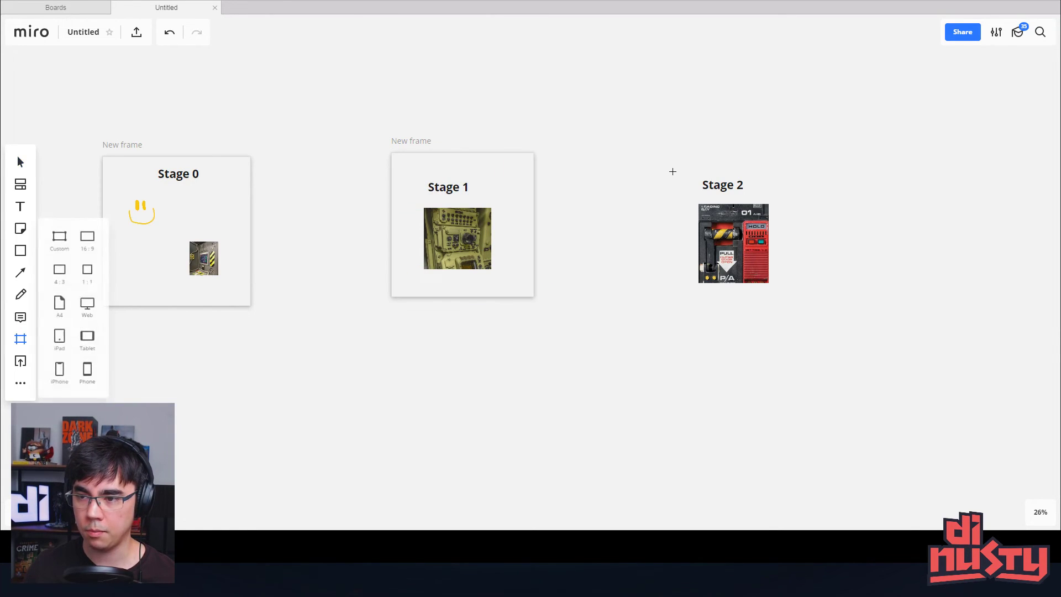
pyautogui.moveTo(673, 171); pyautogui.dragTo(827, 334)
pyautogui.hscroll(-3, 608, 221)
# Move the Stage 1 frame with its contents up so it sits higher than the Stage 0 and Stage 2 frames.
pyautogui.click(495, 133)
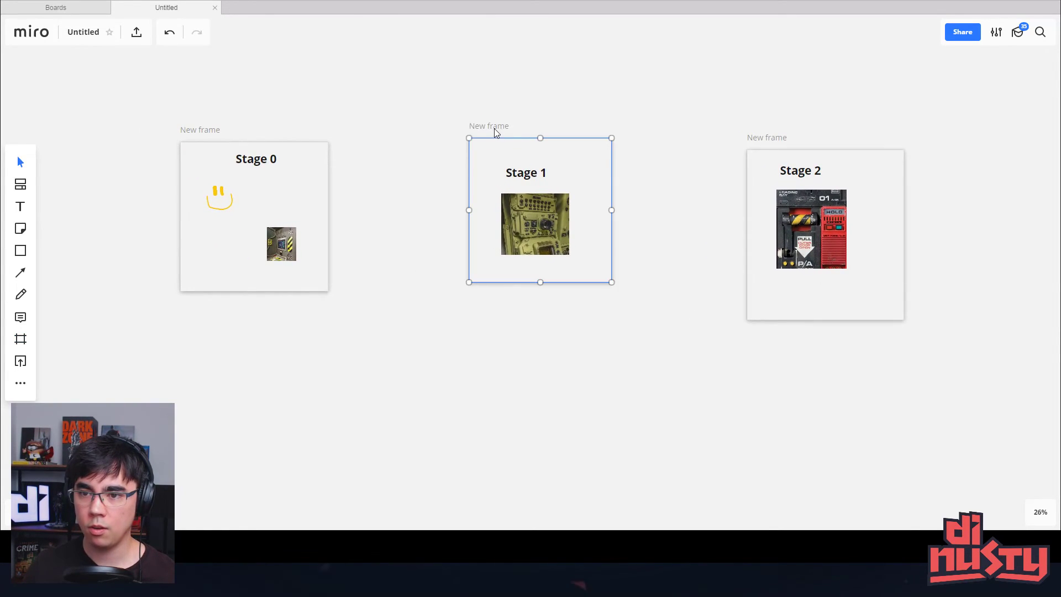
pyautogui.moveTo(496, 133); pyautogui.dragTo(480, 50)
pyautogui.click(203, 133)
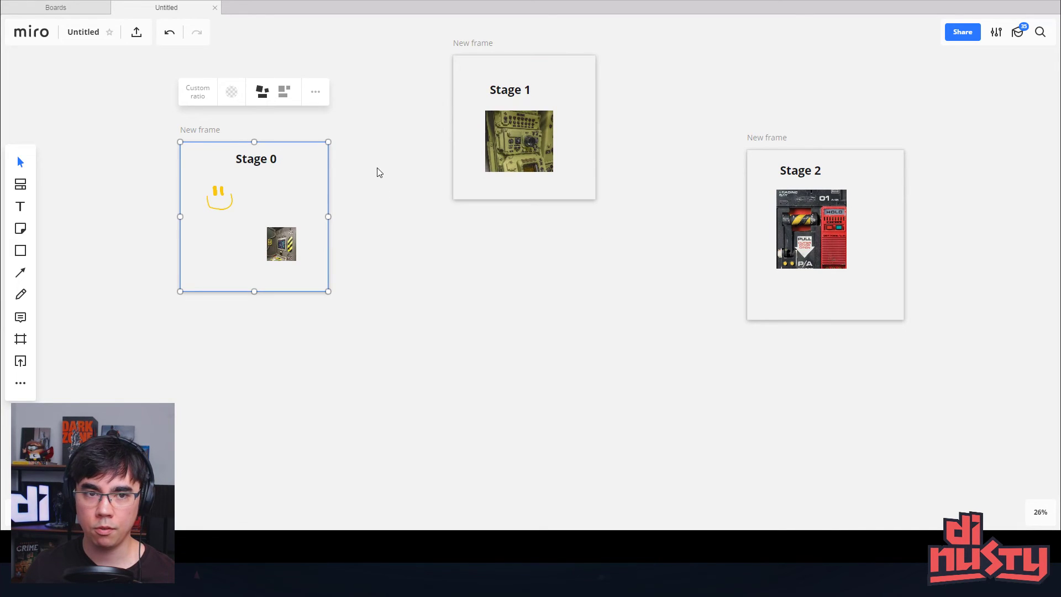
pyautogui.moveTo(379, 172); pyautogui.dragTo(376, 194)
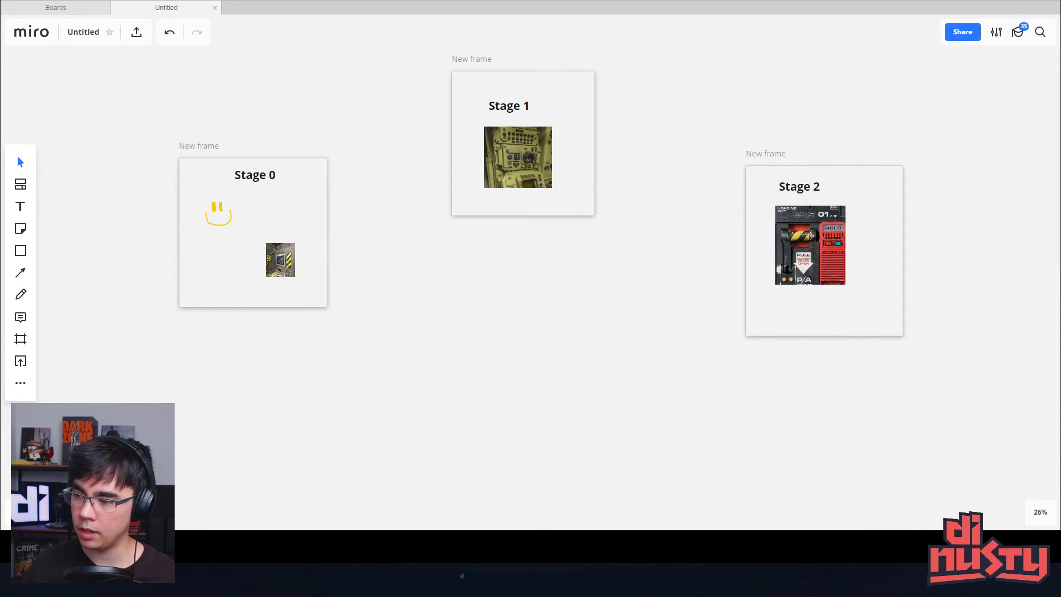
# View the board's chat and close it again.
pyautogui.moveTo(1, 16); pyautogui.dragTo(184, 16)
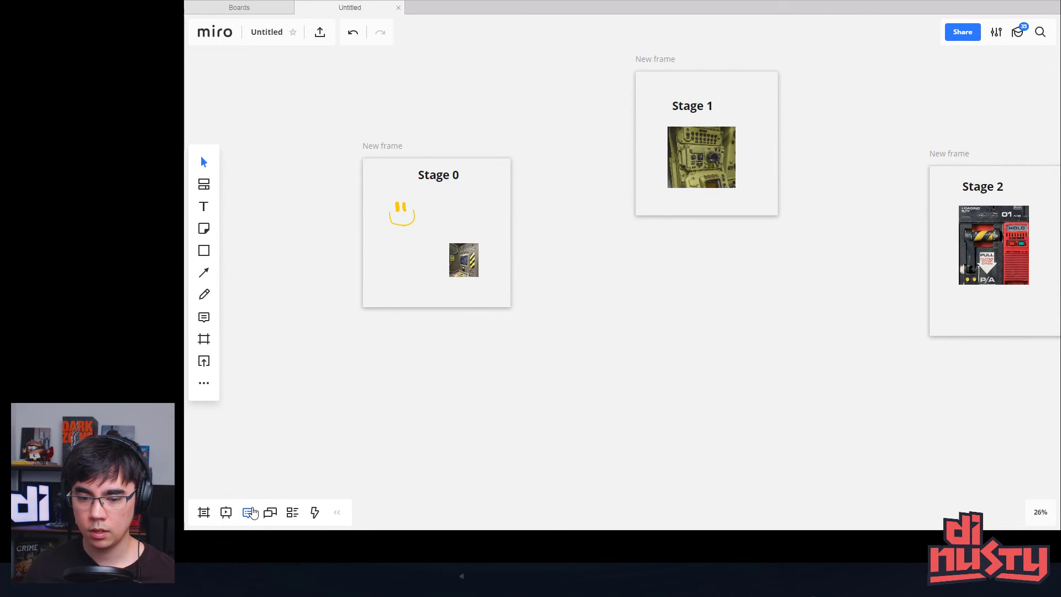
pyautogui.click(270, 512)
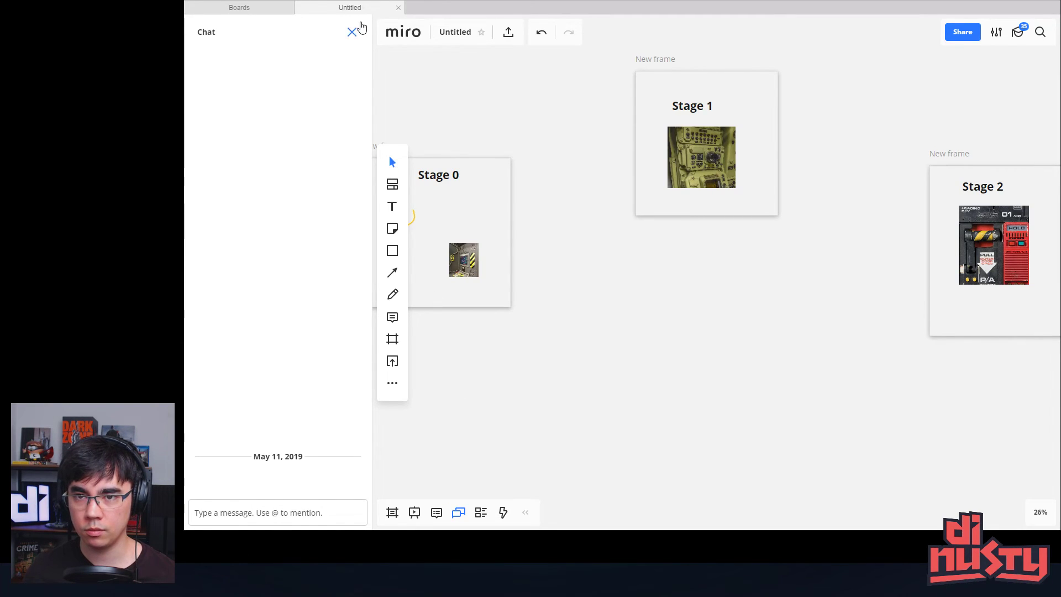
pyautogui.click(352, 31)
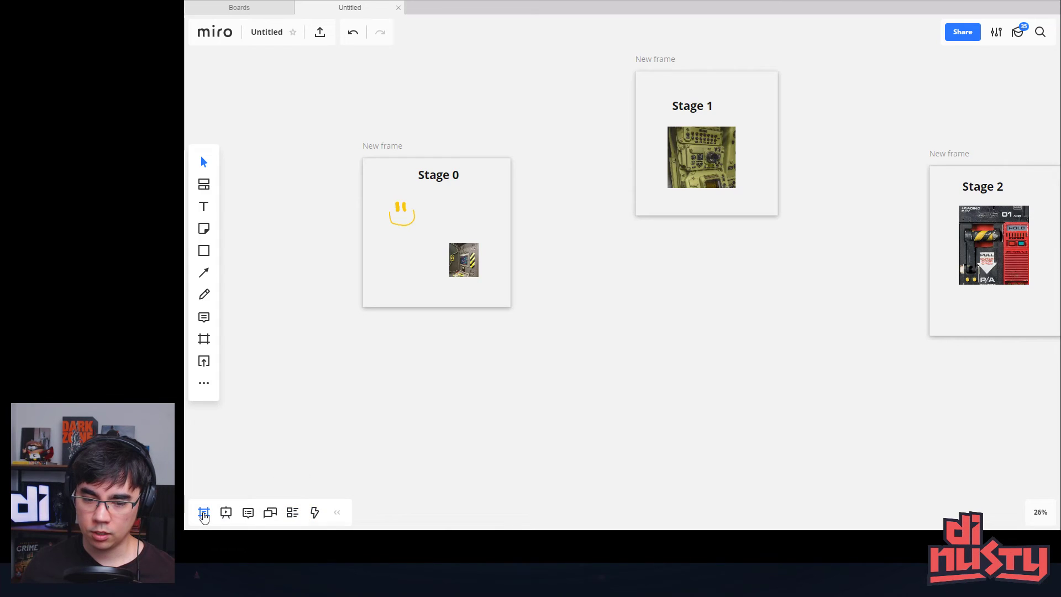
# Show the board's frames as a text list and rename the Stage 0 frame as "temp".
pyautogui.click(204, 514)
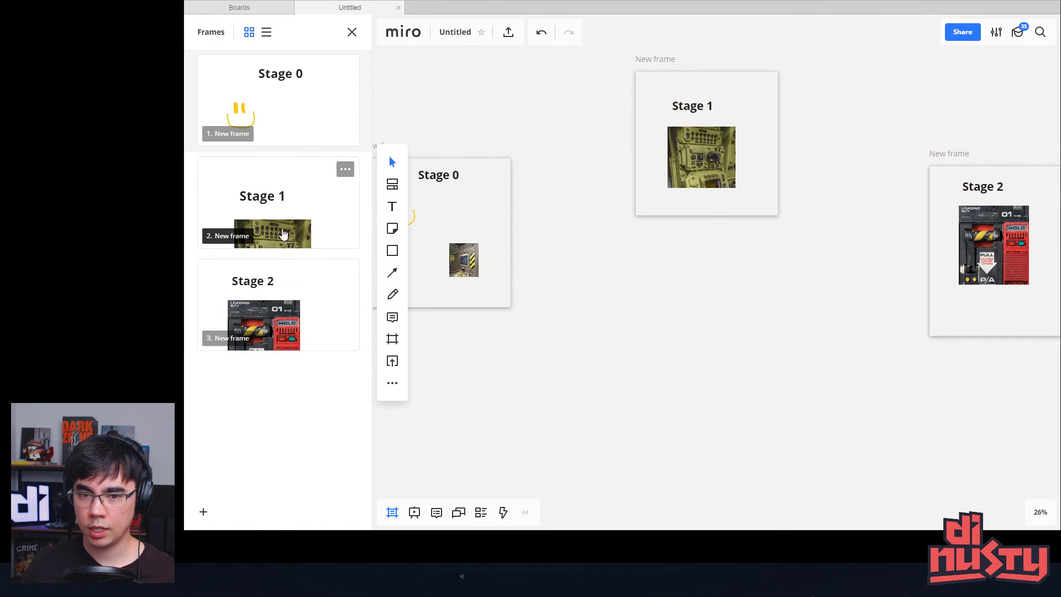
pyautogui.click(267, 32)
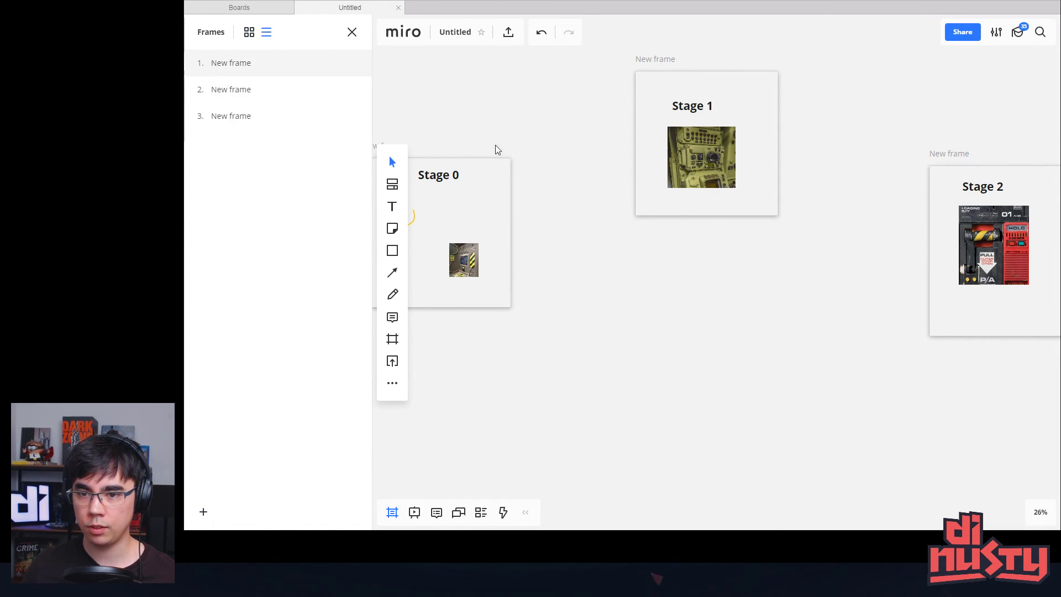
pyautogui.moveTo(498, 149); pyautogui.dragTo(599, 156)
pyautogui.doubleClick(561, 147)
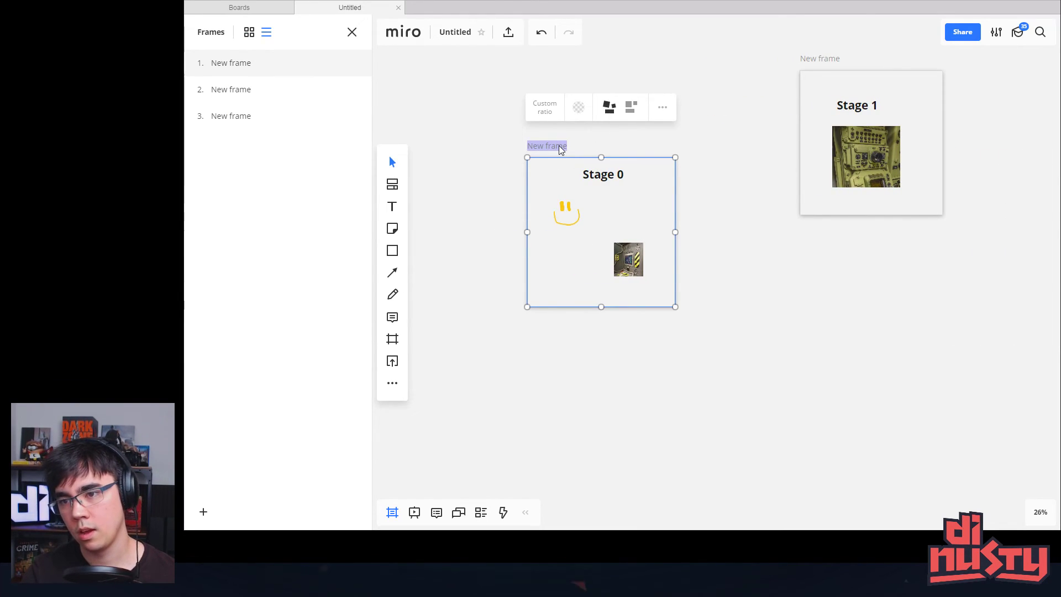
pyautogui.write('temp')
# Rename the Stage 1 frame as "Dins cave".
pyautogui.click(829, 64)
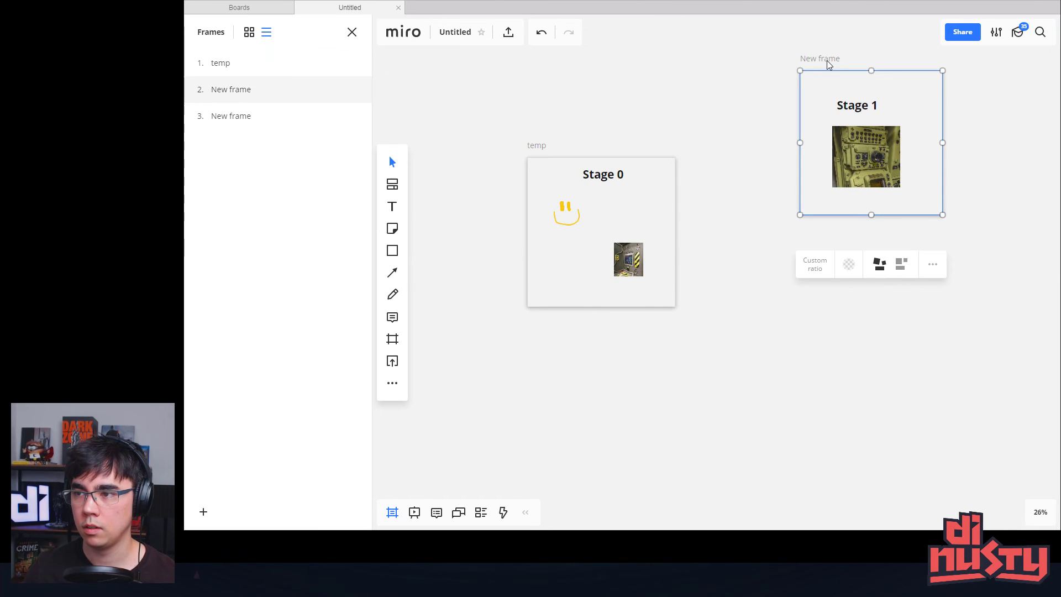
pyautogui.doubleClick(827, 58)
pyautogui.write('Dins cave')
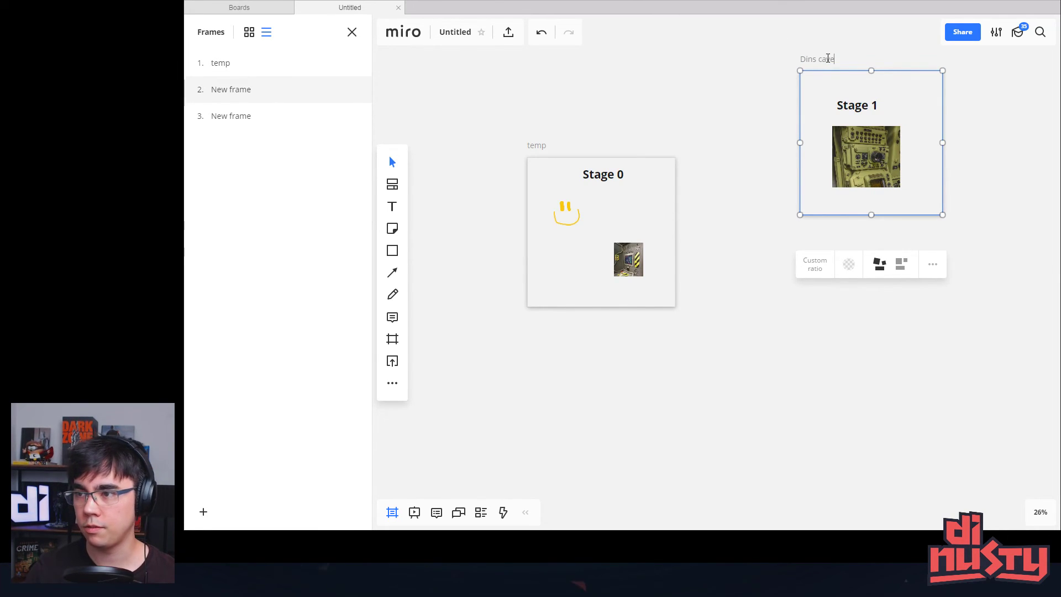
pyautogui.click(715, 107)
# Jump between the temp, Dins cave and Stage 2 frames using the frame list, then return to an overview of all three.
pyautogui.moveTo(907, 180); pyautogui.dragTo(809, 176)
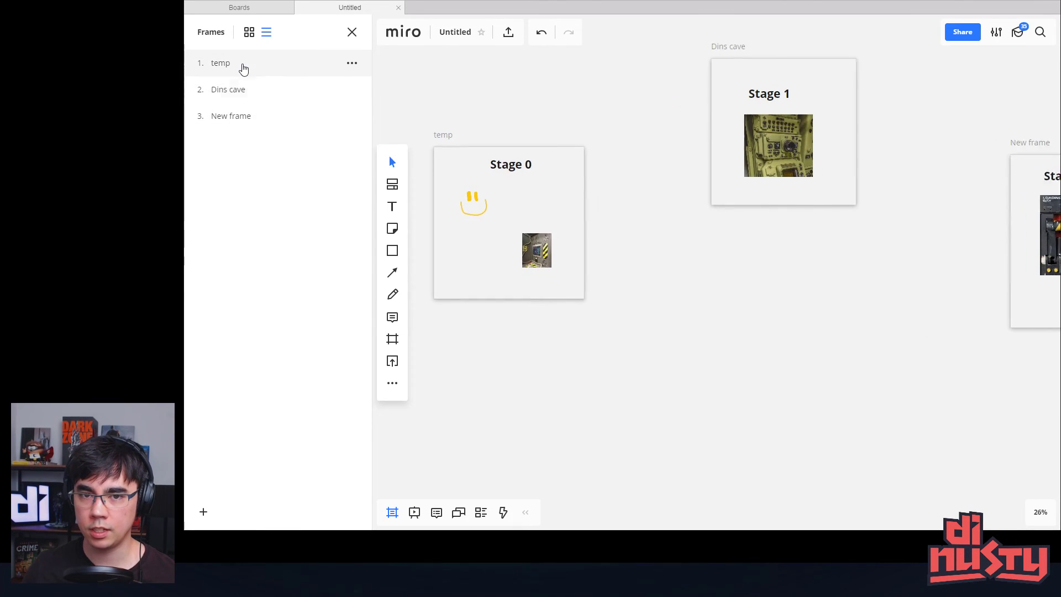
pyautogui.click(242, 64)
pyautogui.click(248, 92)
pyautogui.click(242, 65)
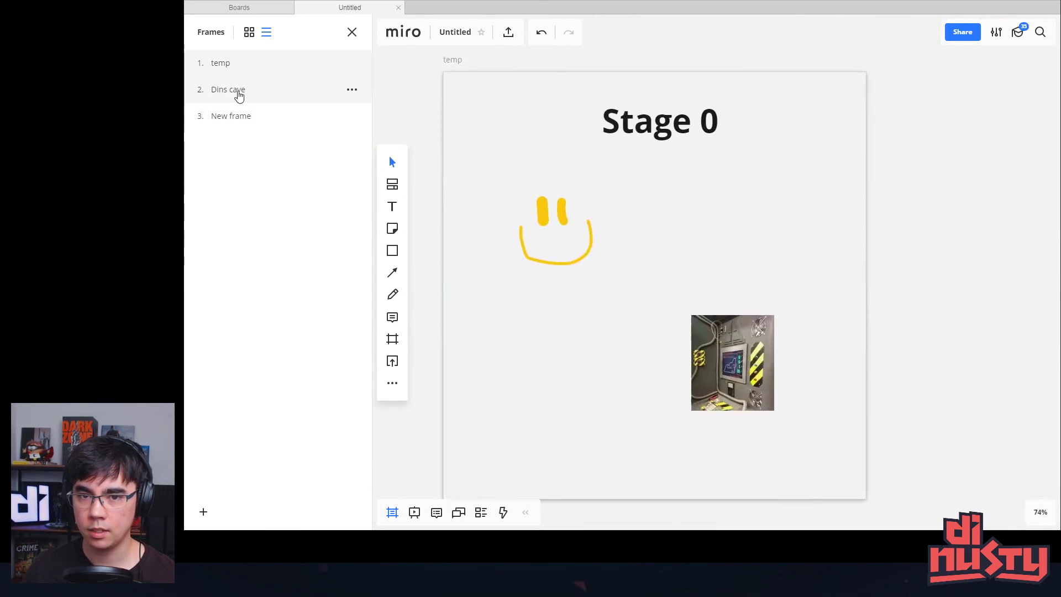
pyautogui.click(232, 116)
pyautogui.scroll(-8, 569, 156)
pyautogui.moveTo(535, 177); pyautogui.dragTo(722, 206)
pyautogui.scroll(5, 722, 206)
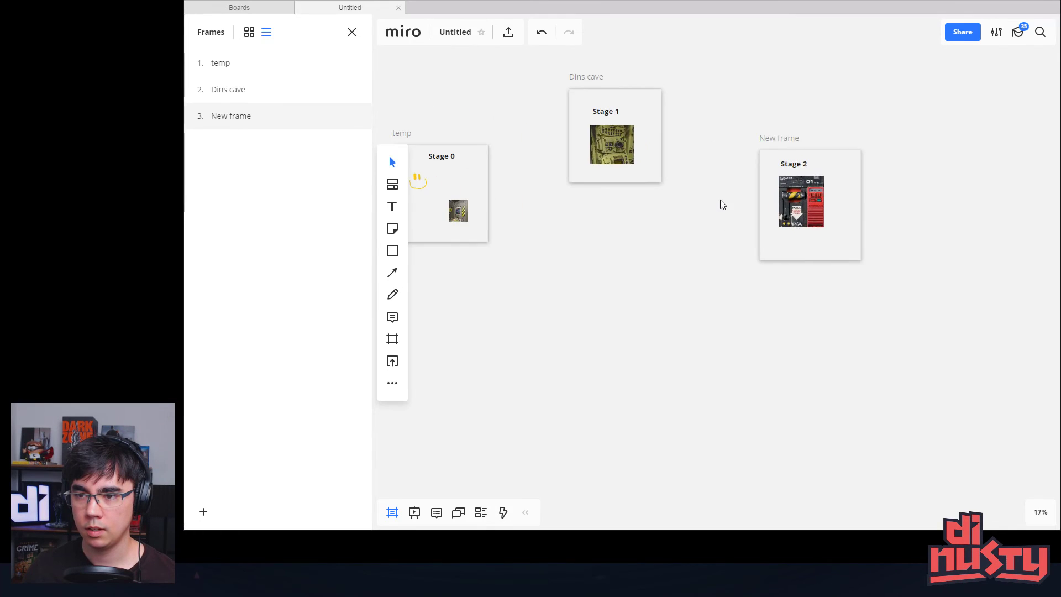
pyautogui.scroll(-1, 610, 116)
pyautogui.moveTo(610, 116); pyautogui.dragTo(652, 218)
pyautogui.scroll(-2, 652, 217)
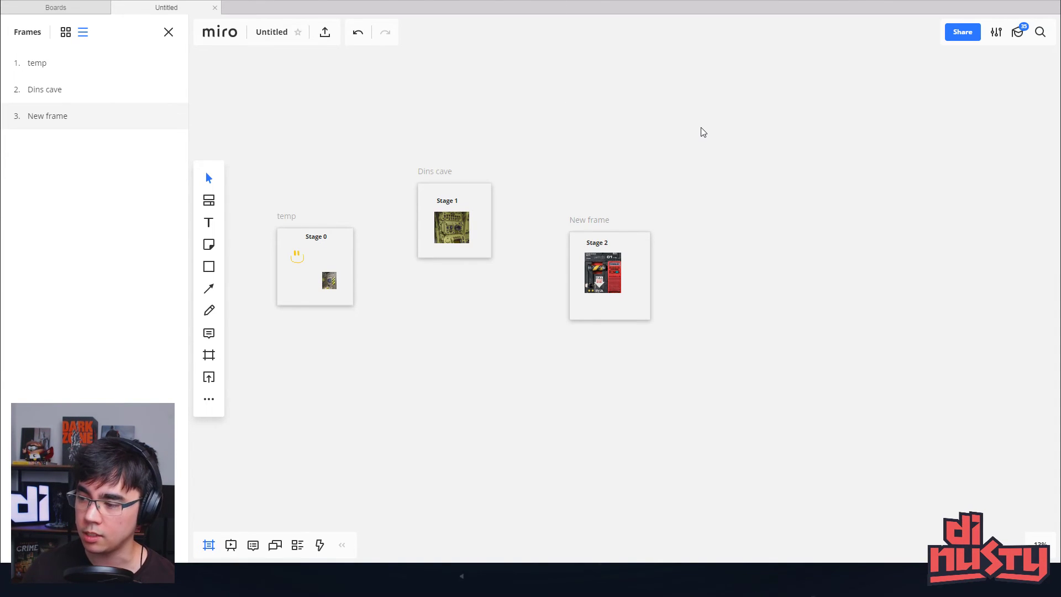
# With a thicker black pen and Smart drawing enabled, sketch a rectangle overlapping the edge of the loading bay image beside the HOLD panel.
pyautogui.scroll(8, 713, 172)
pyautogui.moveTo(383, 452); pyautogui.dragTo(624, 244)
pyautogui.moveTo(677, 171); pyautogui.dragTo(567, 300)
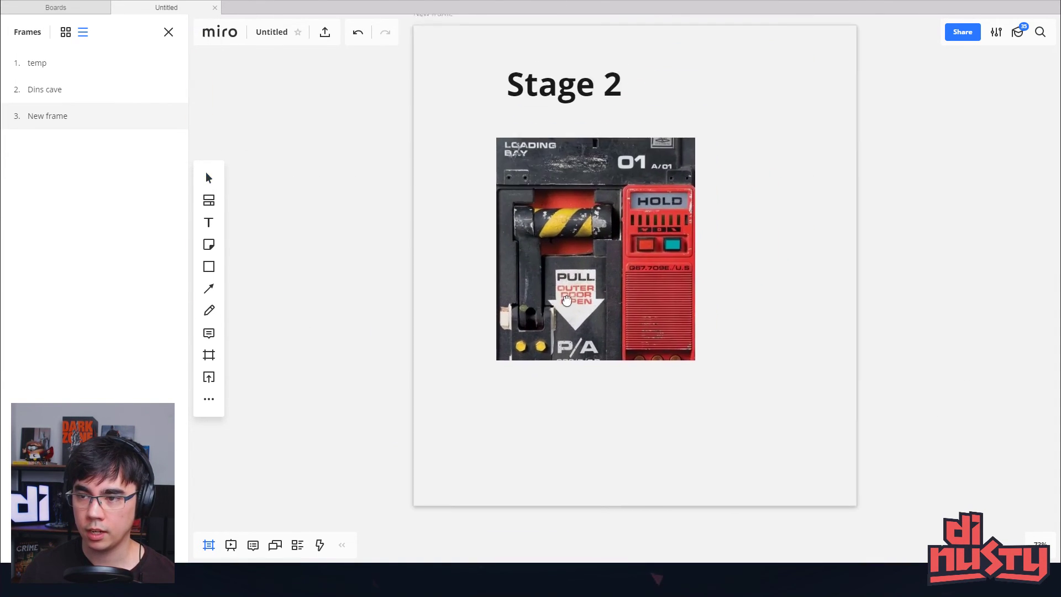
pyautogui.scroll(3, 567, 300)
pyautogui.click(209, 311)
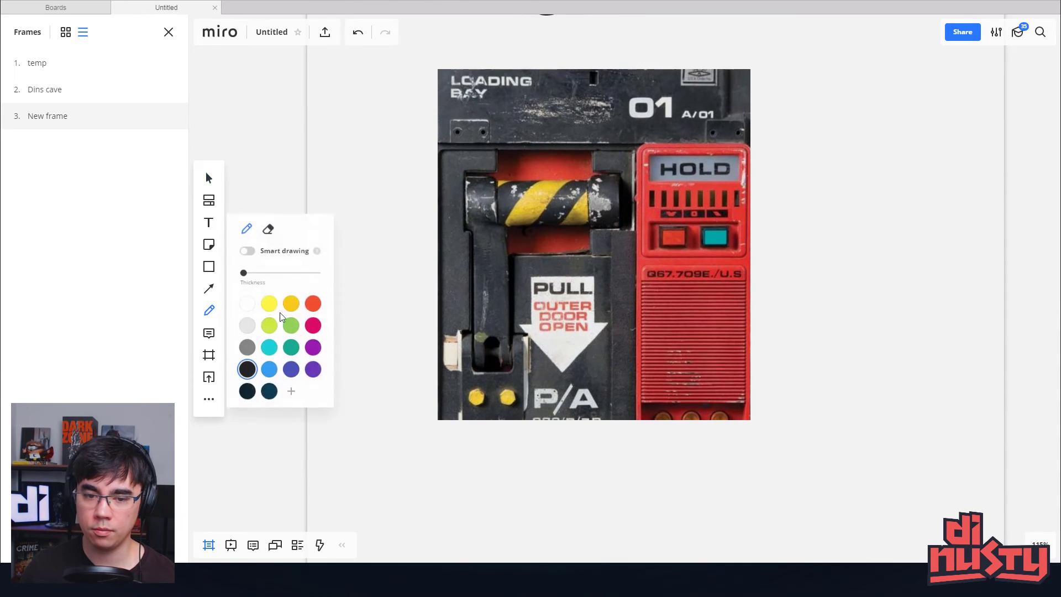
pyautogui.moveTo(243, 272); pyautogui.dragTo(255, 272)
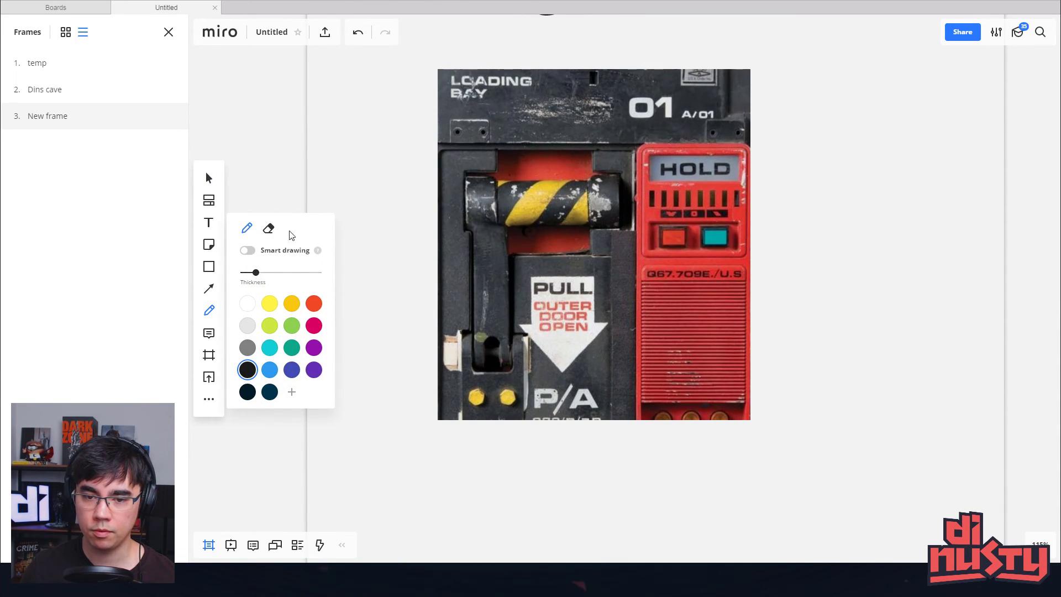
pyautogui.click(247, 251)
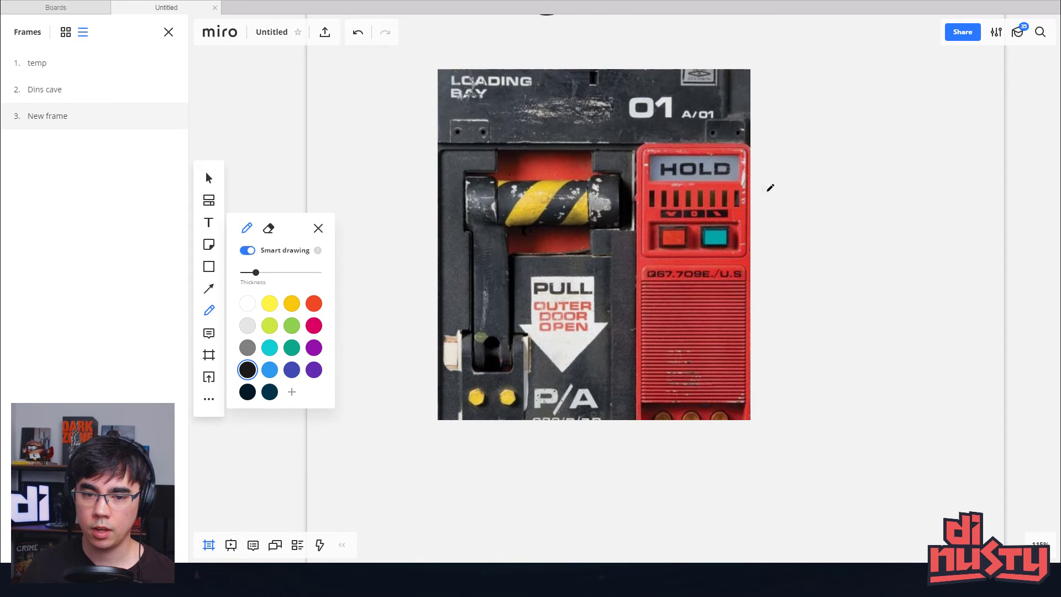
pyautogui.hscroll(3, 770, 188)
pyautogui.moveTo(612, 145)
pyautogui.mouseDown()
pyautogui.moveTo(746, 230)
pyautogui.moveTo(563, 142)
pyautogui.mouseUp()
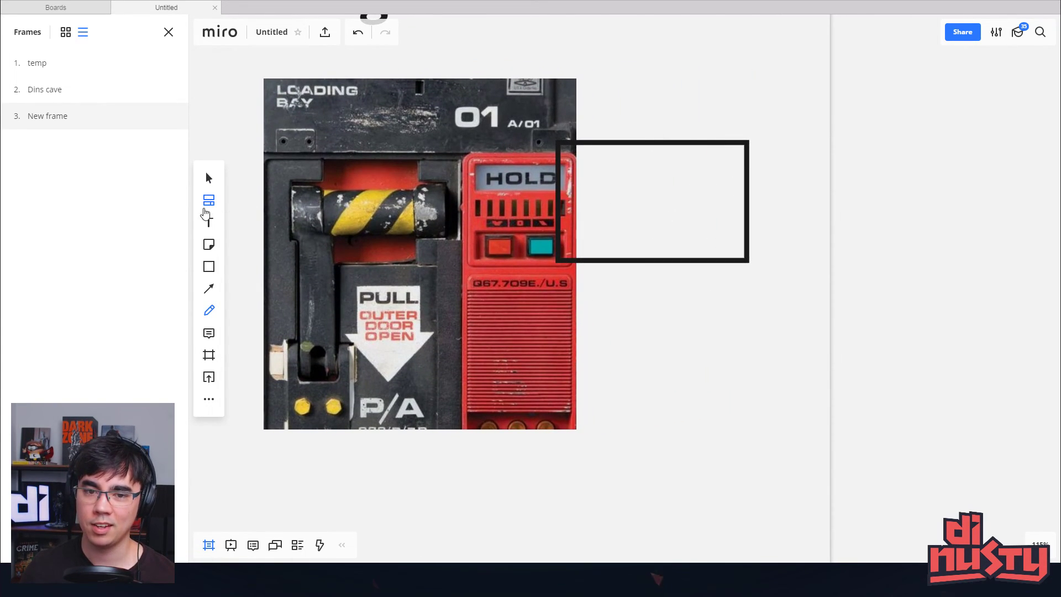
# Move the drawn rectangle clear of the loading bay image into the empty space beside it.
pyautogui.click(209, 177)
pyautogui.click(692, 155)
pyautogui.moveTo(691, 155); pyautogui.dragTo(754, 122)
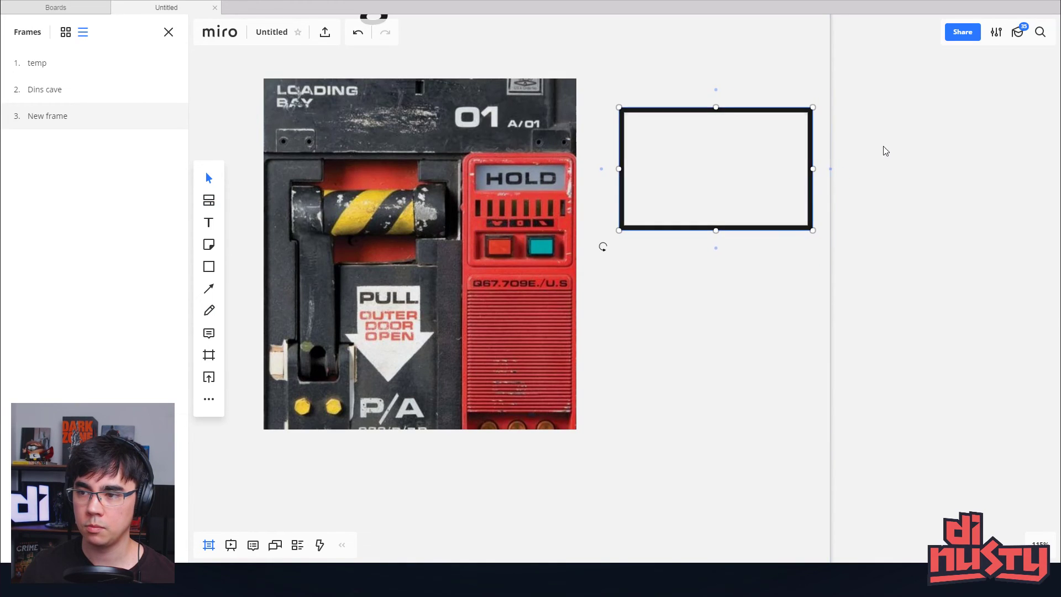
# Try a black fill on the rectangle, then set its fill to light grey.
pyautogui.click(728, 281)
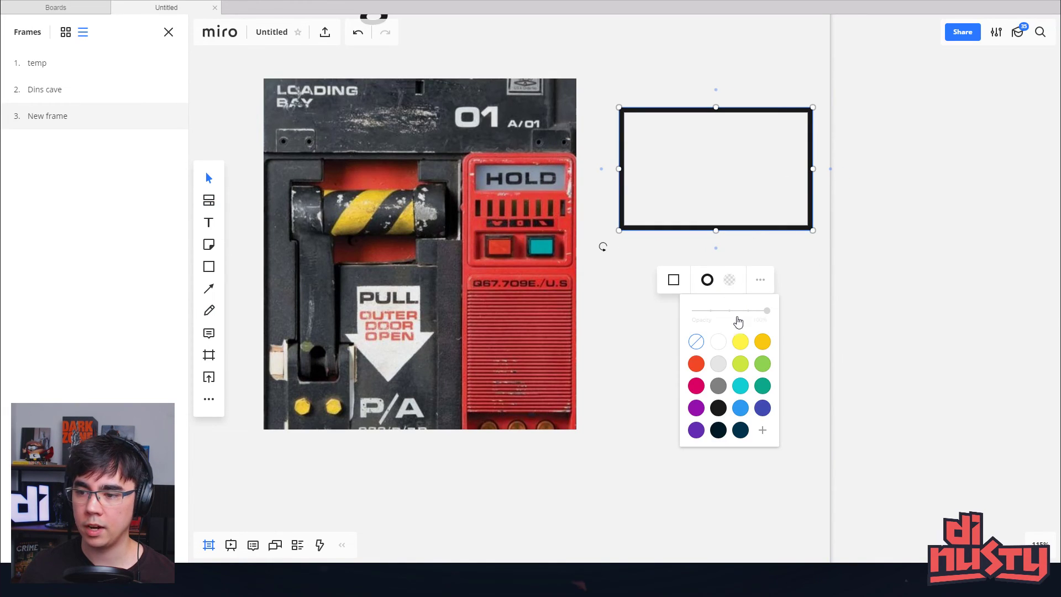
pyautogui.click(718, 407)
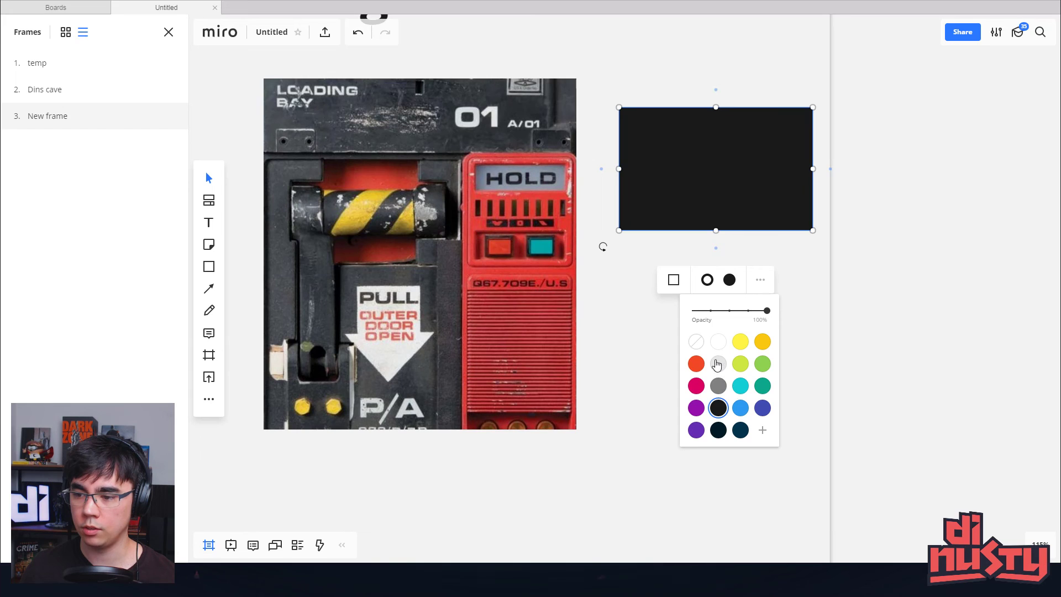
pyautogui.click(718, 364)
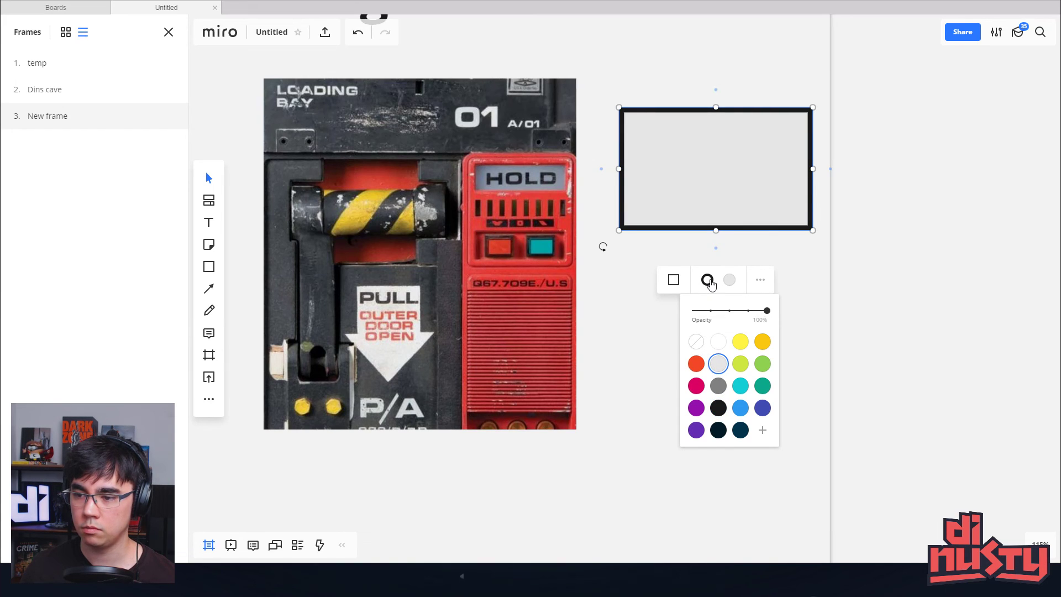
# Give the rectangle's border a thinner dashed line with reduced opacity, trying the dotted style along the way.
pyautogui.click(707, 281)
pyautogui.click(706, 312)
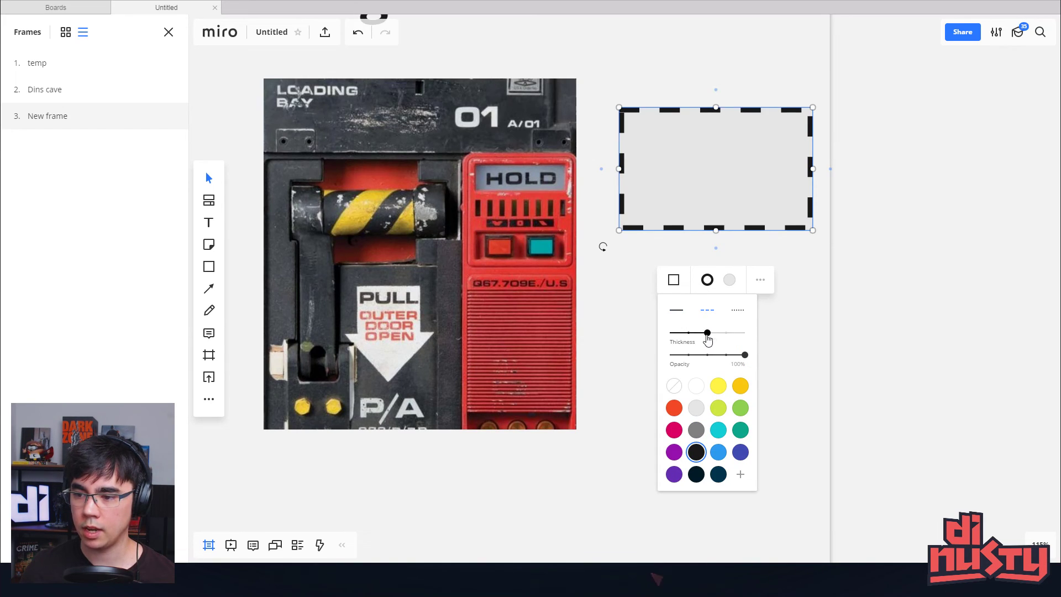
pyautogui.moveTo(707, 333); pyautogui.dragTo(689, 333)
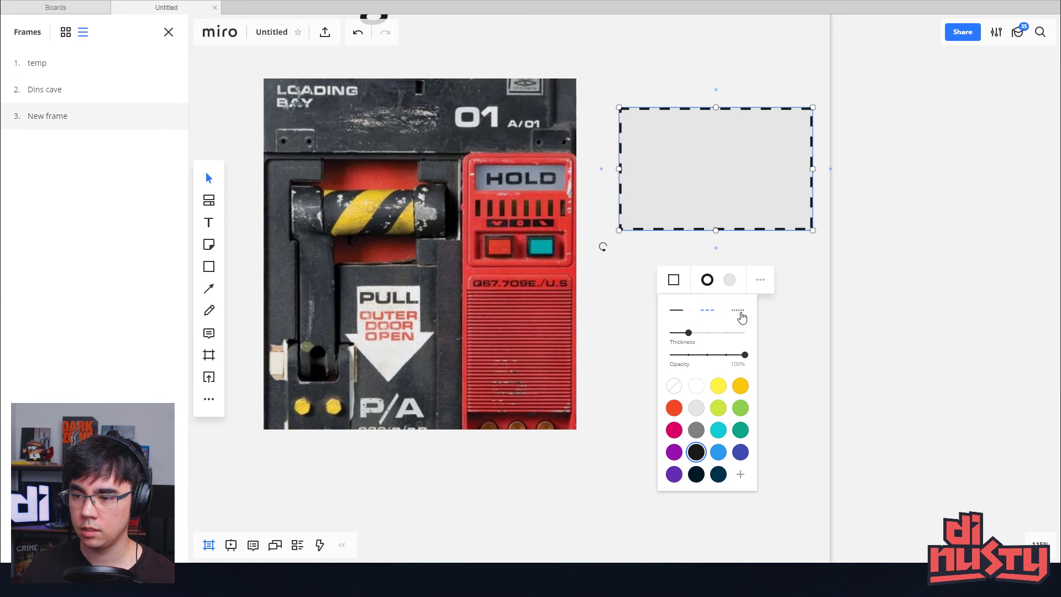
pyautogui.click(741, 316)
pyautogui.click(708, 311)
pyautogui.click(707, 355)
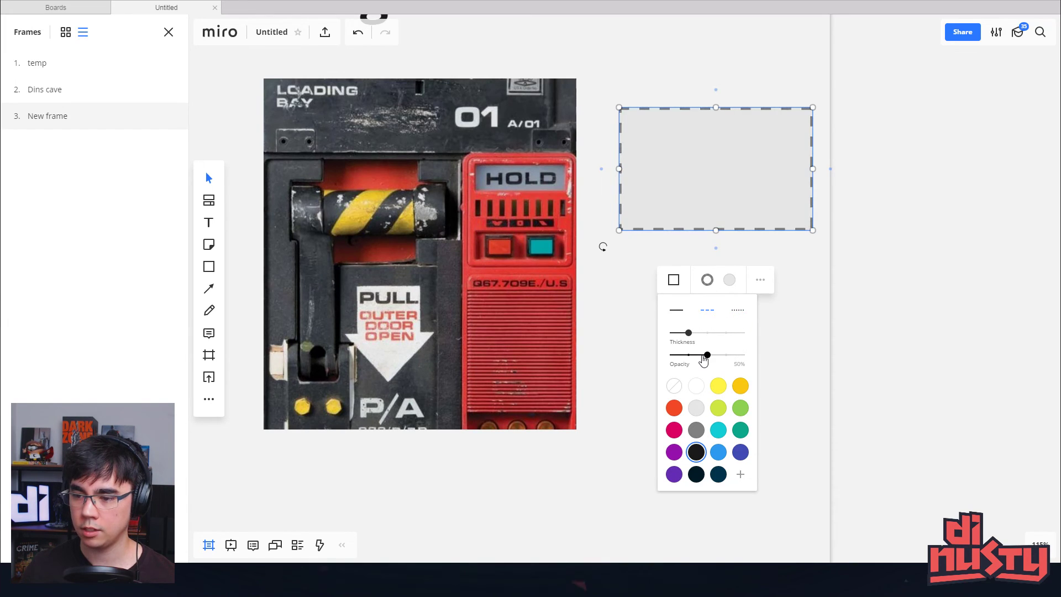
pyautogui.click(804, 341)
# Delete the grey rectangle beside the loading bay image.
pyautogui.click(795, 230)
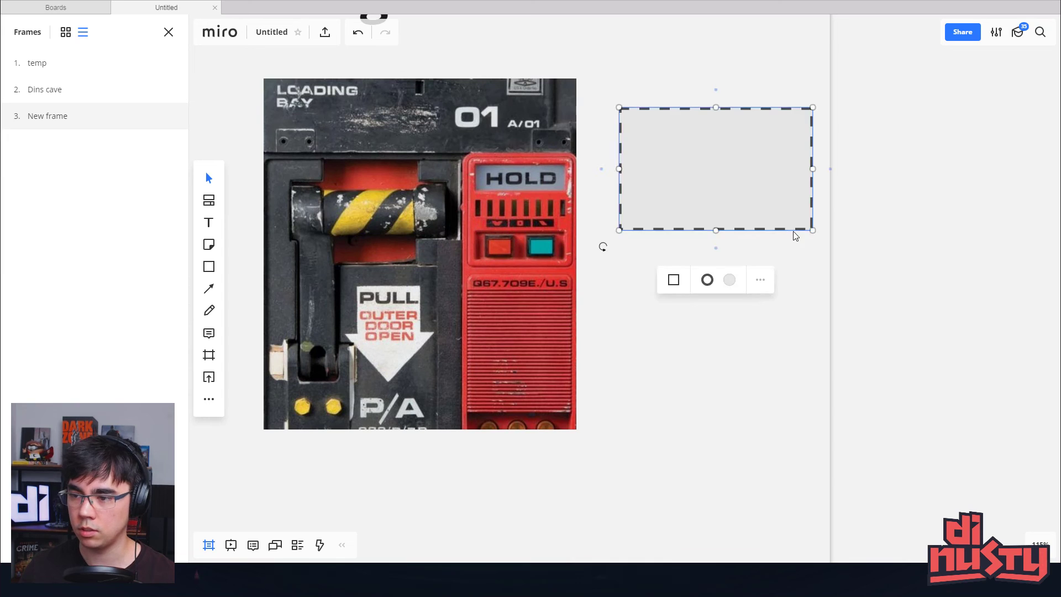
pyautogui.press('Delete')
# Add a green sticky note reading "Good Text" over the loading bay image and reshape it so the text fits on one line.
pyautogui.click(209, 244)
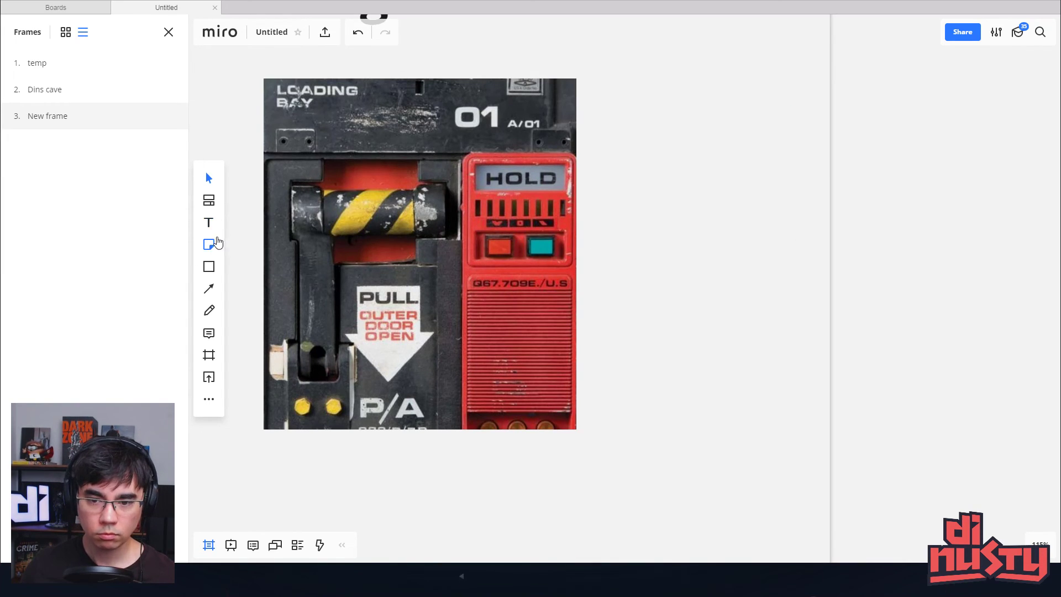
pyautogui.click(464, 325)
pyautogui.click(470, 332)
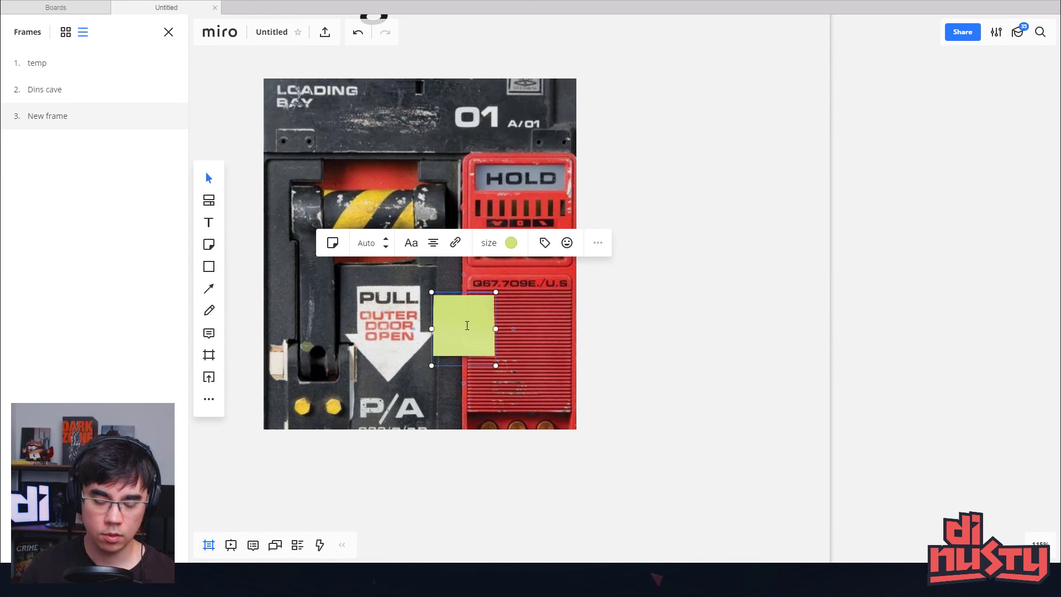
pyautogui.write('G')
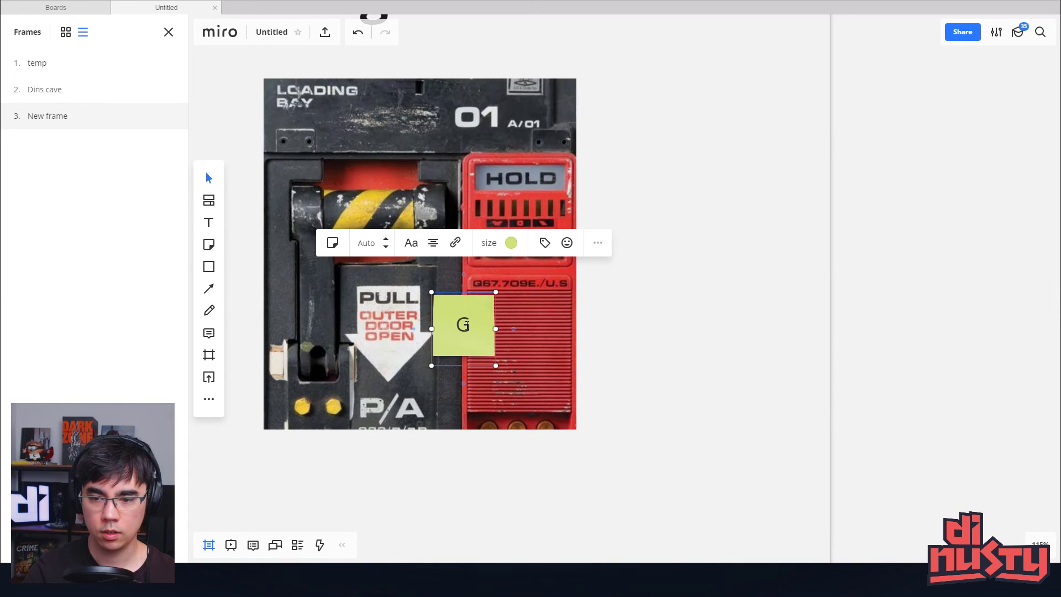
pyautogui.write('ood TExt')
pyautogui.press('BackSpace')
pyautogui.press('BackSpace')
pyautogui.press('BackSpace')
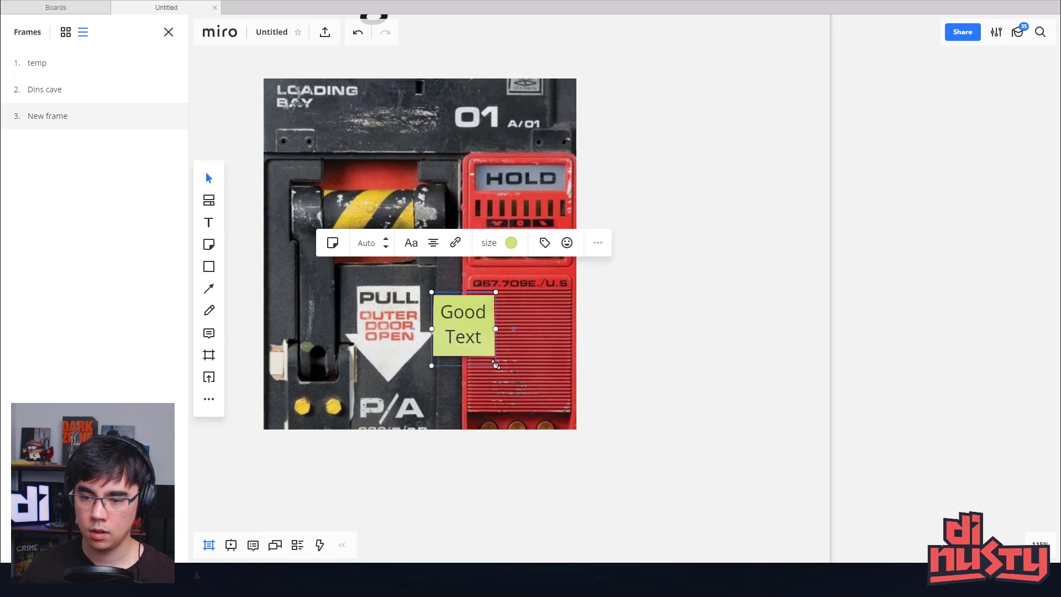
pyautogui.moveTo(496, 329); pyautogui.dragTo(561, 333)
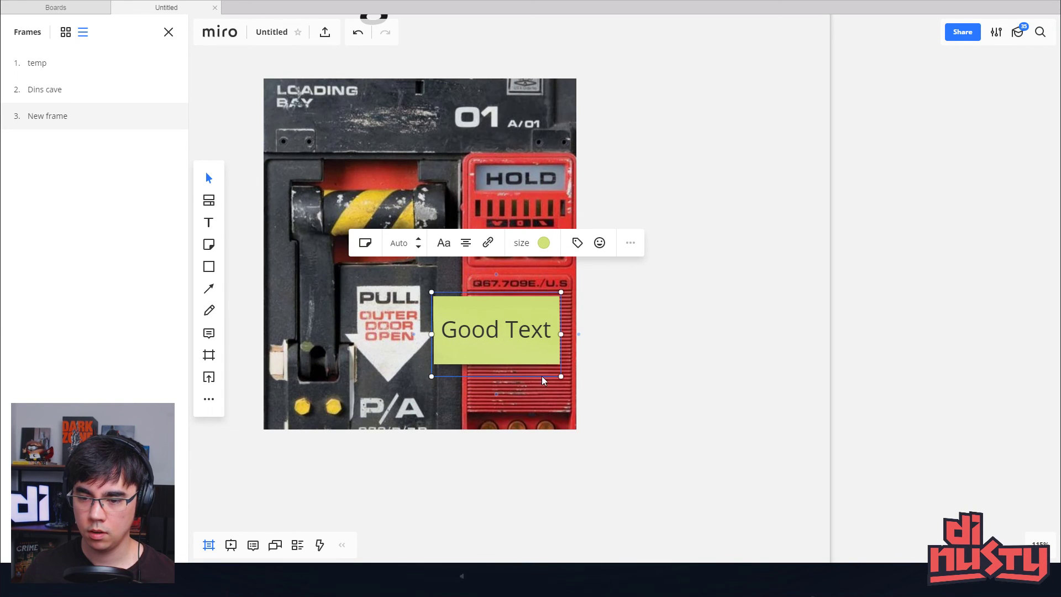
pyautogui.moveTo(561, 376); pyautogui.dragTo(559, 349)
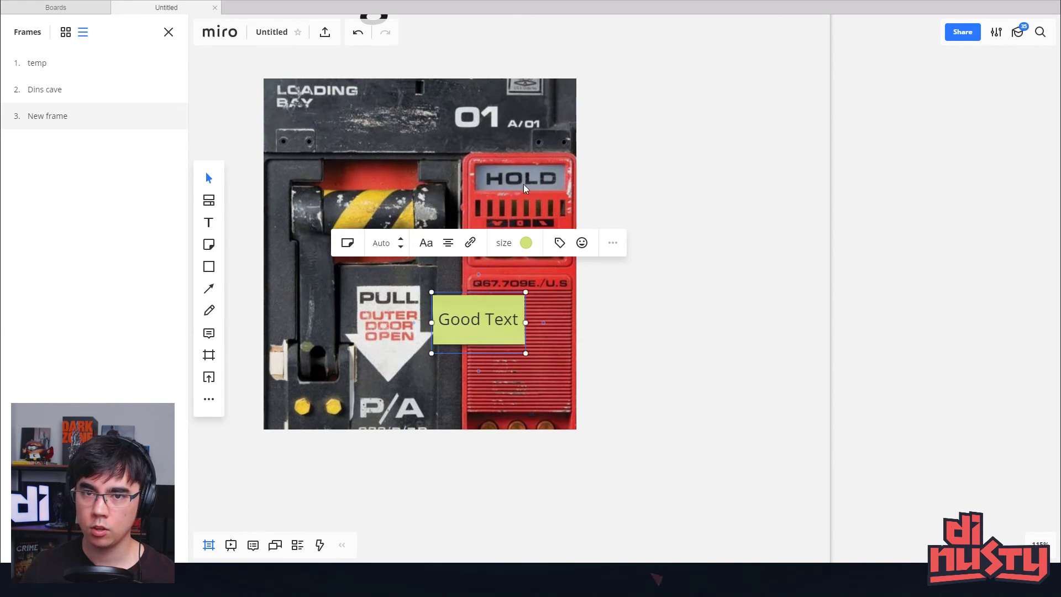
# Sketch a curve below the loading bay image, a squiggle beside it and an arrow pointing at the HOLD panel with the pen.
pyautogui.moveTo(665, 182); pyautogui.dragTo(678, 156)
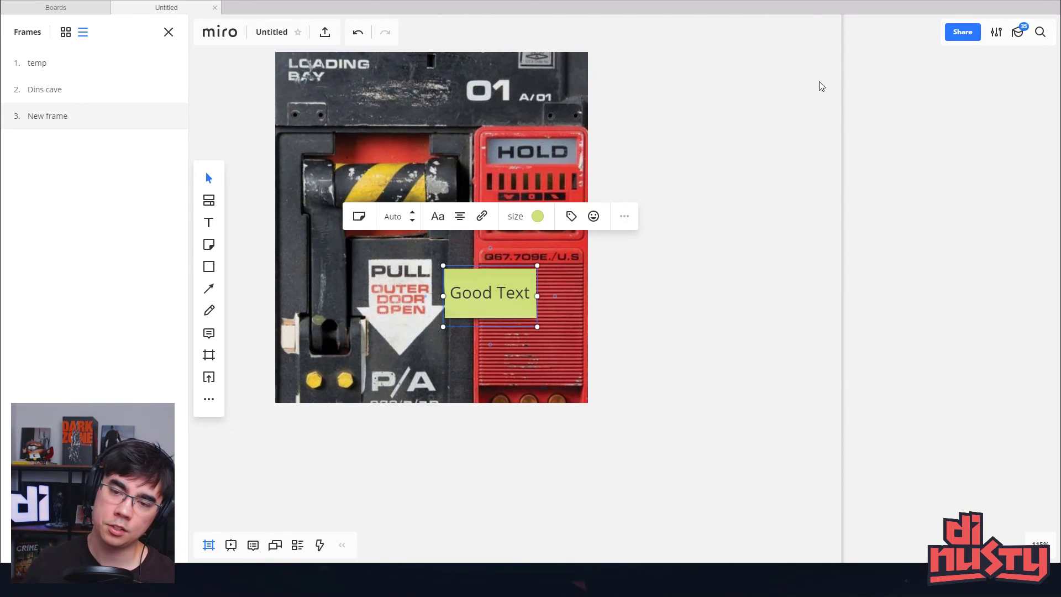
pyautogui.scroll(-5, 719, 176)
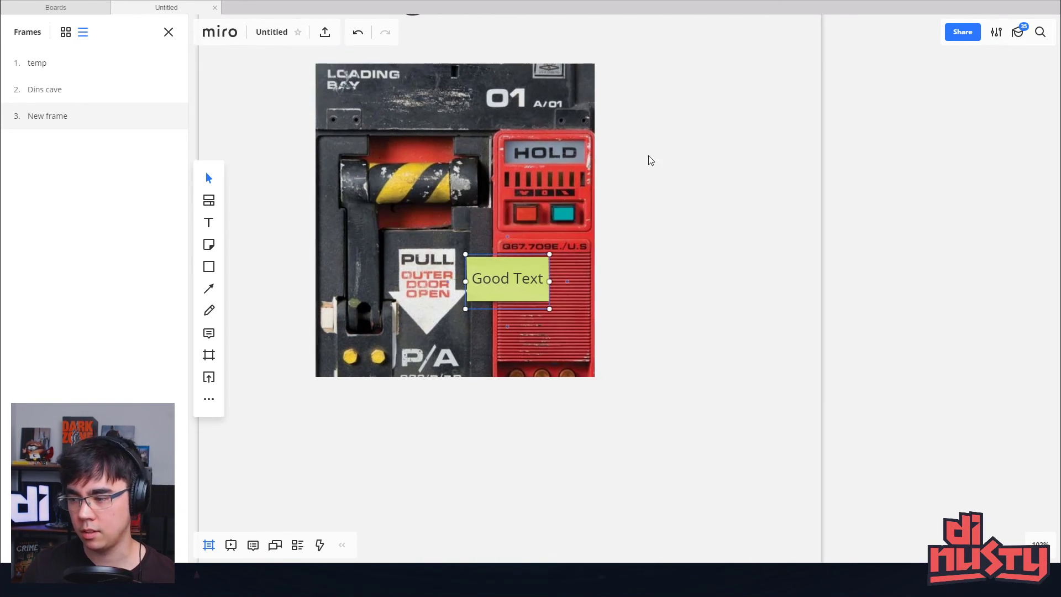
pyautogui.scroll(-5, 682, 239)
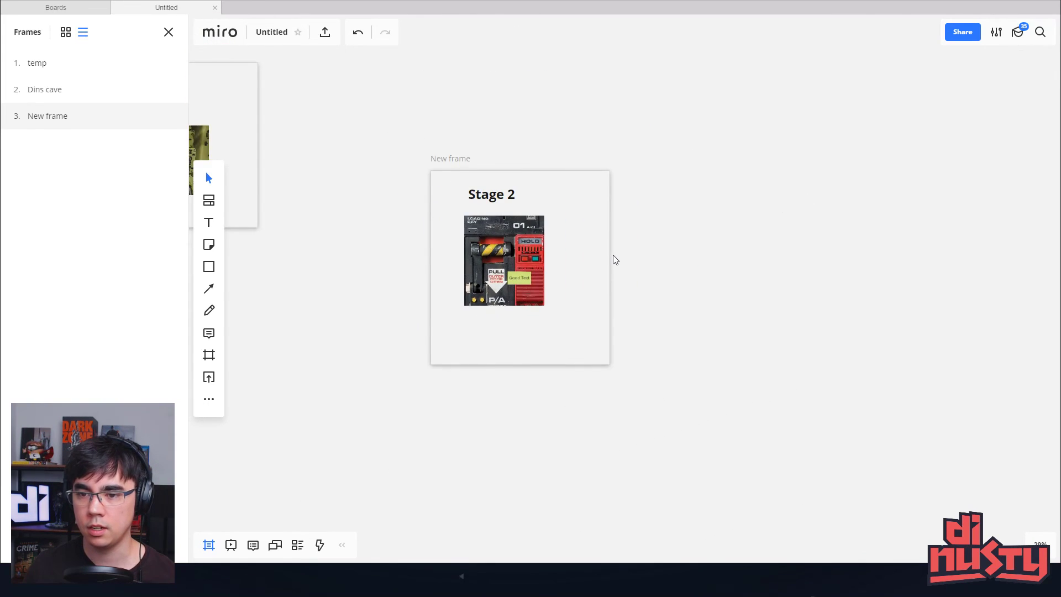
pyautogui.scroll(4, 516, 237)
pyautogui.scroll(3, 674, 272)
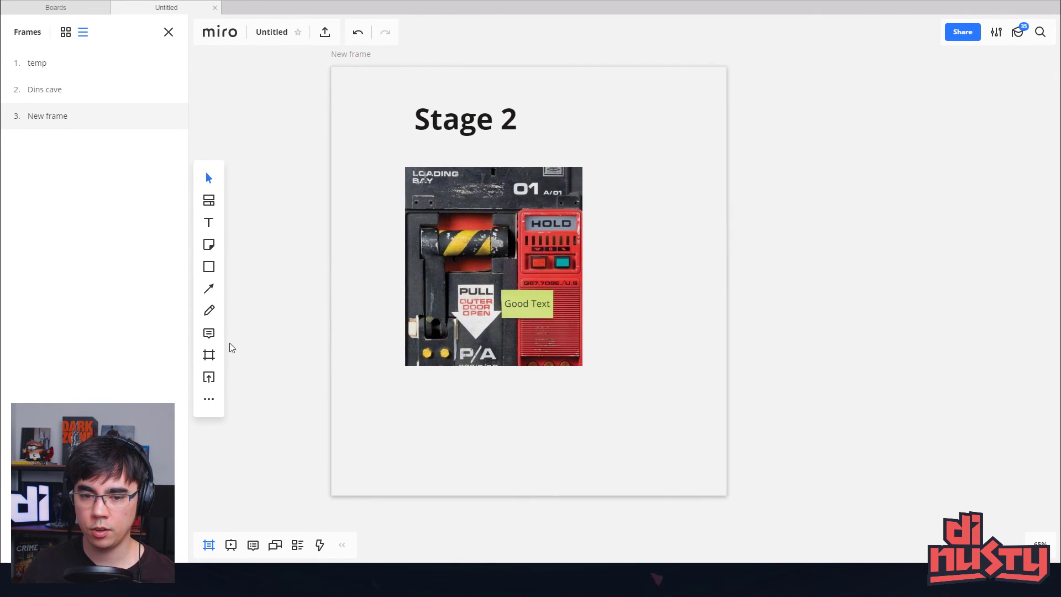
pyautogui.click(209, 310)
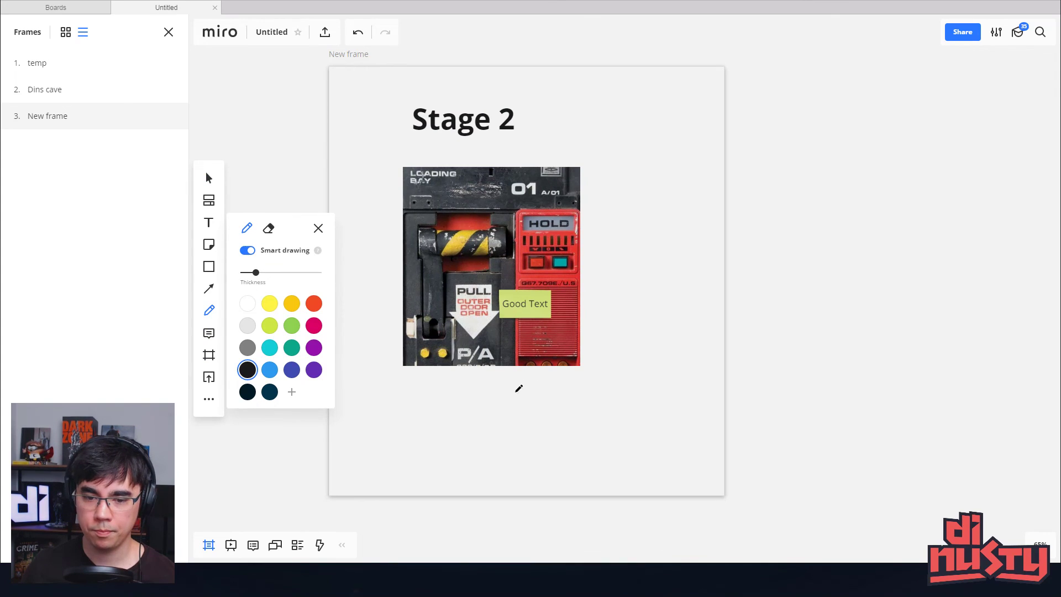
pyautogui.moveTo(496, 401); pyautogui.dragTo(630, 376)
pyautogui.moveTo(609, 341)
pyautogui.mouseDown()
pyautogui.moveTo(607, 359)
pyautogui.moveTo(633, 310)
pyautogui.mouseUp()
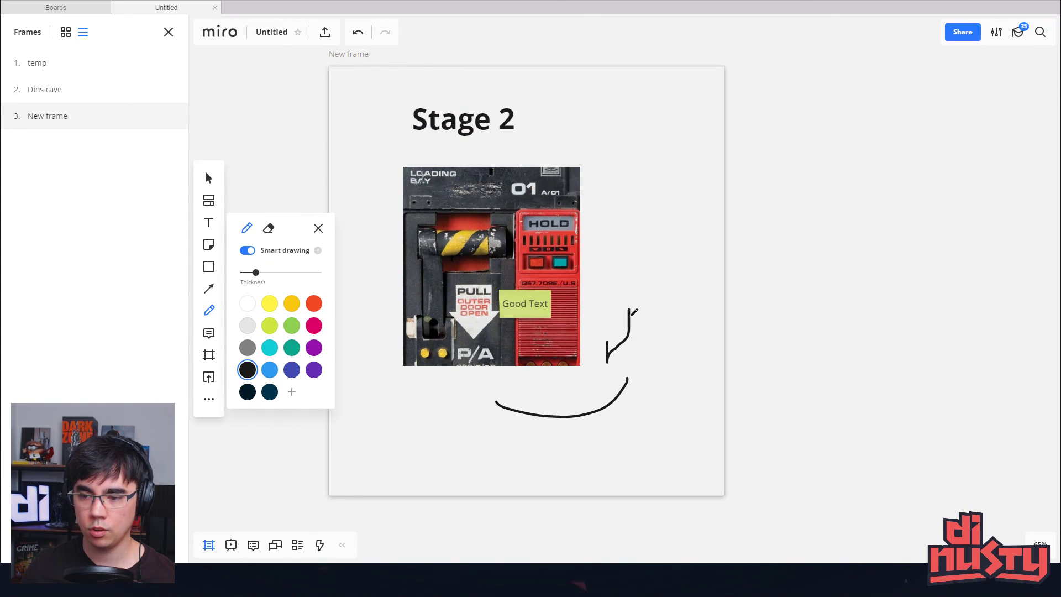
pyautogui.moveTo(637, 189)
pyautogui.mouseDown()
pyautogui.moveTo(567, 215)
pyautogui.moveTo(589, 214)
pyautogui.mouseUp()
# Erase the pen-drawn arrow, squiggle and curve around the loading bay image.
pyautogui.scroll(5, 557, 220)
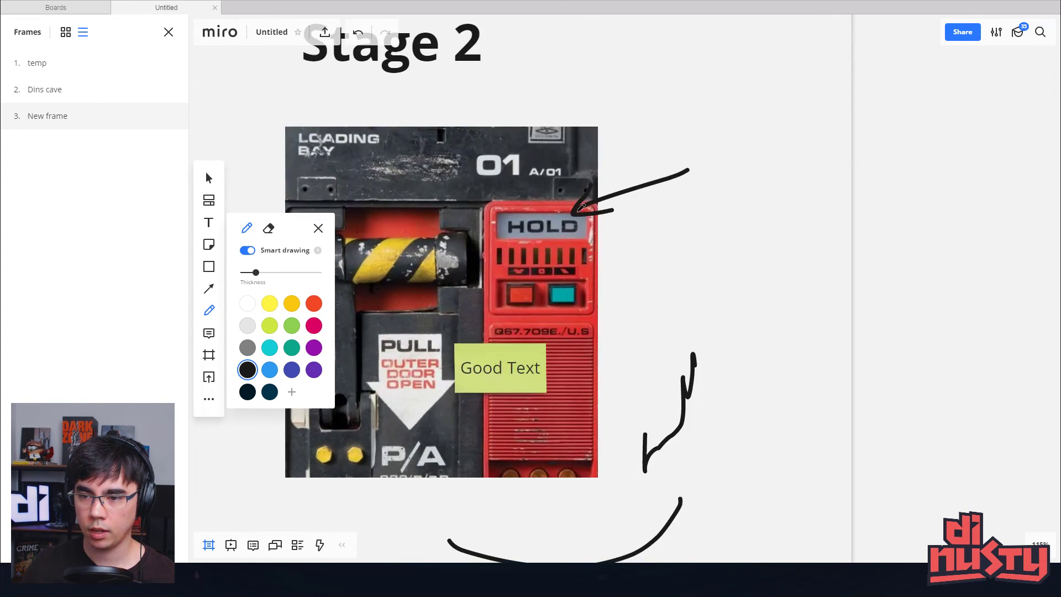
pyautogui.click(268, 228)
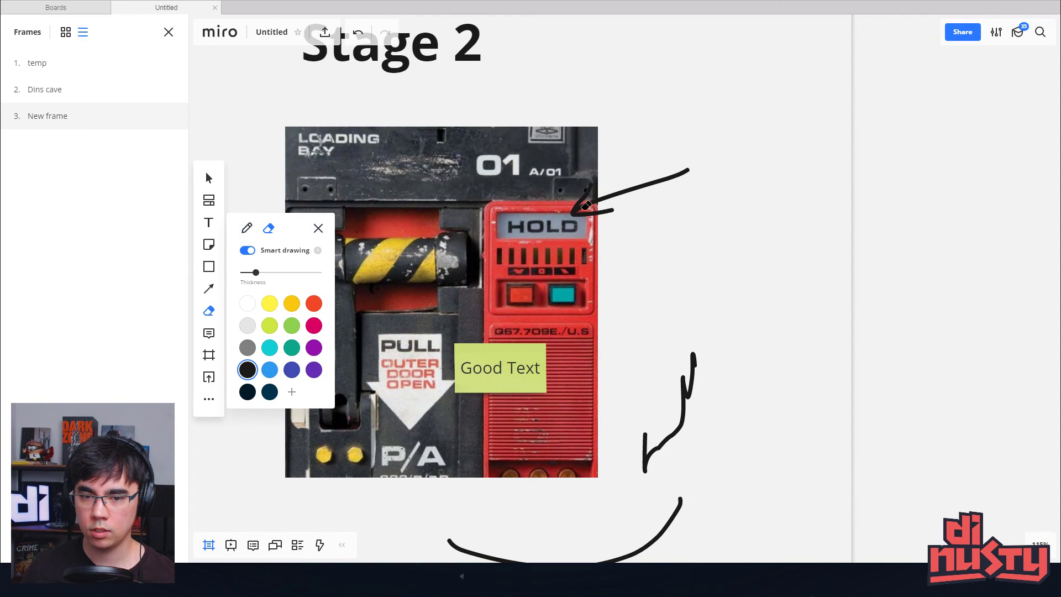
pyautogui.moveTo(649, 166)
pyautogui.mouseDown()
pyautogui.moveTo(630, 215)
pyautogui.moveTo(619, 515)
pyautogui.moveTo(682, 500)
pyautogui.mouseUp()
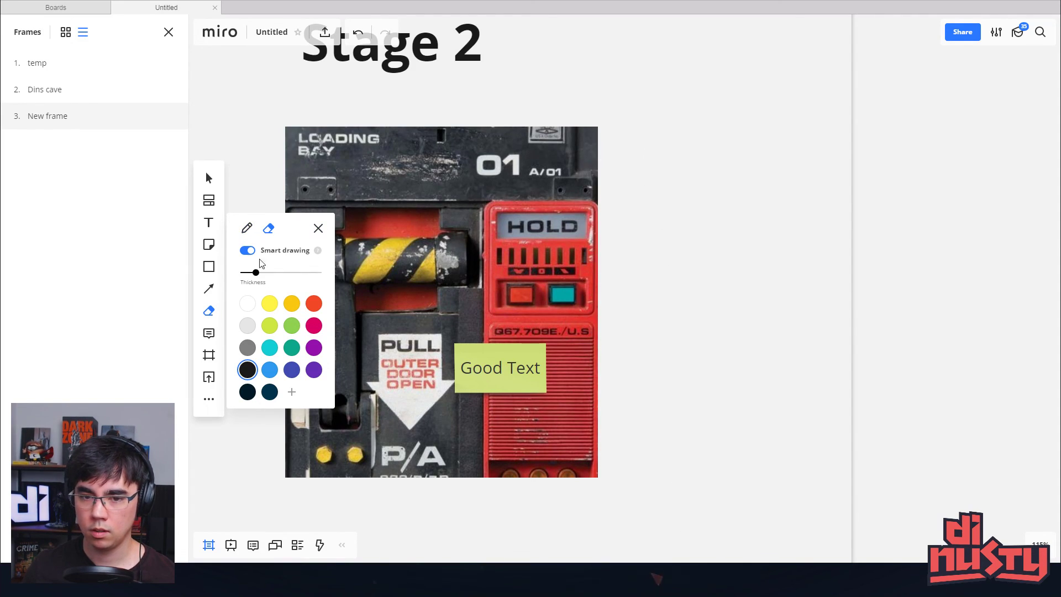
# Using Smart drawing, draw an arrow pointing at the HOLD panel and an ellipse around the 01 marking.
pyautogui.click(247, 229)
pyautogui.moveTo(750, 161)
pyautogui.mouseDown()
pyautogui.moveTo(597, 224)
pyautogui.moveTo(627, 229)
pyautogui.mouseUp()
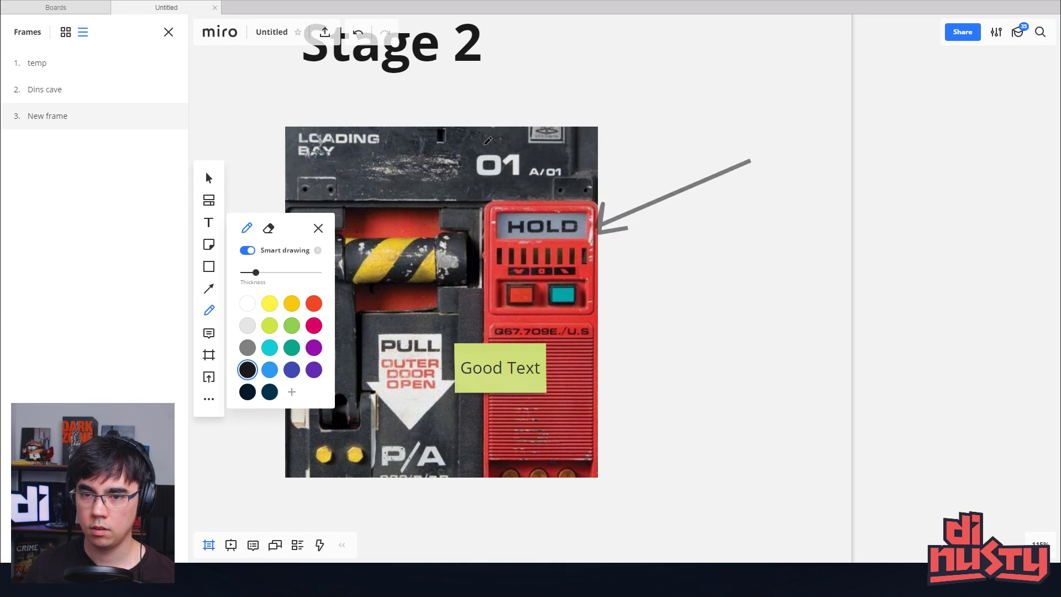
pyautogui.moveTo(470, 138); pyautogui.dragTo(552, 151)
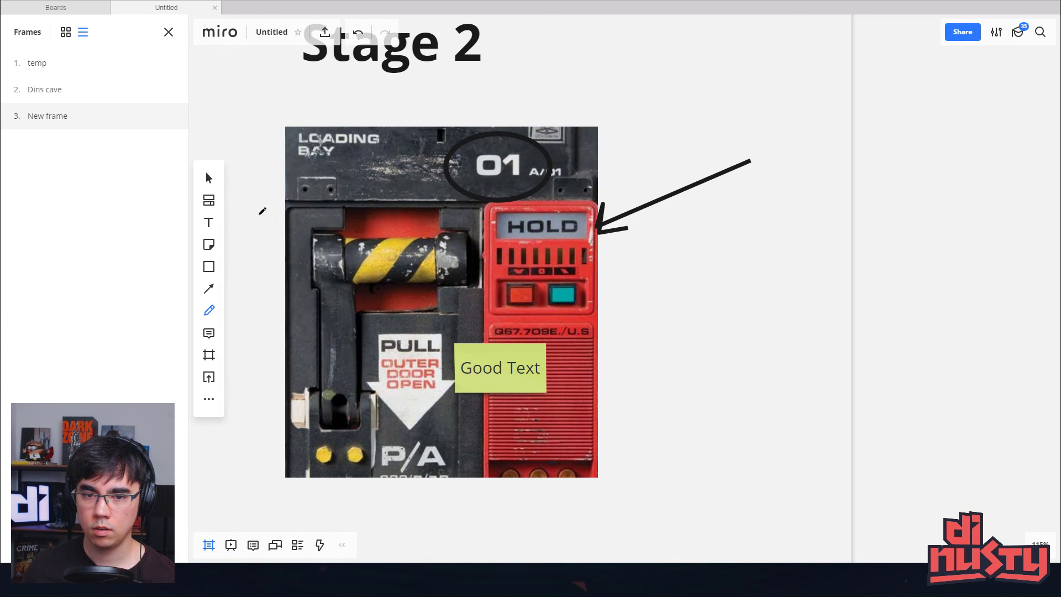
pyautogui.click(319, 228)
# Change the outline of the ellipse around the 01 marking to yellow.
pyautogui.click(503, 135)
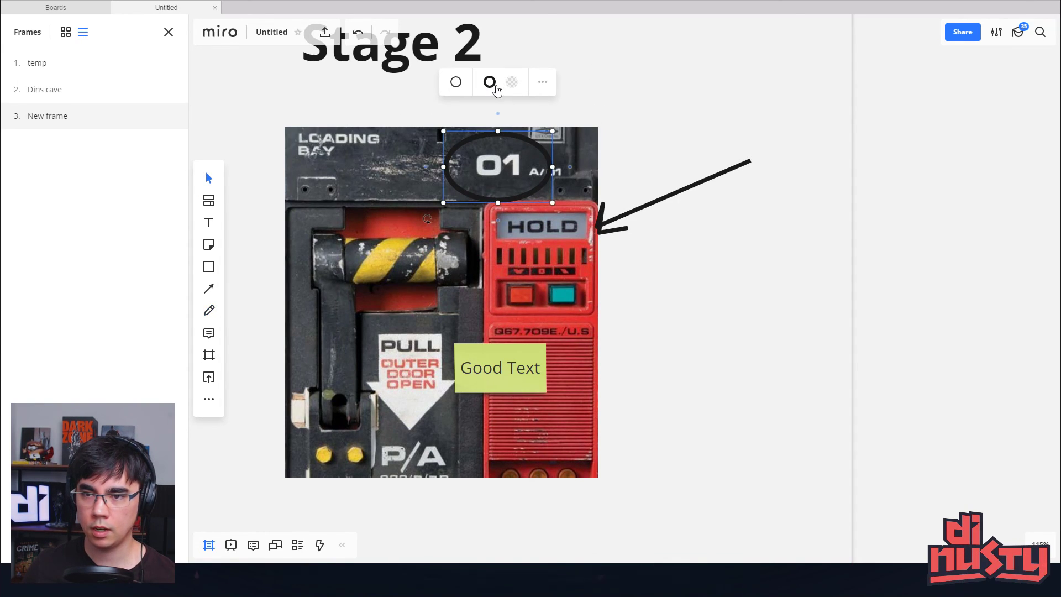
pyautogui.click(490, 83)
pyautogui.click(500, 190)
pyautogui.click(622, 141)
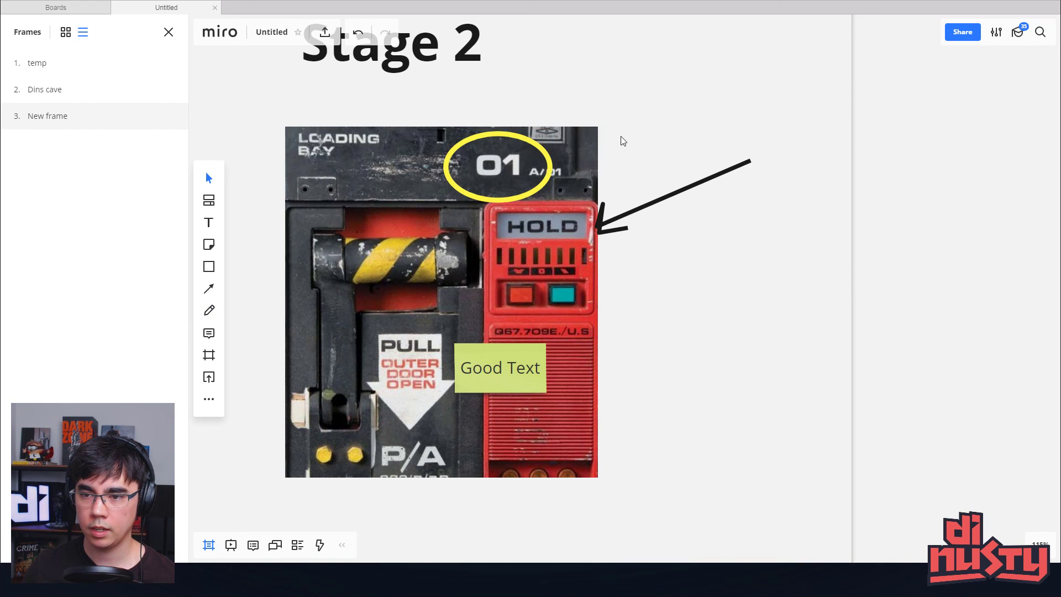
pyautogui.click(606, 220)
pyautogui.click(770, 253)
# Draw a connection line from the empty space beside the image to the slots under HOLD, make it curved and pull its bend and free end outward.
pyautogui.scroll(-1, 702, 249)
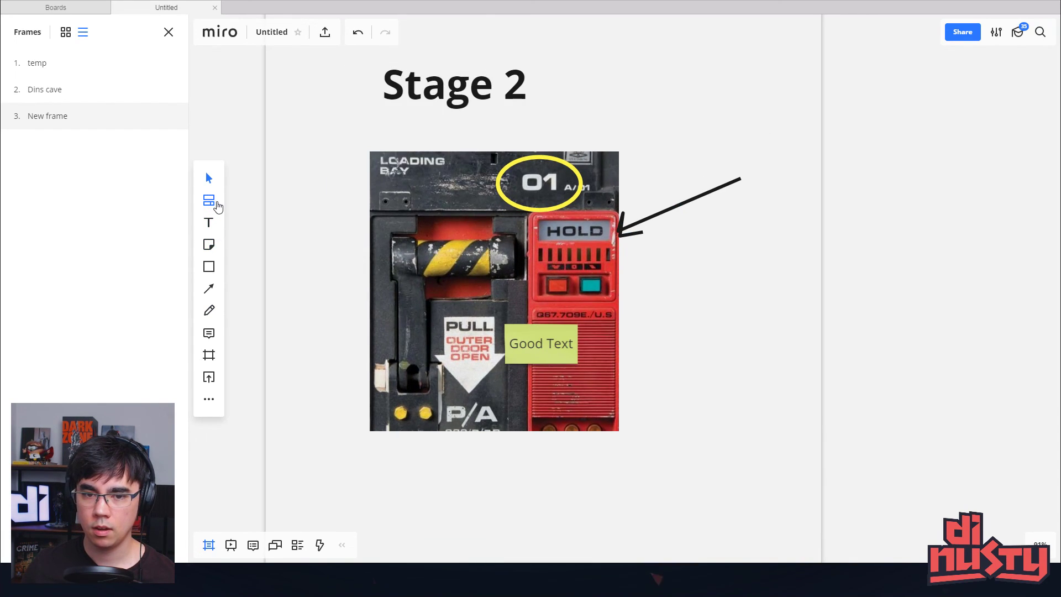
pyautogui.click(209, 310)
pyautogui.click(209, 288)
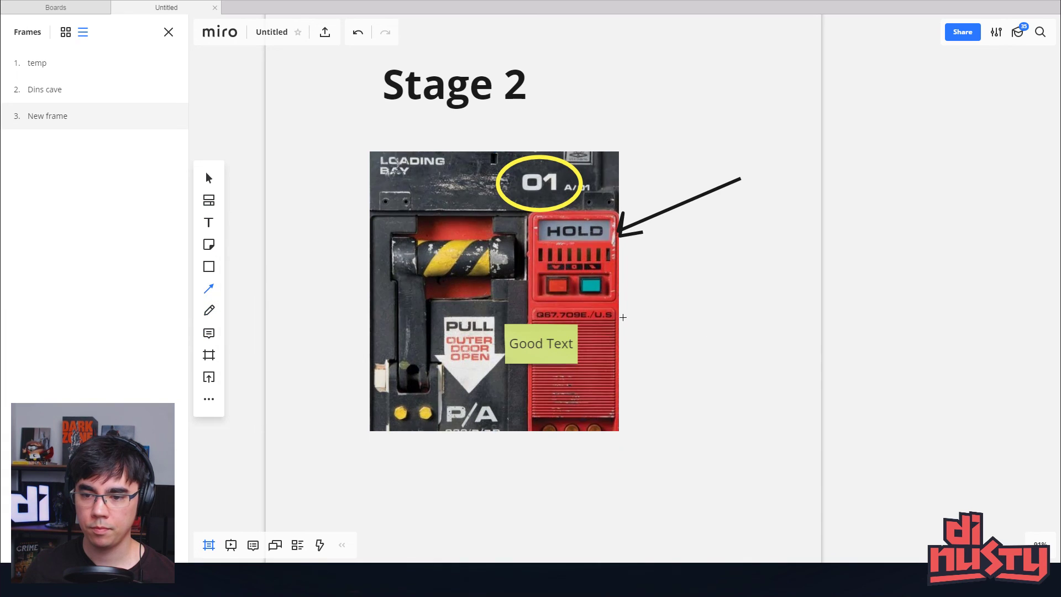
pyautogui.moveTo(709, 328)
pyautogui.mouseDown()
pyautogui.moveTo(496, 300)
pyautogui.moveTo(635, 310)
pyautogui.moveTo(476, 303)
pyautogui.moveTo(499, 247)
pyautogui.moveTo(586, 286)
pyautogui.moveTo(579, 256)
pyautogui.mouseUp()
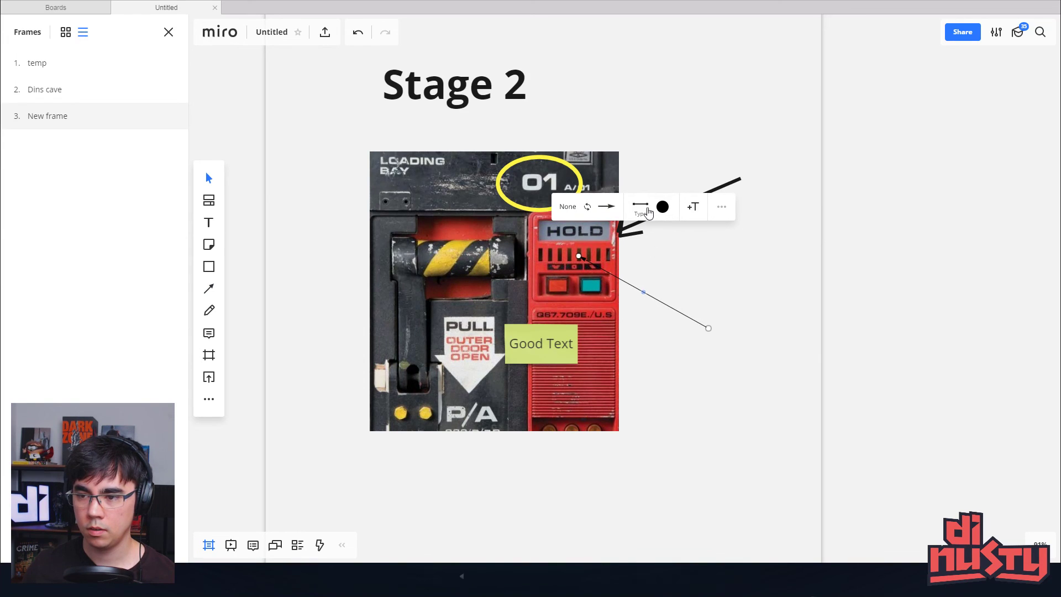
pyautogui.click(647, 213)
pyautogui.click(641, 282)
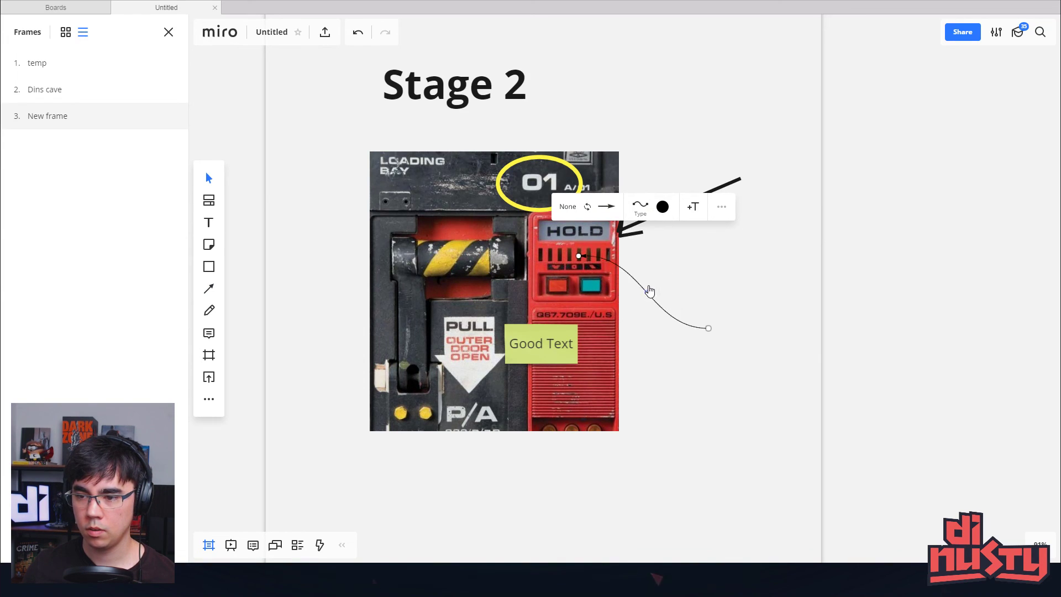
pyautogui.moveTo(648, 295); pyautogui.dragTo(781, 325)
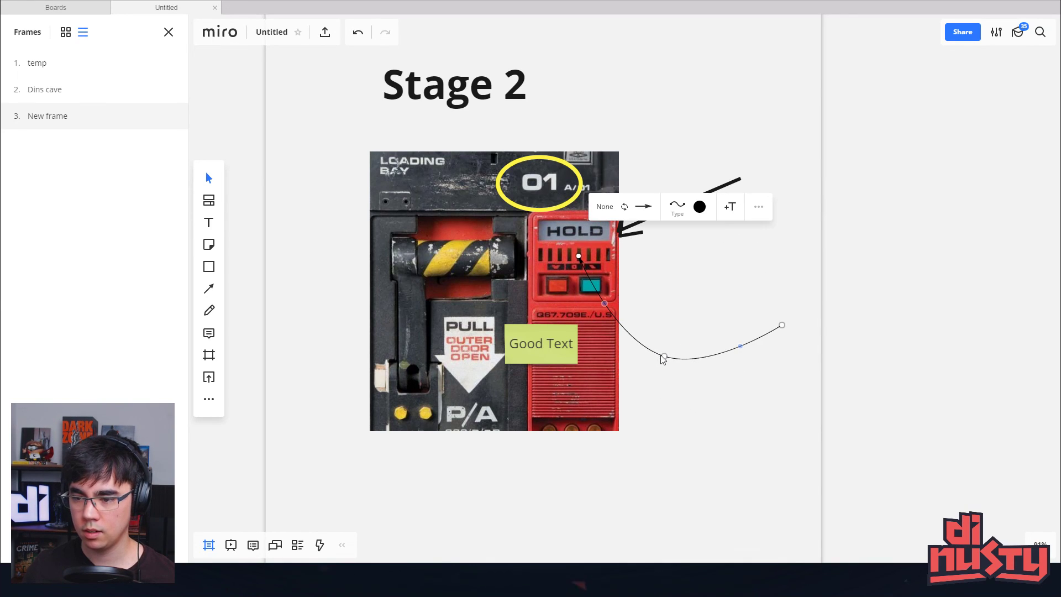
# Add the text label "sdfsdfsdf" along the curved connection line and enlarge its font size.
pyautogui.click(730, 208)
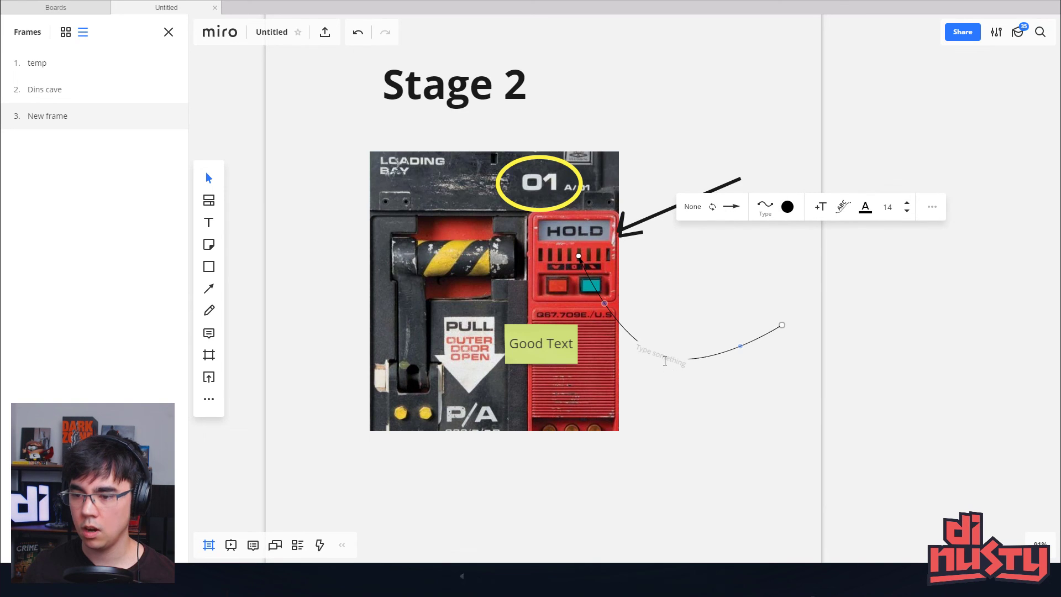
pyautogui.click(744, 376)
pyautogui.click(668, 360)
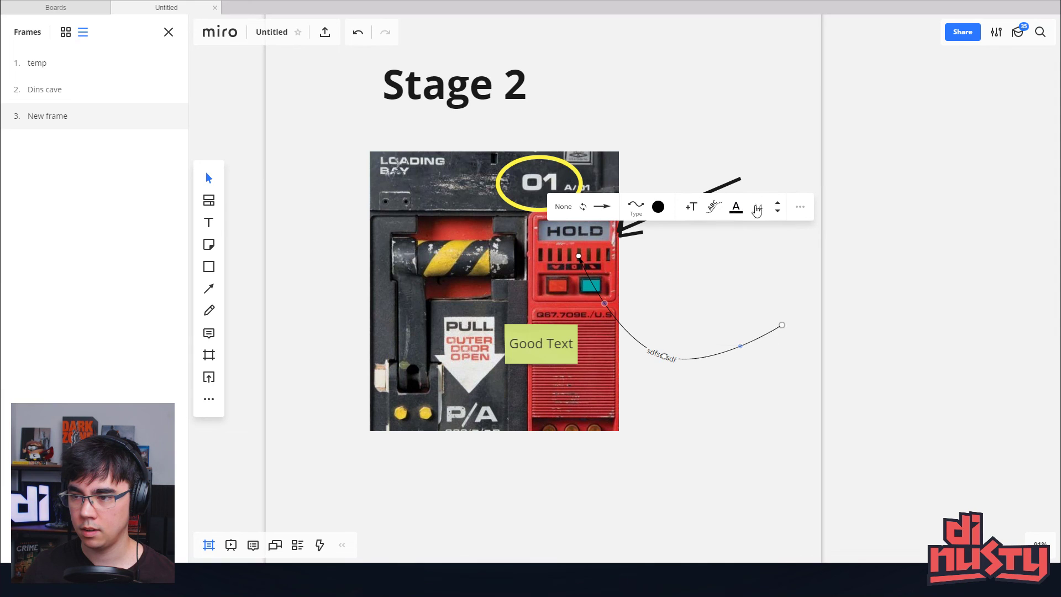
pyautogui.click(777, 205)
pyautogui.click(777, 205)
pyautogui.click(777, 204)
pyautogui.click(777, 205)
# Reshape the labelled connection line into an arc that bows outward beside the image, with its free end below it.
pyautogui.moveTo(665, 357); pyautogui.dragTo(722, 344)
pyautogui.moveTo(781, 326); pyautogui.dragTo(679, 445)
pyautogui.click(773, 349)
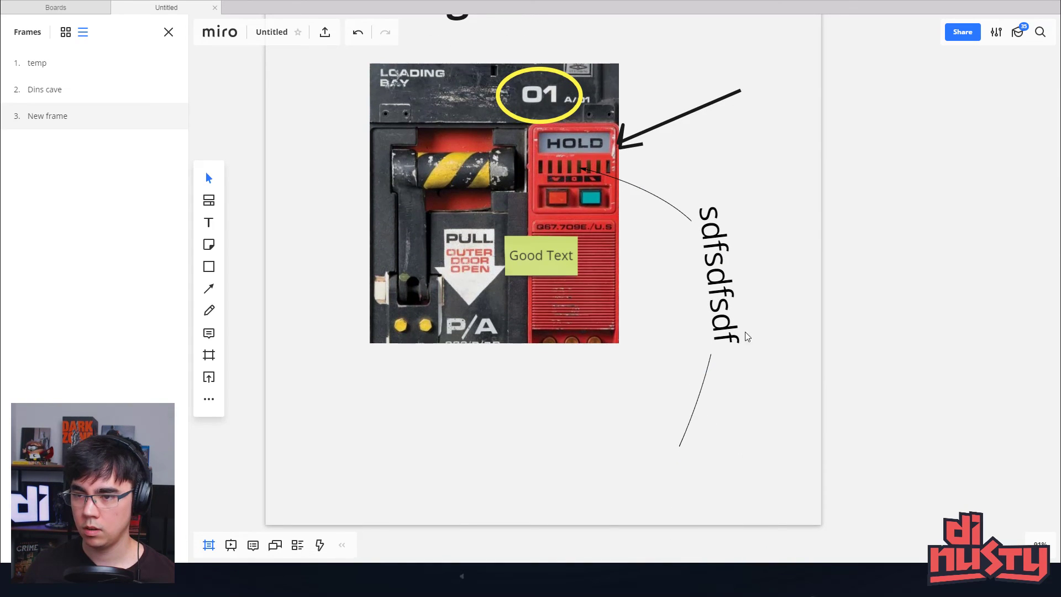
# Move the "Good Text" sticky note off the image into the empty space near the connection line's free end.
pyautogui.click(562, 261)
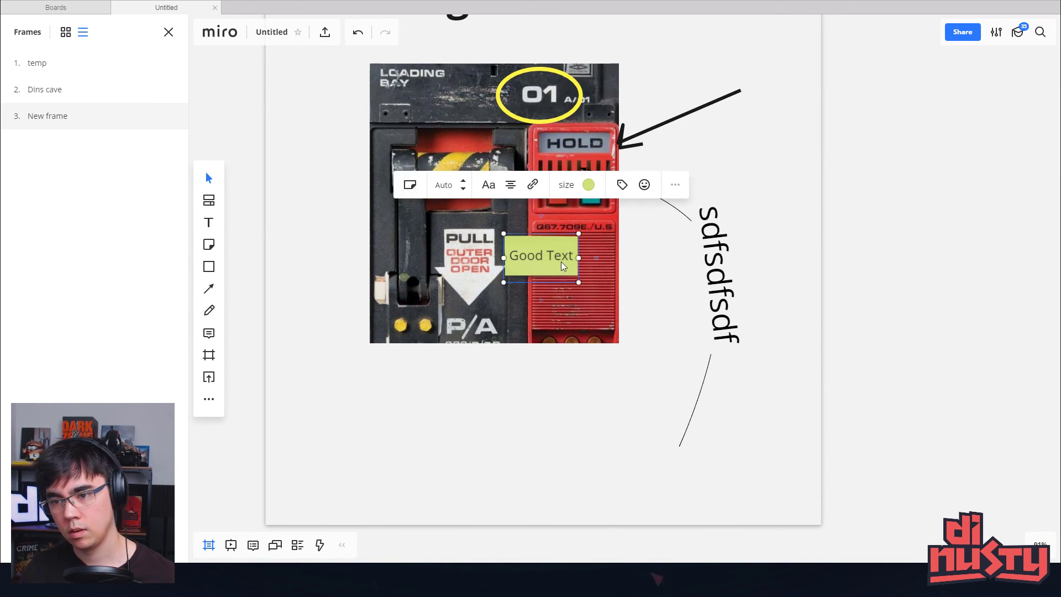
pyautogui.moveTo(561, 261); pyautogui.dragTo(625, 468)
pyautogui.click(794, 452)
pyautogui.click(642, 468)
# Bring the temp, Dins cave and Stage 2 frames into view together for an overview of the board.
pyautogui.scroll(-1, 847, 433)
pyautogui.scroll(-8, 847, 433)
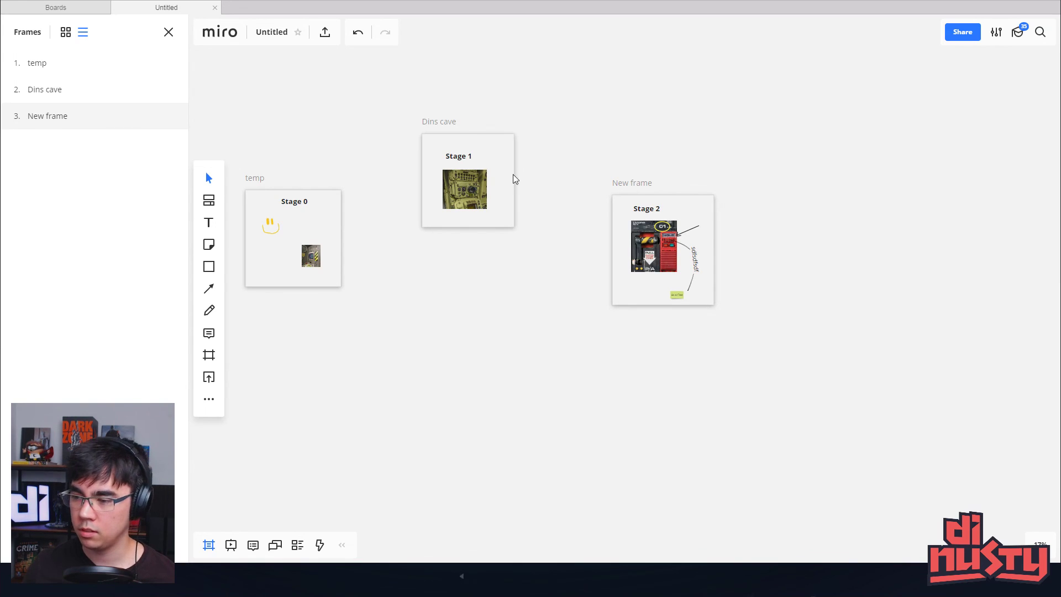
pyautogui.scroll(-2, 487, 196)
pyautogui.moveTo(473, 226); pyautogui.dragTo(485, 246)
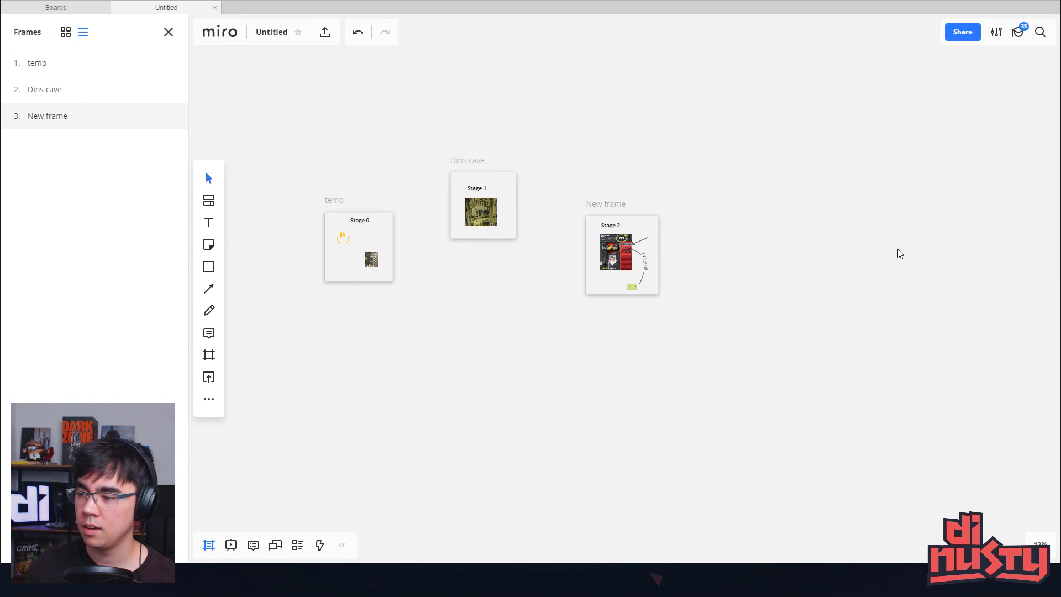